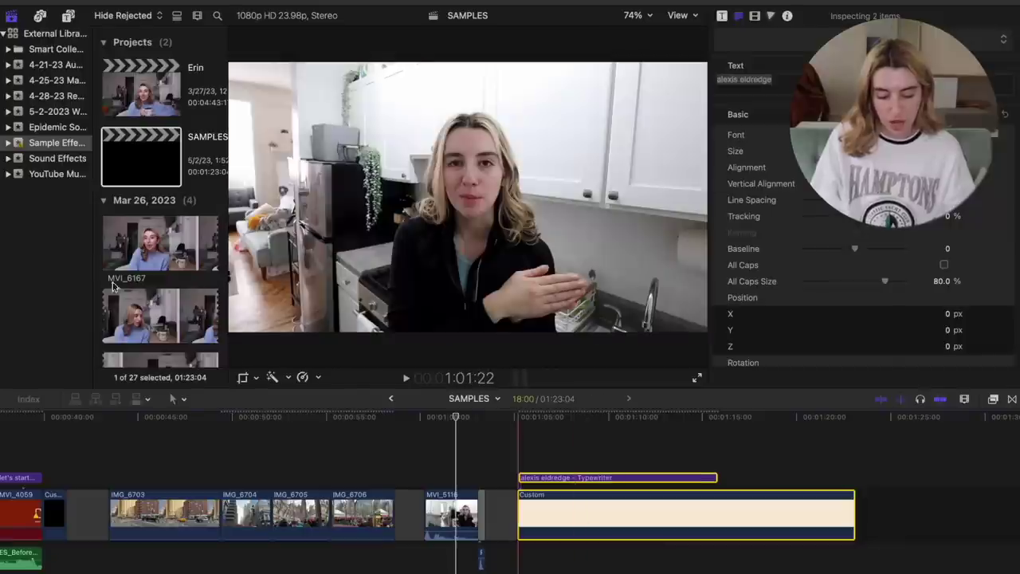
# Step: Paste the copied cream background and typewriter title at the end of the 5-2-2023 Week in my Life NYC project, removing the gap before them
pyautogui.click(57, 111)
pyautogui.doubleClick(115, 89)
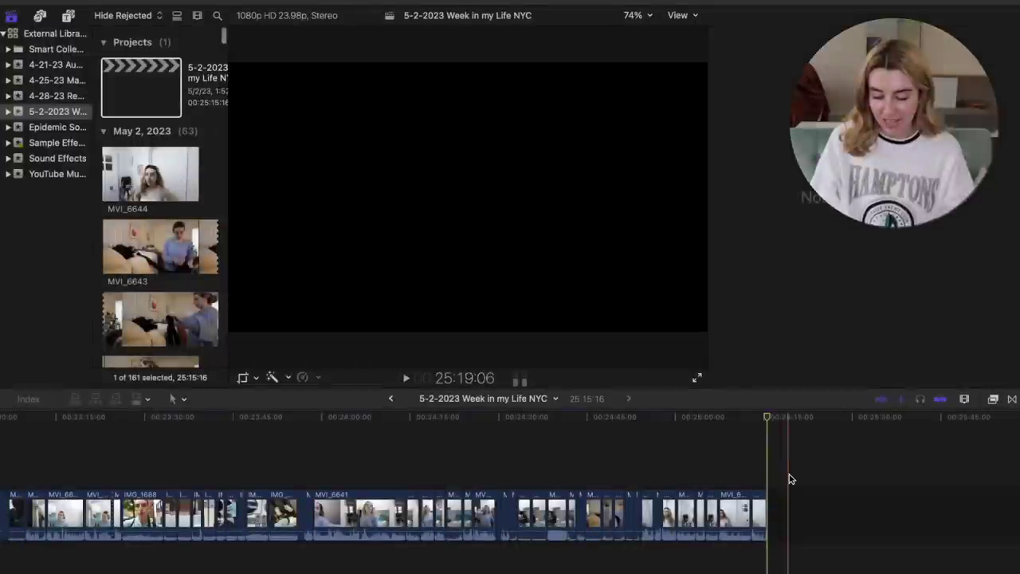
pyautogui.press('super+v')
pyautogui.click(783, 502)
pyautogui.press('Delete')
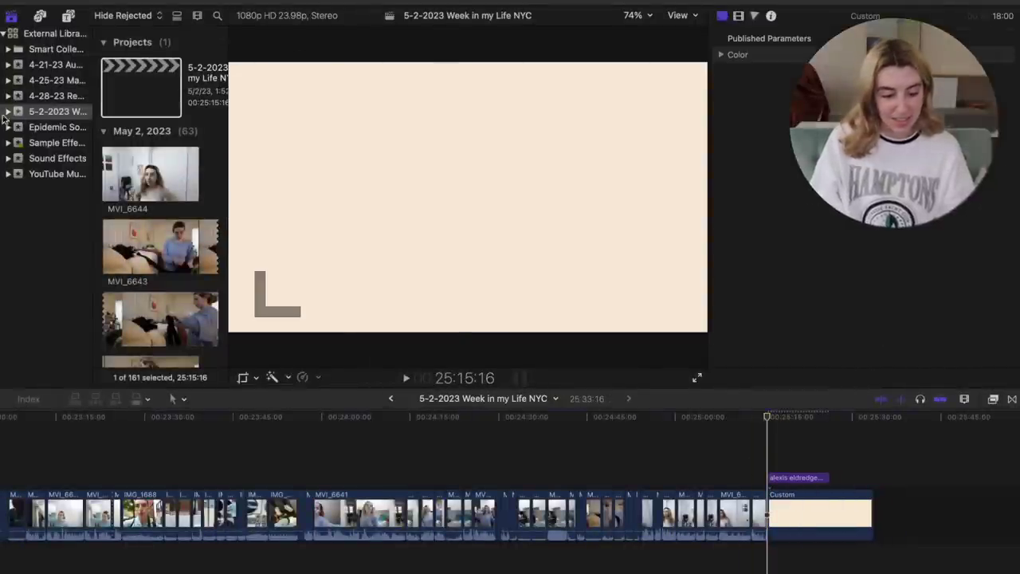
# Step: Open the SAMPLES project that holds the titled intro clips
pyautogui.click(52, 143)
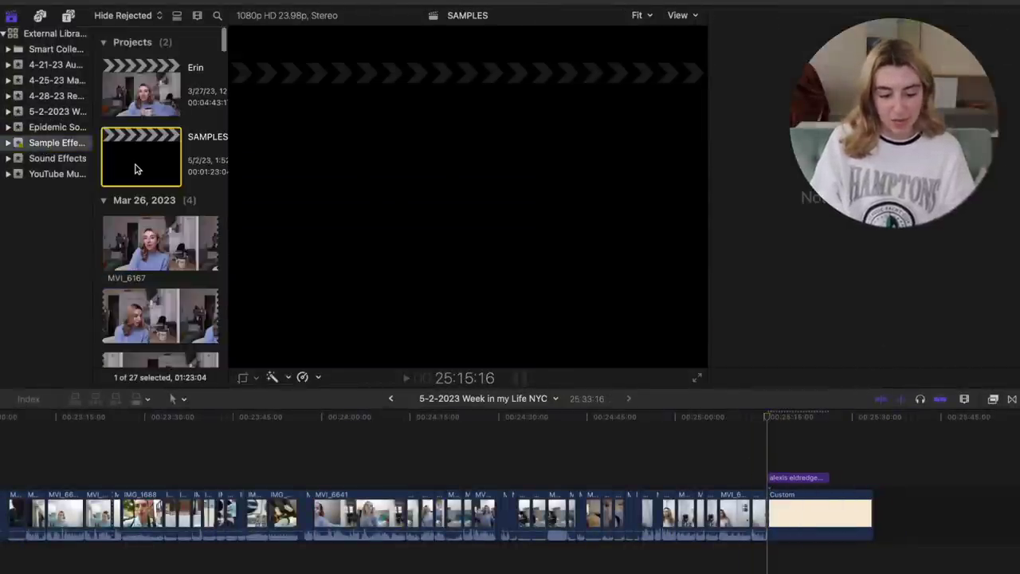
pyautogui.doubleClick(136, 169)
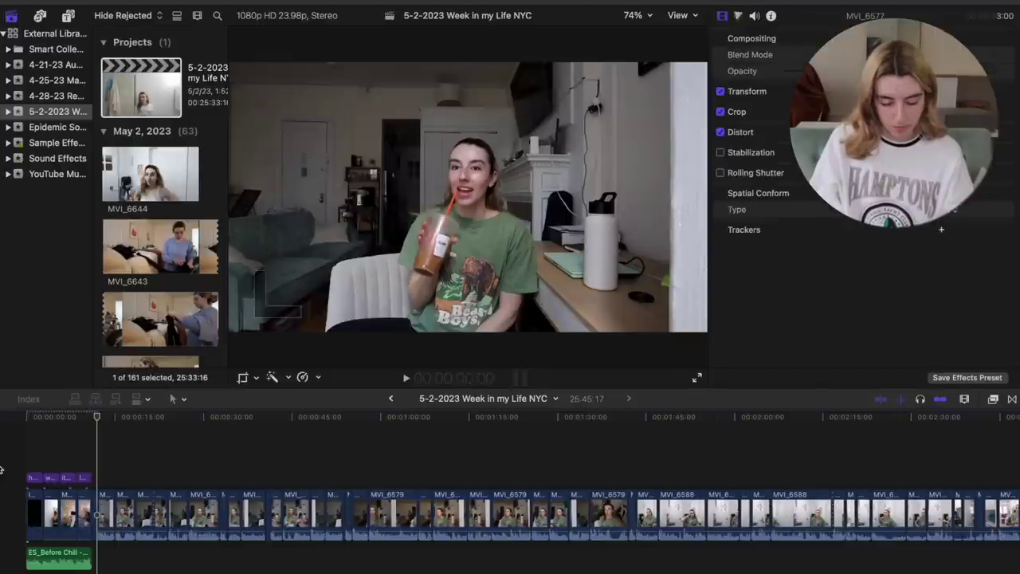
# Step: Inspect the settings of the first two intro clips and the "hello" title in the 5-2-2023 Week in my Life NYC project
pyautogui.click(34, 515)
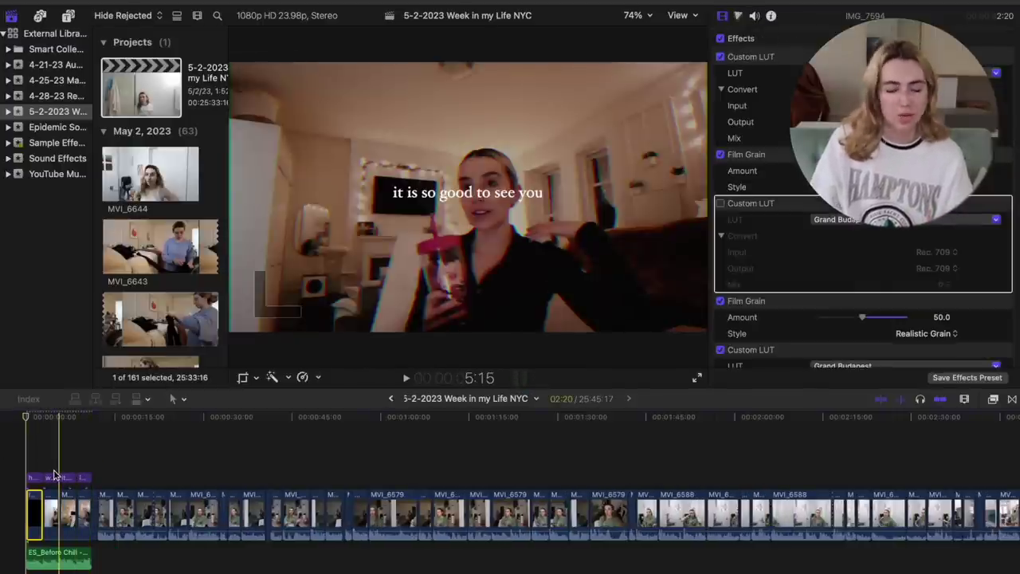
pyautogui.click(53, 512)
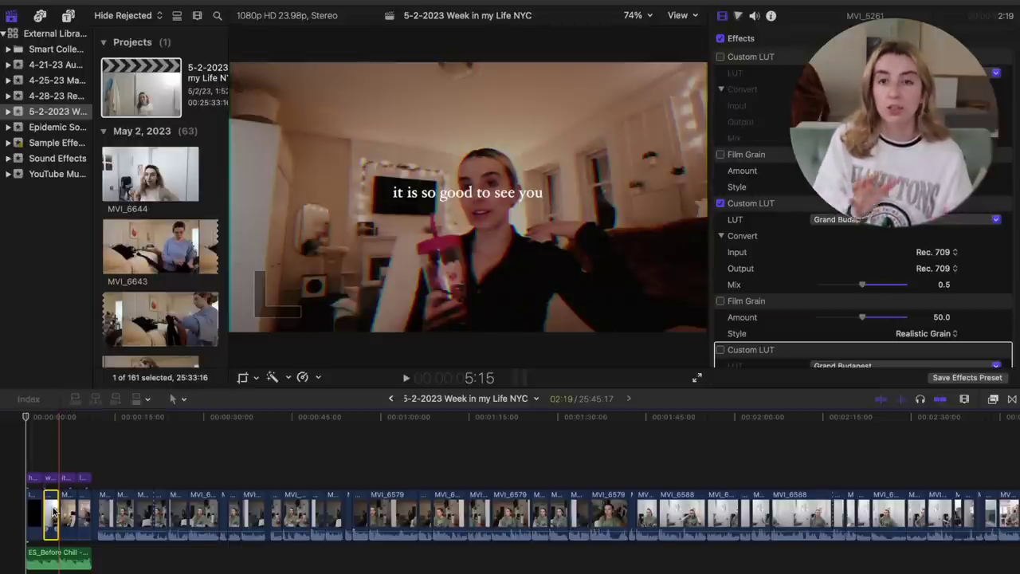
pyautogui.click(28, 478)
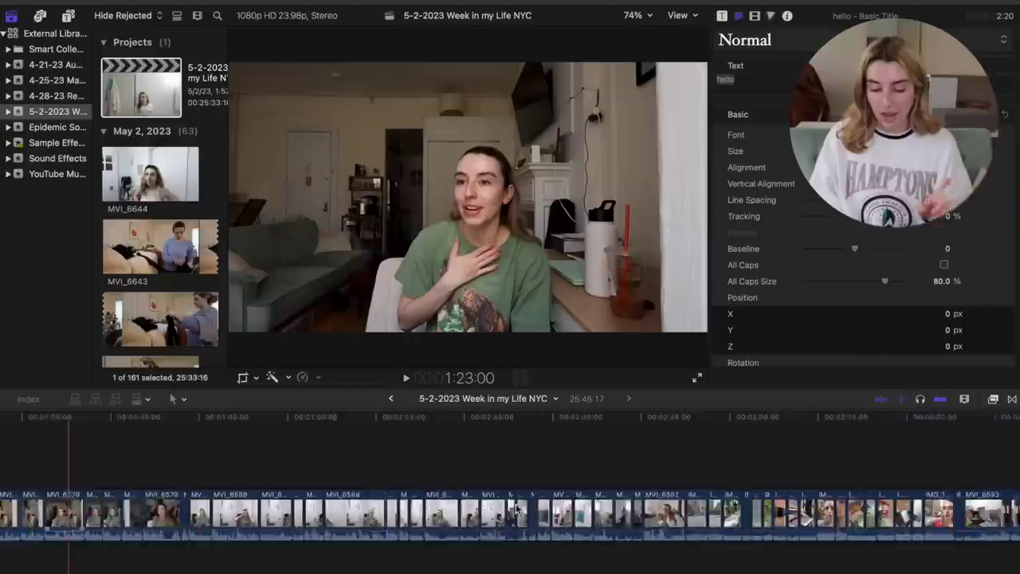
# Step: Find the yellow taxi street clip for the opening and place it at the start of the timeline, ahead of the titled intro
pyautogui.hscroll(20, 516, 509)
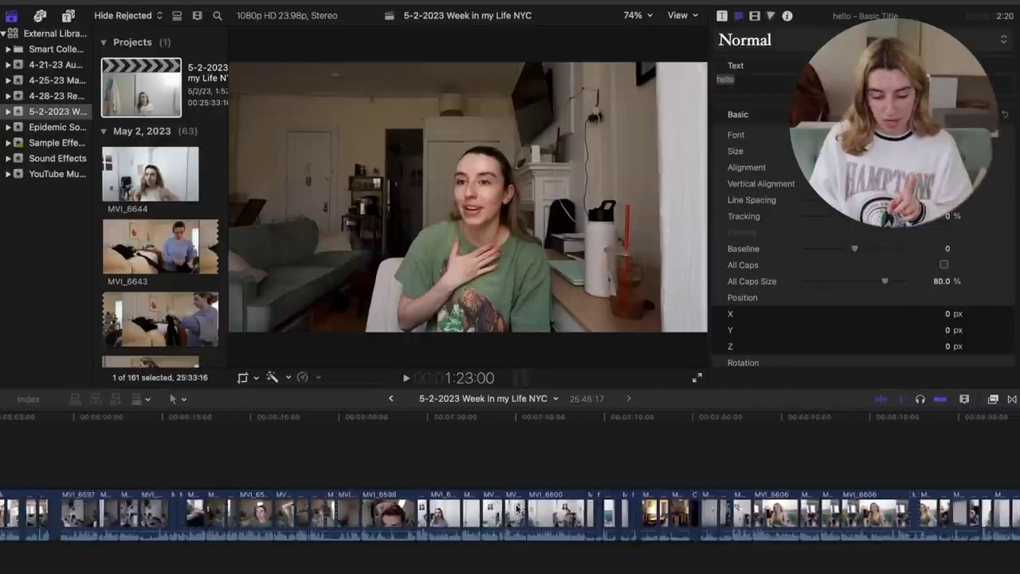
pyautogui.hscroll(10, 516, 509)
pyautogui.click(303, 479)
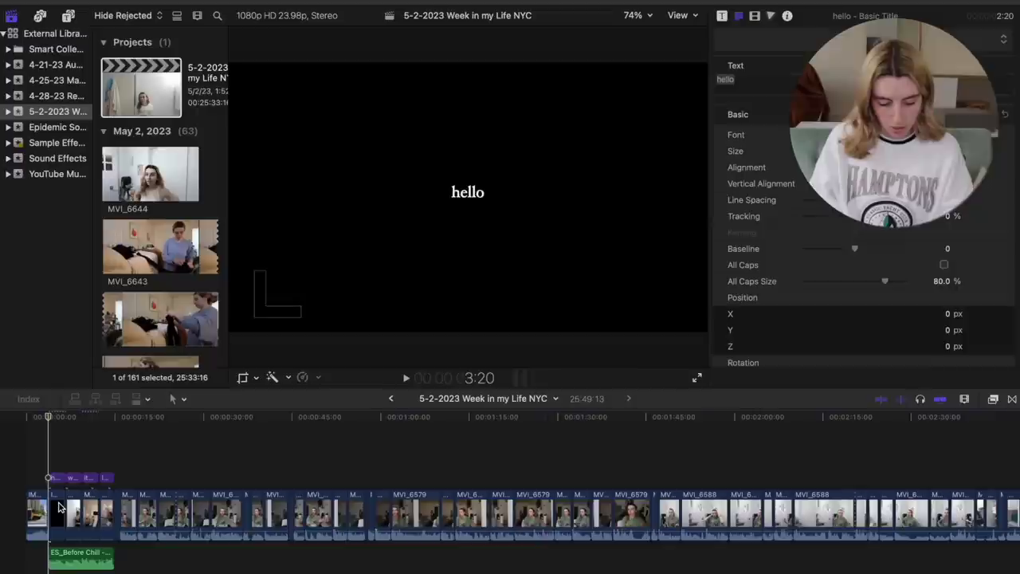
# Step: Play the intro from the "welcome back to my channel" title to review how the titled clips run
pyautogui.click(57, 514)
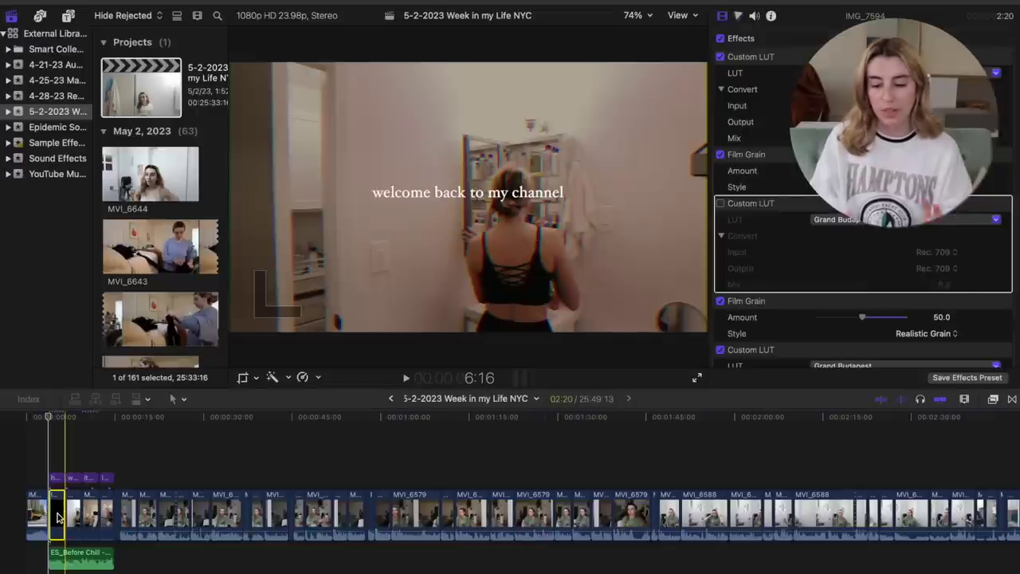
pyautogui.click(70, 477)
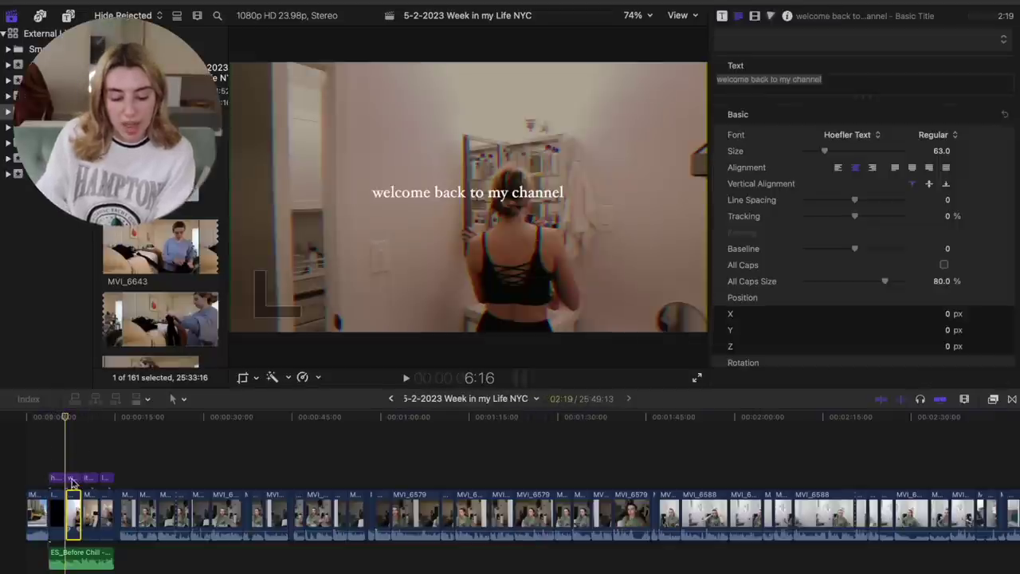
pyautogui.press('space')
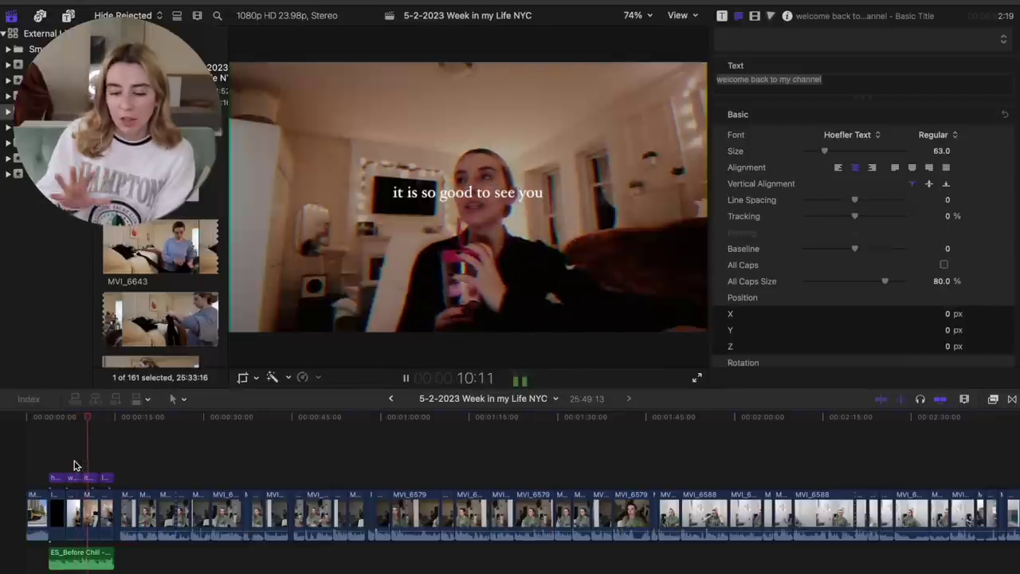
pyautogui.press('space')
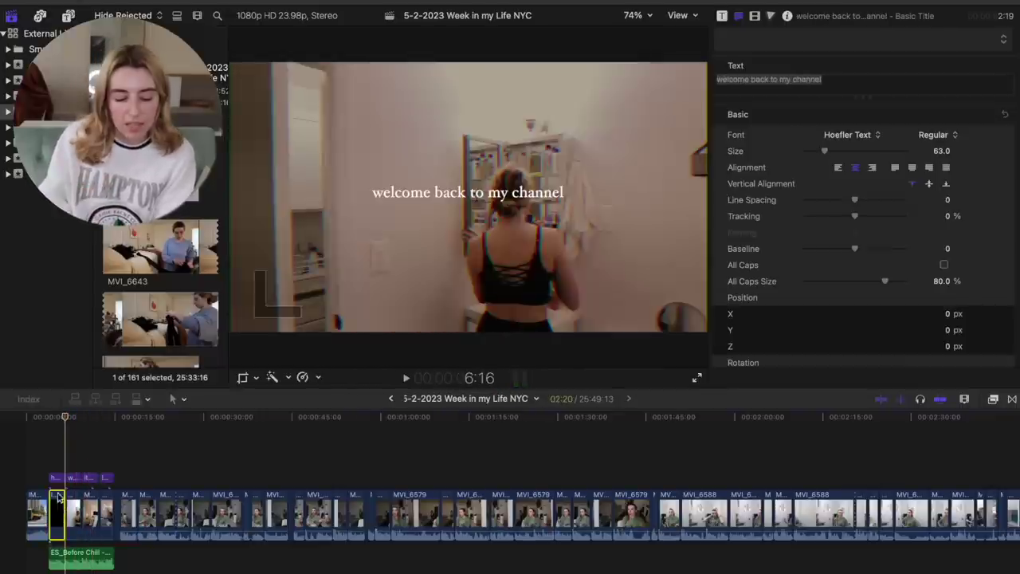
# Step: Examine the effects on the black intro clip under the "hello" title, including the Custom LUT, Film Grain, HDR Tools, Aged Film and Prism settings
pyautogui.click(53, 503)
pyautogui.click(53, 503)
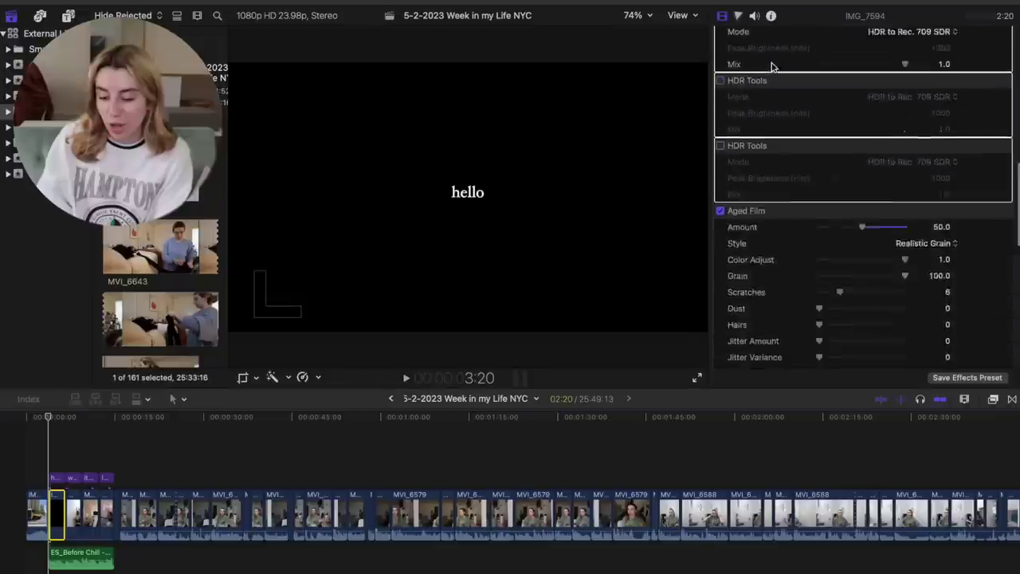
pyautogui.scroll(-10, 770, 64)
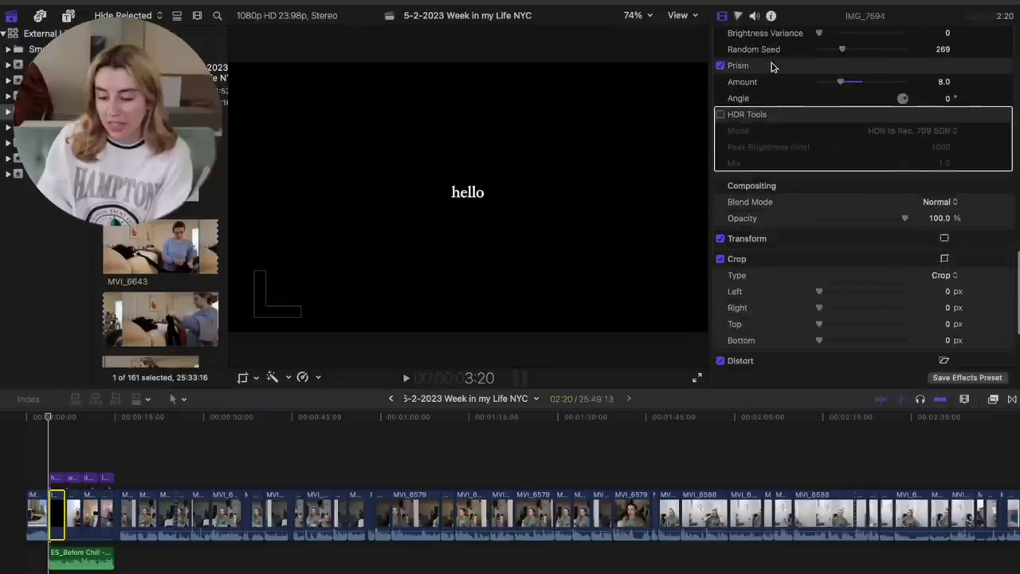
pyautogui.scroll(4, 839, 193)
pyautogui.scroll(6, 839, 193)
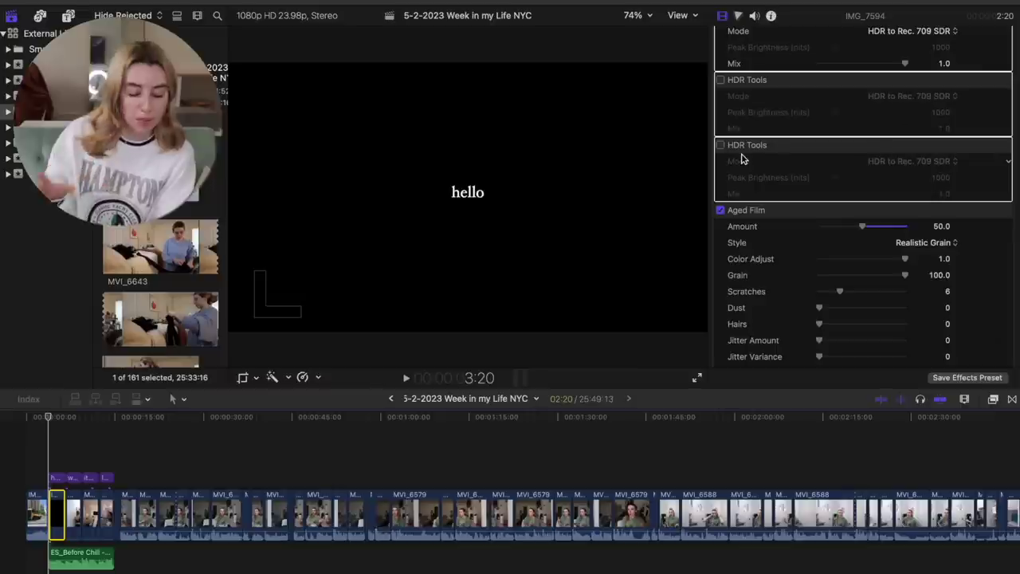
pyautogui.scroll(5, 761, 150)
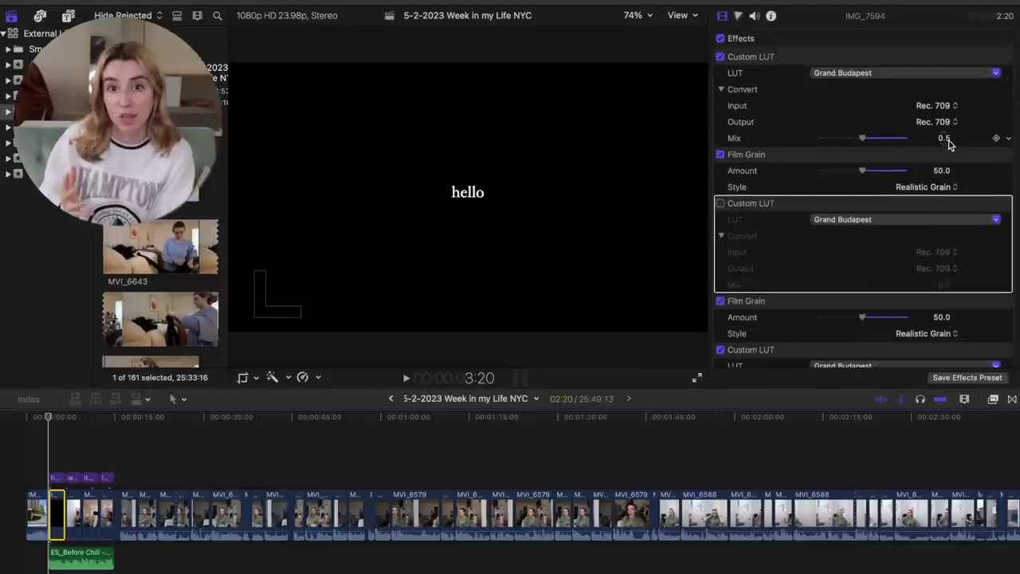
pyautogui.scroll(-3, 780, 77)
pyautogui.scroll(1, 936, 95)
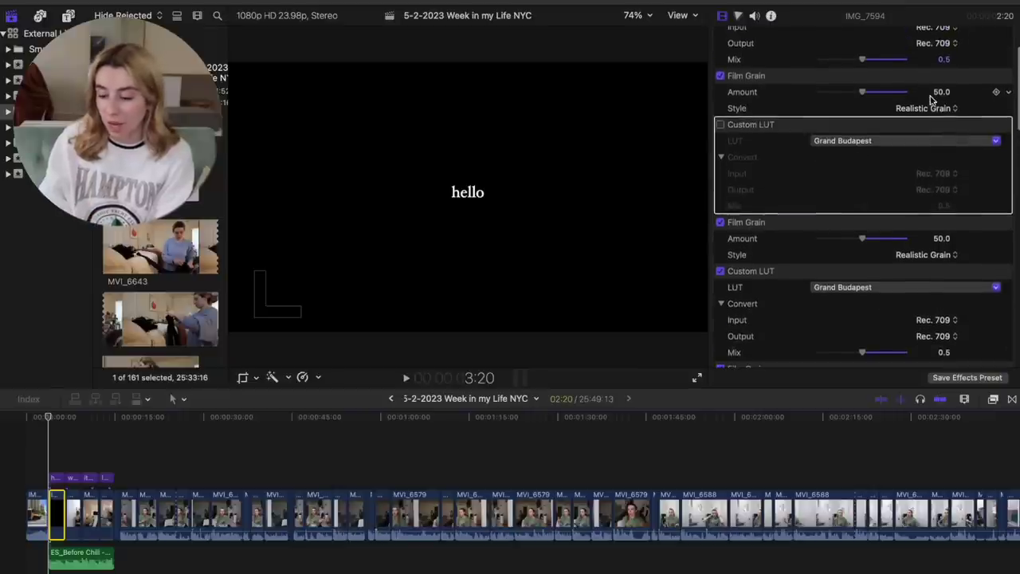
pyautogui.scroll(-3, 882, 152)
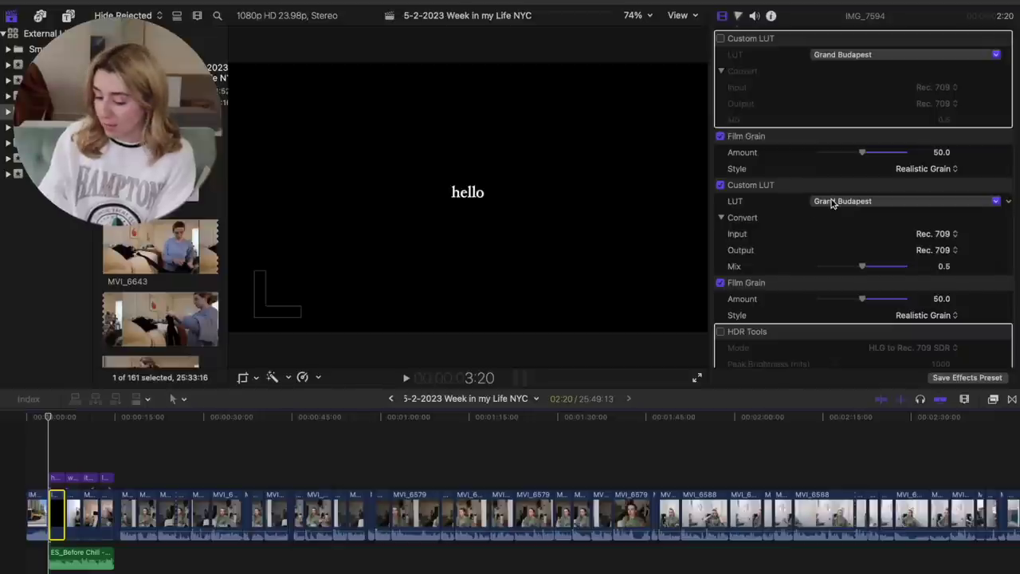
pyautogui.scroll(-2, 968, 189)
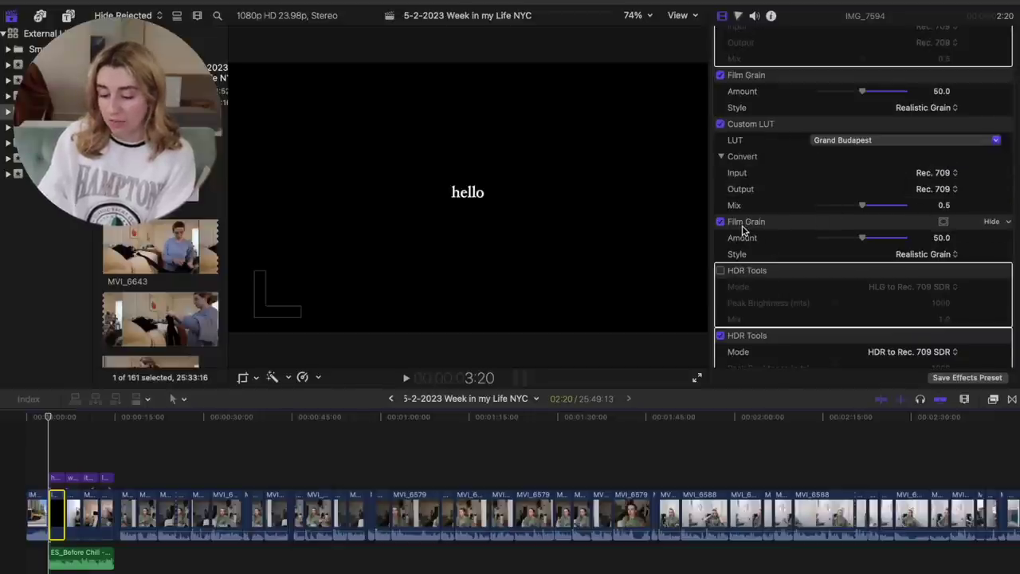
pyautogui.scroll(-3, 742, 230)
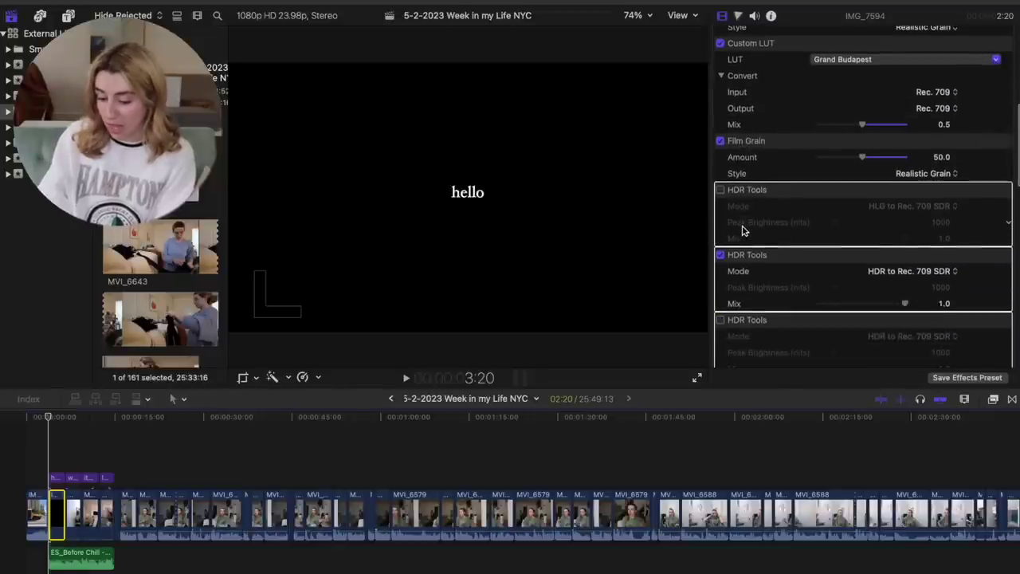
pyautogui.scroll(-3, 738, 263)
pyautogui.scroll(-3, 934, 235)
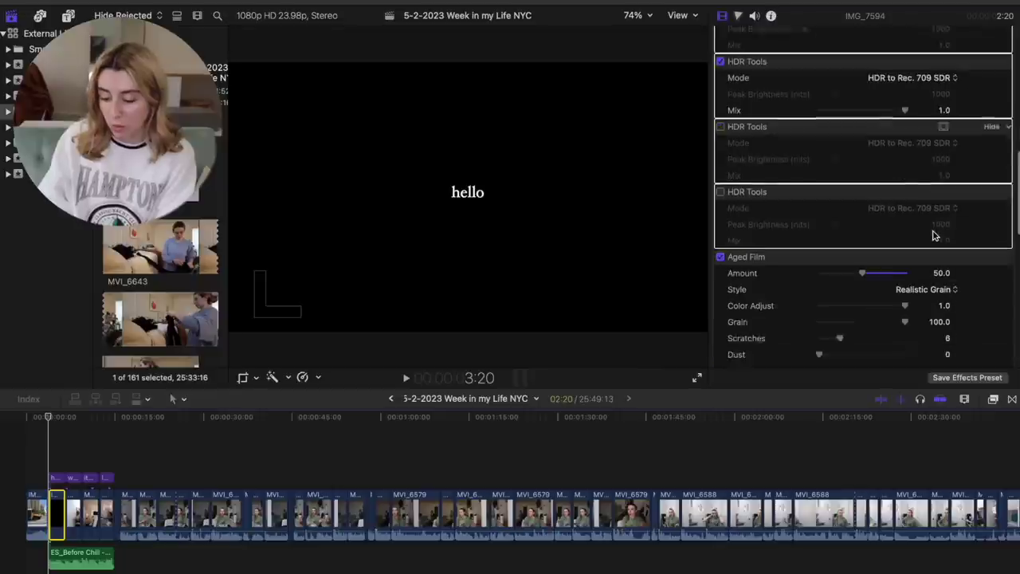
pyautogui.scroll(10, 945, 266)
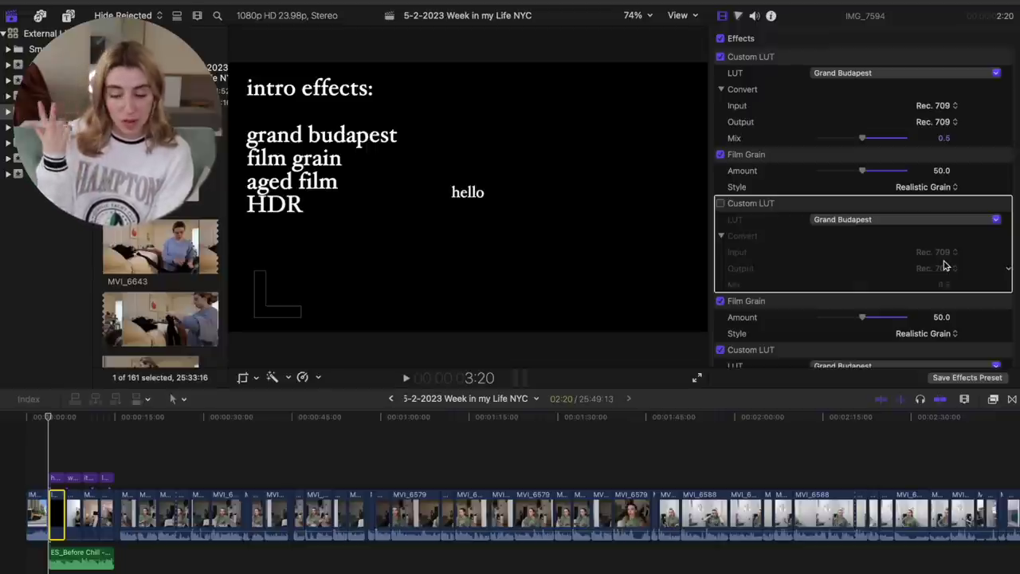
pyautogui.scroll(-10, 944, 265)
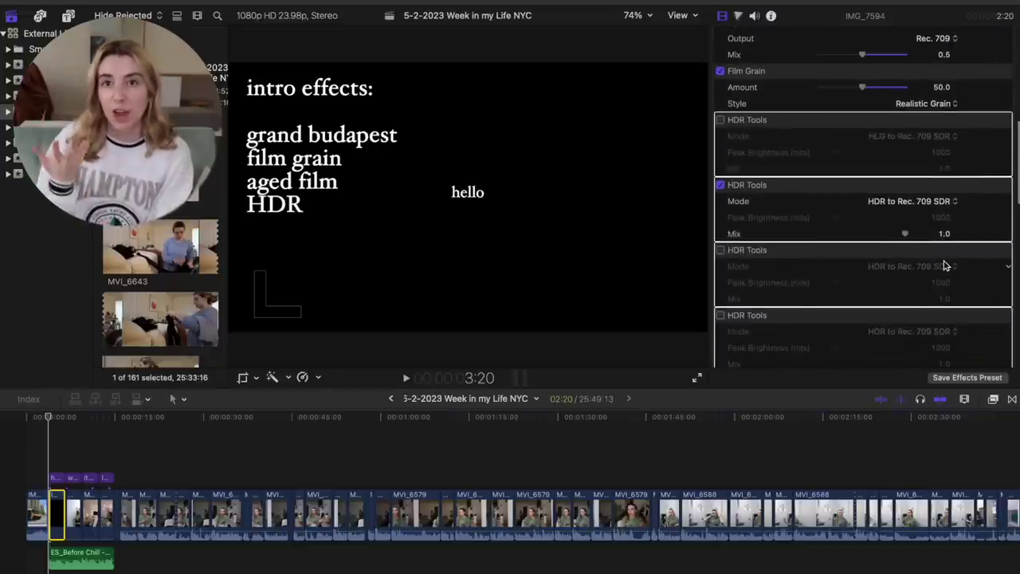
pyautogui.scroll(10, 944, 266)
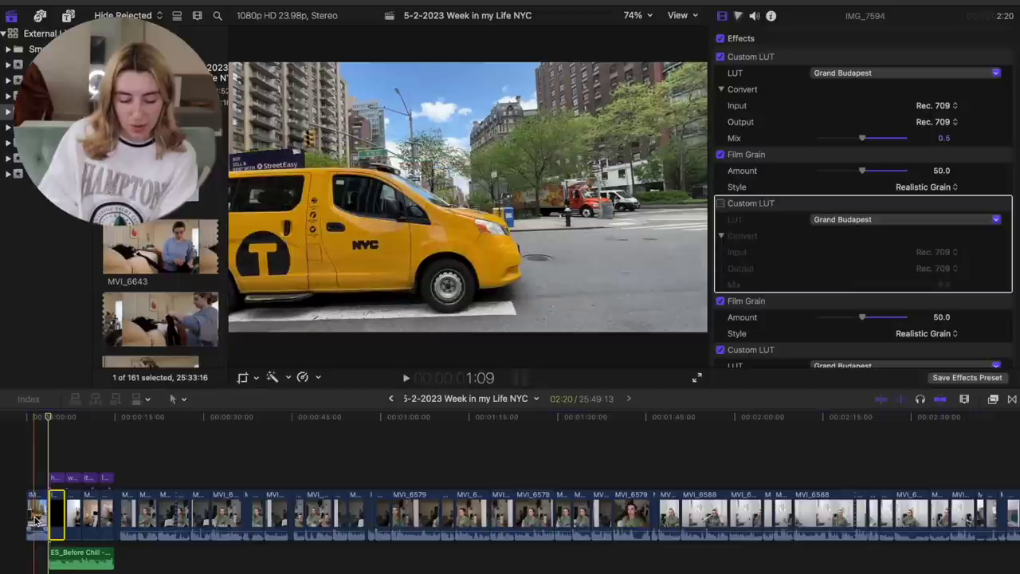
# Step: Paste the effects and volume attributes from IMG_7594 onto the opening taxi clip IMG_1626, excluding Crop and Retiming
pyautogui.click(35, 518)
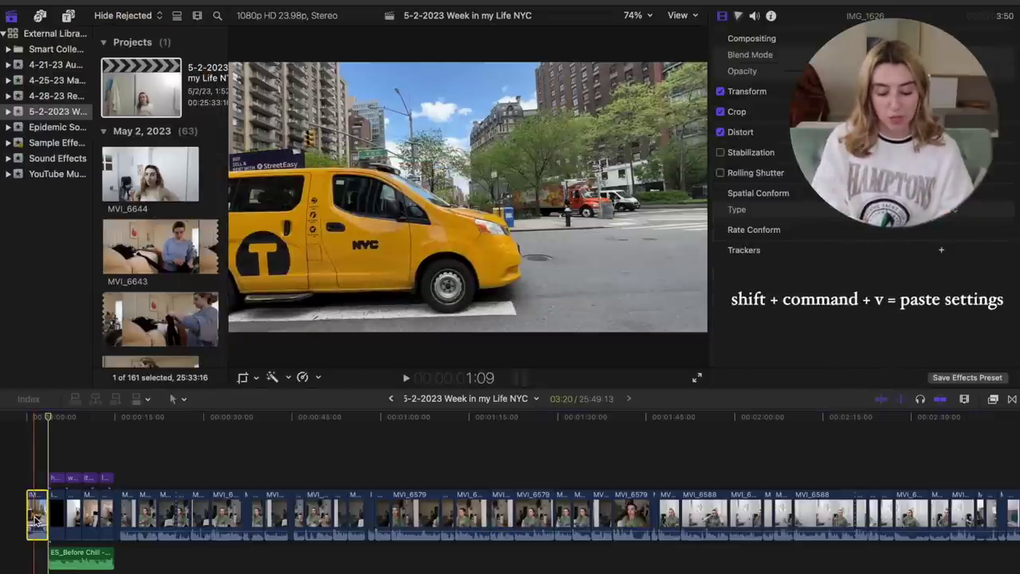
pyautogui.press('shift+super+v')
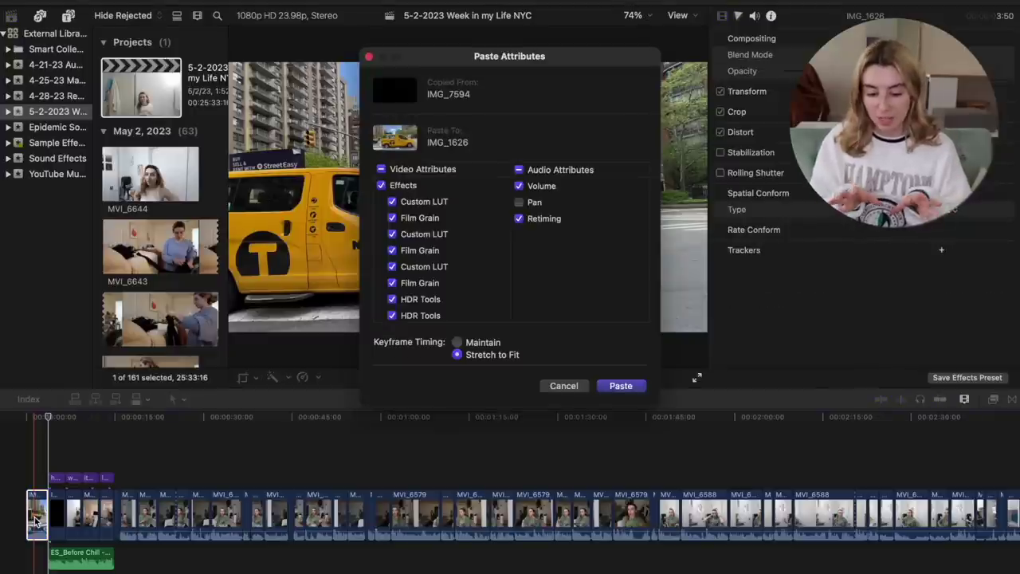
pyautogui.scroll(-5, 406, 295)
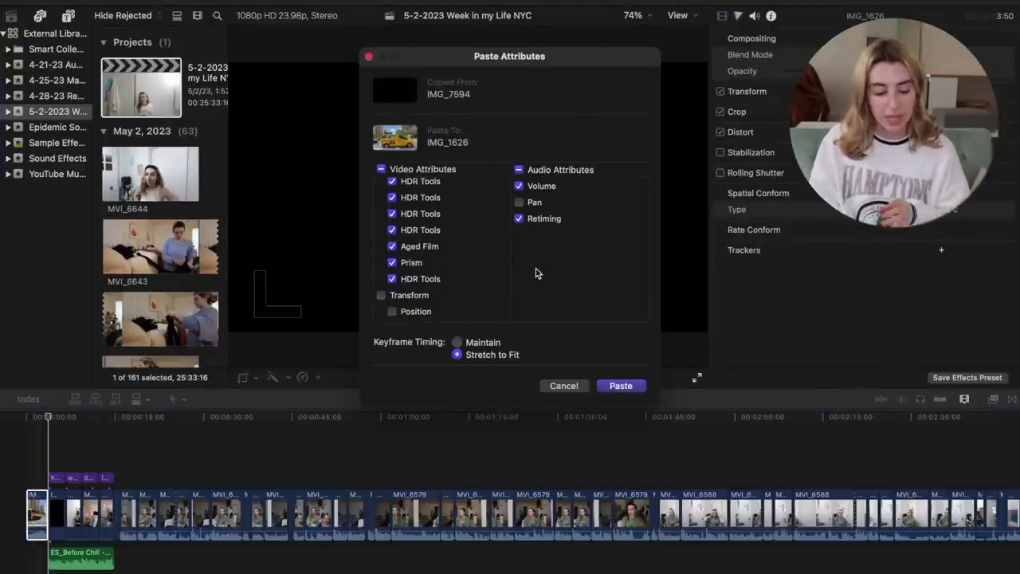
pyautogui.scroll(-2, 441, 264)
pyautogui.scroll(5, 407, 259)
pyautogui.scroll(-6, 424, 273)
pyautogui.scroll(-3, 423, 272)
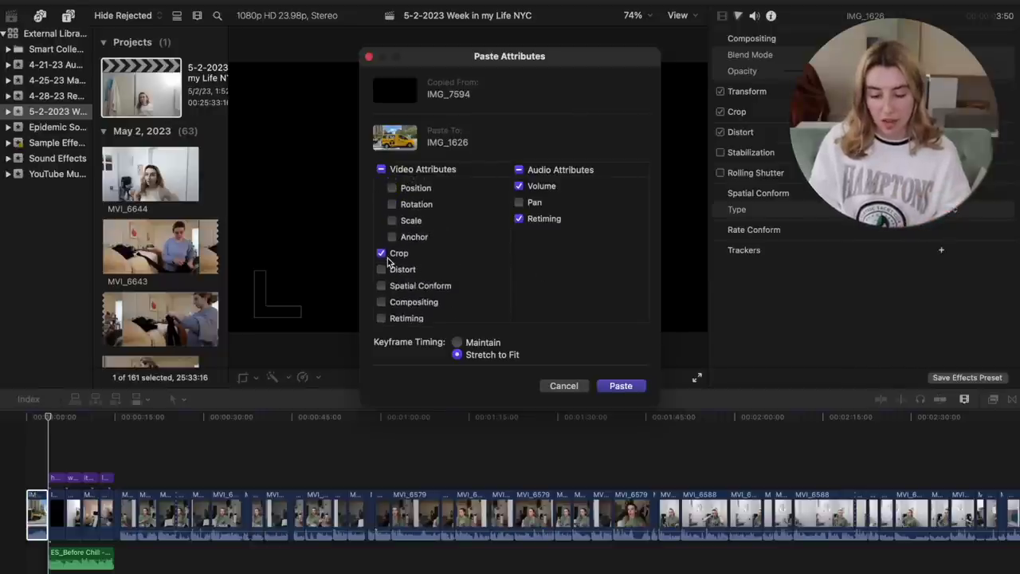
pyautogui.scroll(8, 386, 253)
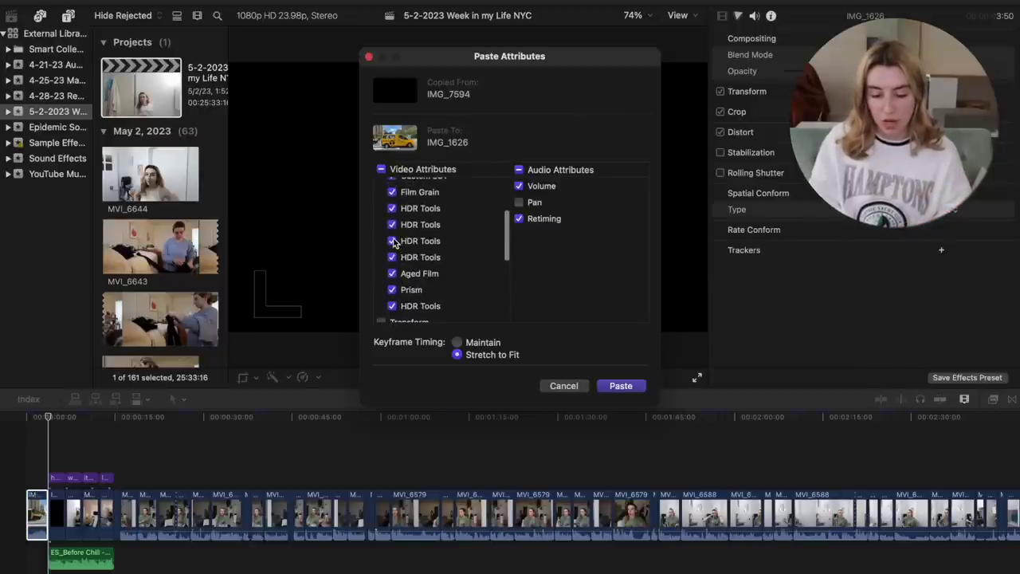
pyautogui.scroll(-5, 430, 279)
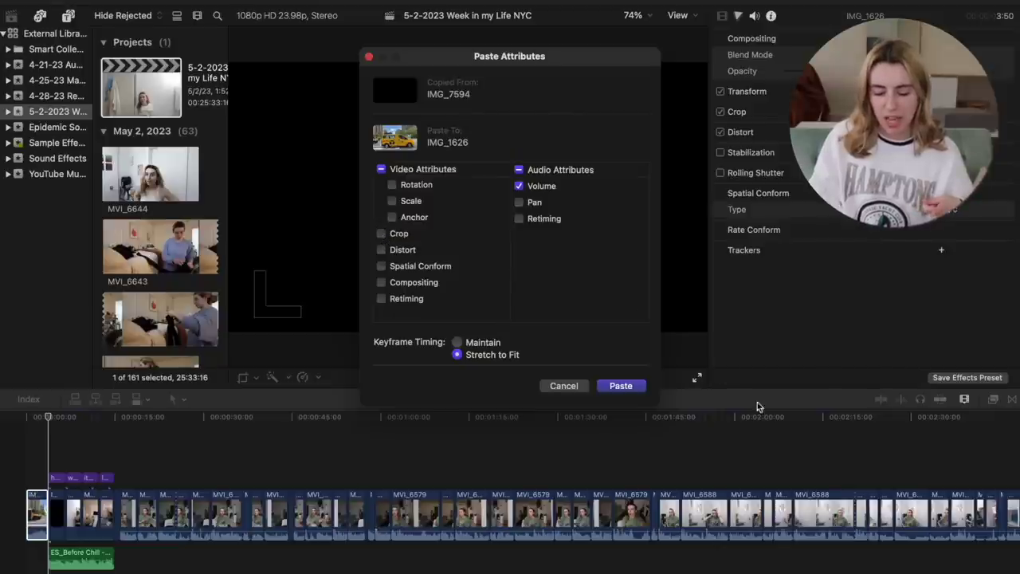
pyautogui.click(621, 386)
# Step: Play the opening taxi clip from the start of the timeline to check the pasted look, then return to the start
pyautogui.press('Home')
pyautogui.press('space')
pyautogui.press('super+4')
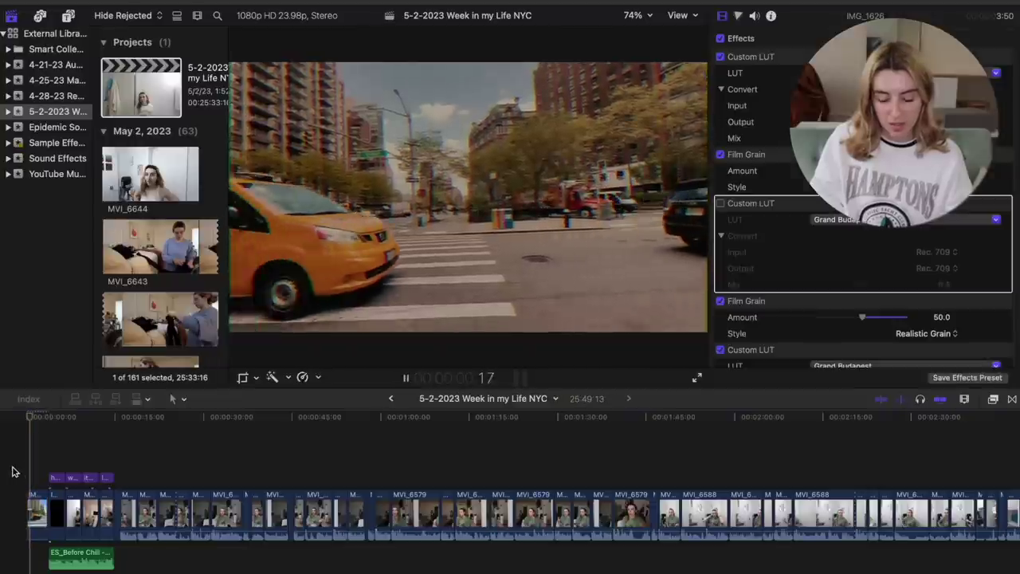
pyautogui.press('space')
pyautogui.press('Home')
# Step: Scale the opening taxi clip IMG_1626 up slightly in the frame with Transform
pyautogui.click(36, 514)
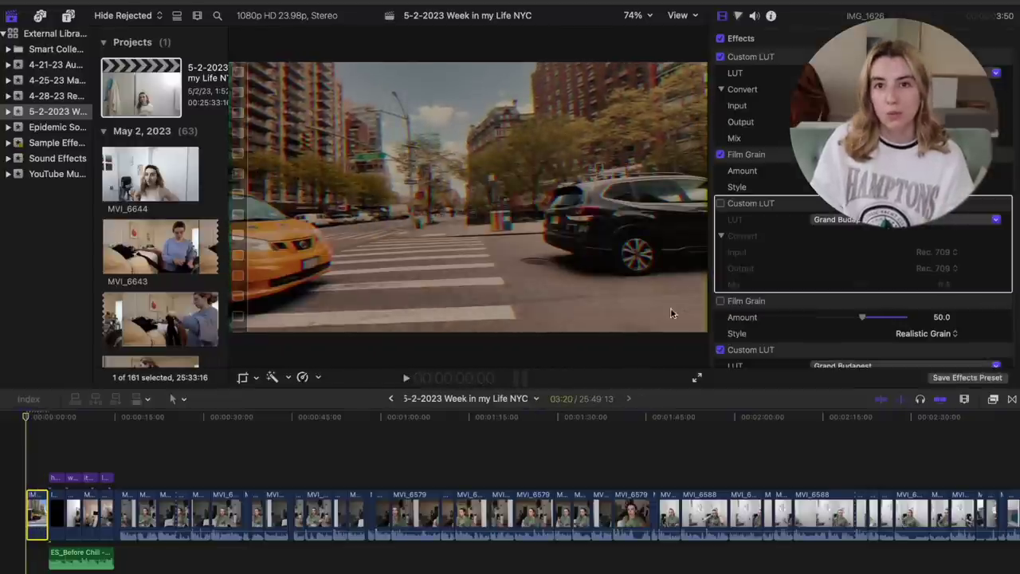
pyautogui.click(255, 378)
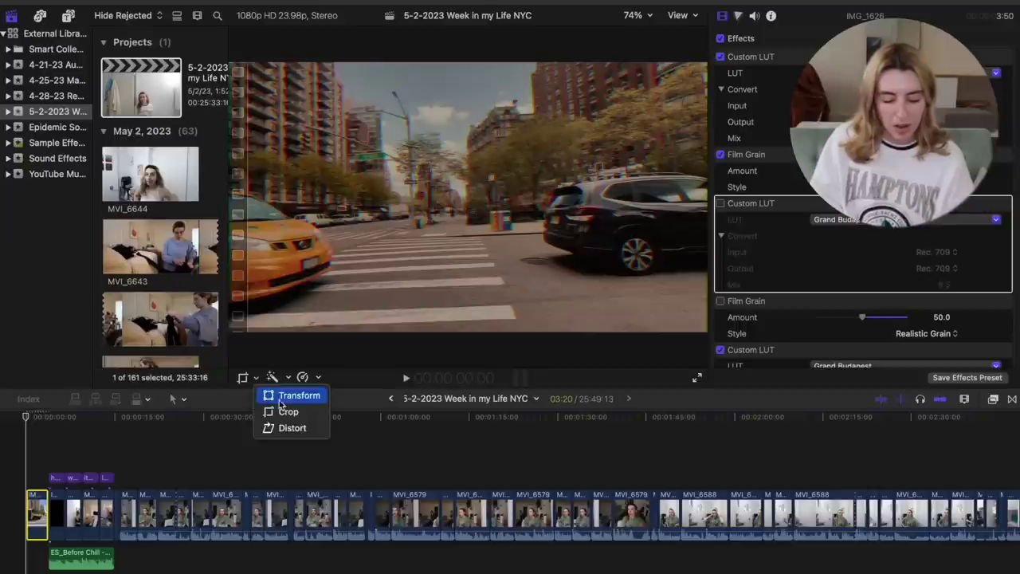
pyautogui.press('Return')
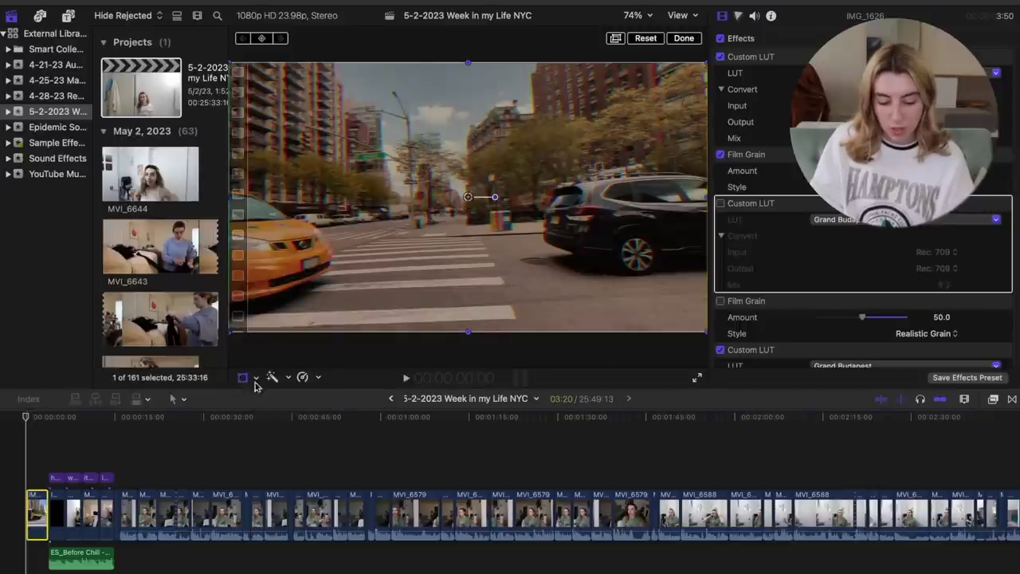
pyautogui.moveTo(702, 333); pyautogui.dragTo(700, 358)
pyautogui.moveTo(495, 199); pyautogui.dragTo(497, 199)
# Step: Move the "hello" title to the start over the taxi clip, and trim one second off the clip's beginning
pyautogui.moveTo(56, 477); pyautogui.dragTo(34, 476)
pyautogui.press('space')
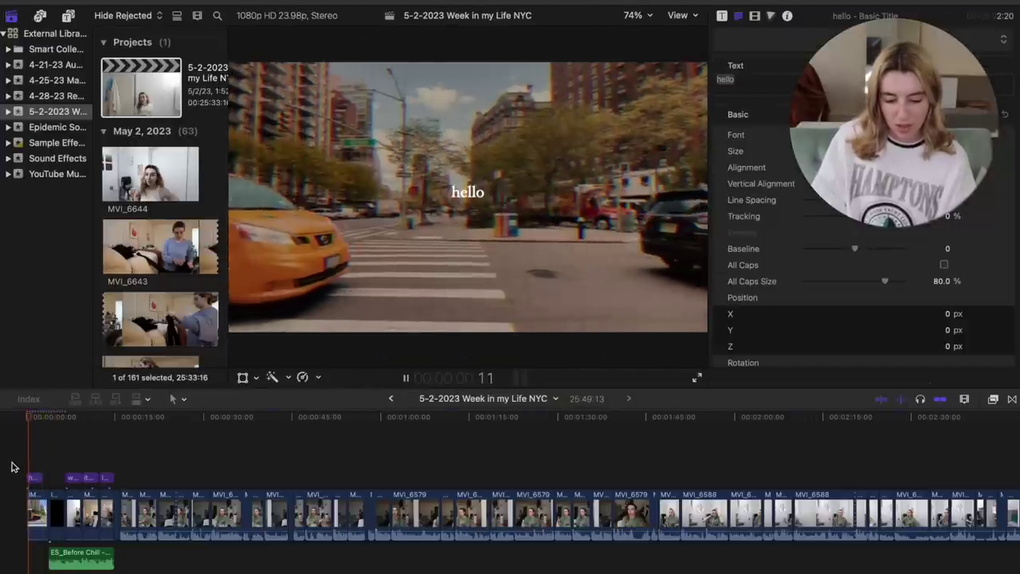
pyautogui.moveTo(28, 498)
pyautogui.mouseDown()
pyautogui.moveTo(45, 504)
pyautogui.moveTo(32, 503)
pyautogui.mouseUp()
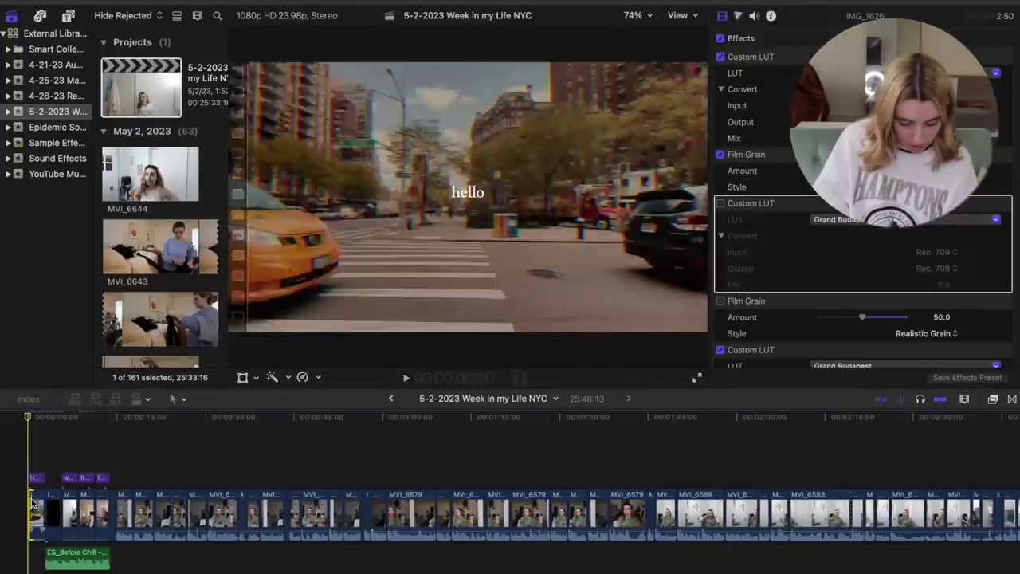
# Step: Move the ES_Before Chill music to the timeline's start and remove the black sample clip, aligning the remaining titles with the closed-up clips
pyautogui.click(68, 557)
pyautogui.moveTo(69, 556); pyautogui.dragTo(52, 556)
pyautogui.click(16, 477)
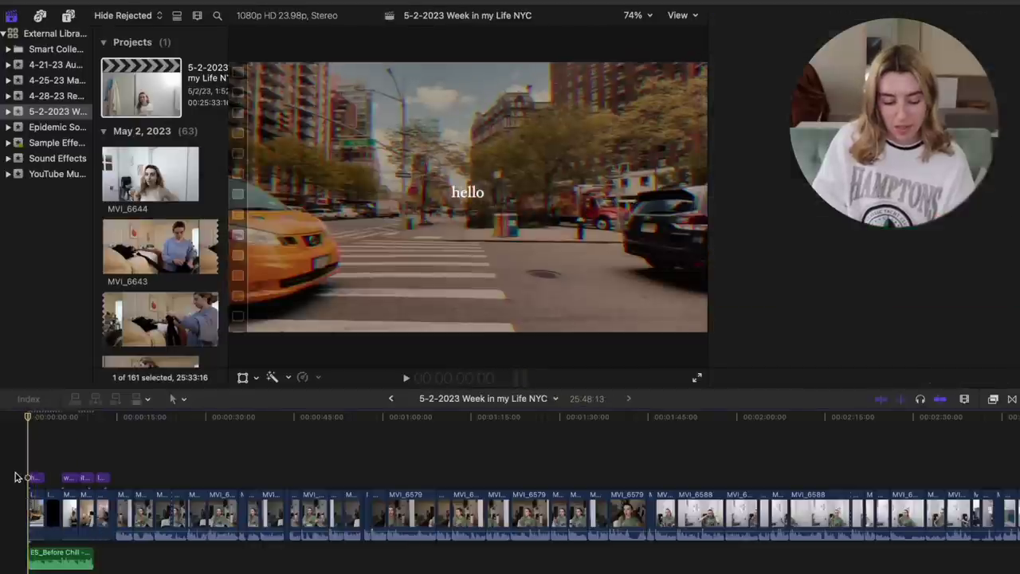
pyautogui.moveTo(67, 514); pyautogui.dragTo(54, 530)
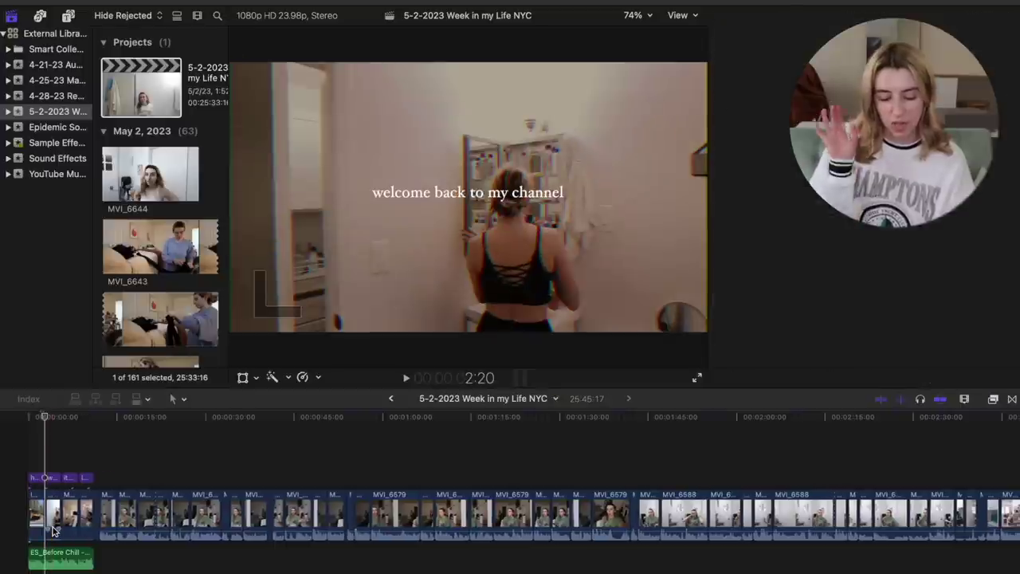
pyautogui.press('space')
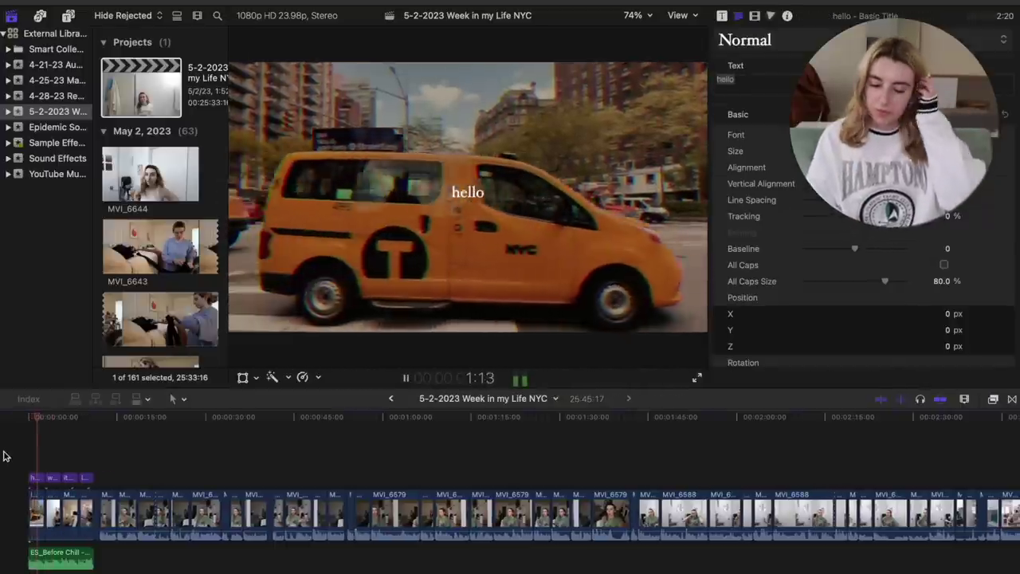
pyautogui.press('space')
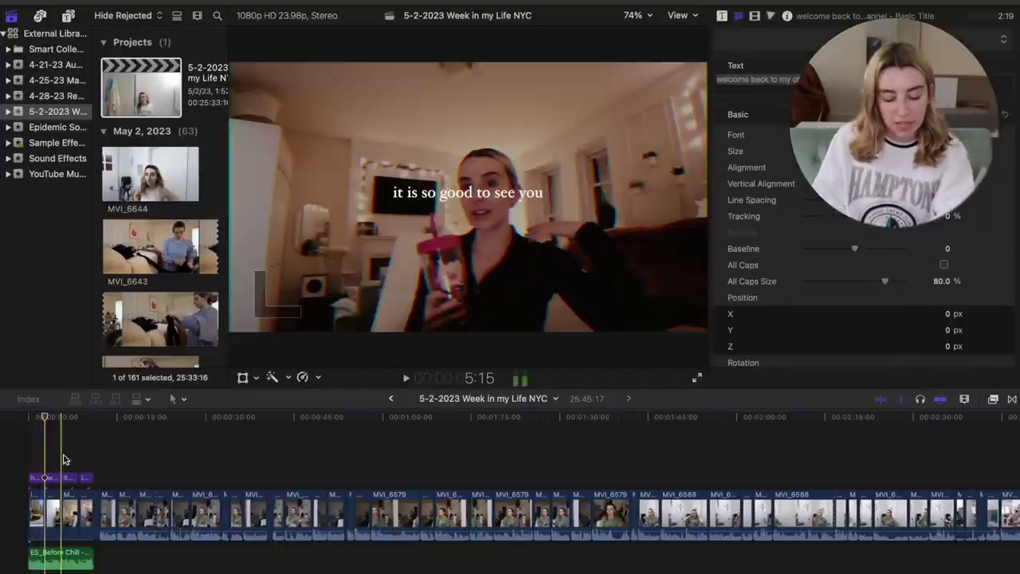
# Step: Copy kitchen clip MVI_6641 to the timeline's start and paste MVI_5300's effects and volume onto it, excluding Crop, Distort and Retiming
pyautogui.press('XF86AudioMute')
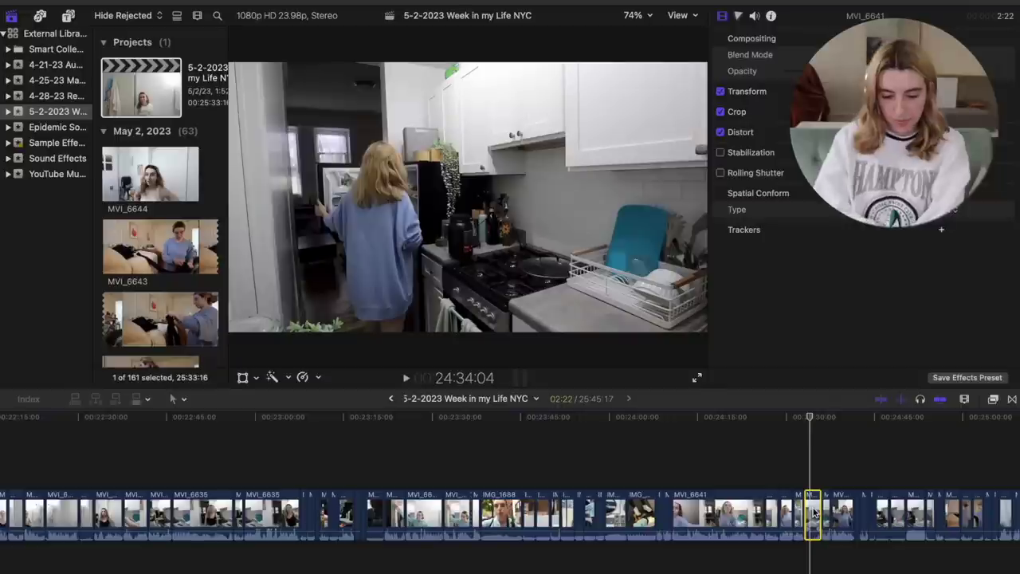
pyautogui.hscroll(-5, 814, 513)
pyautogui.press('Home')
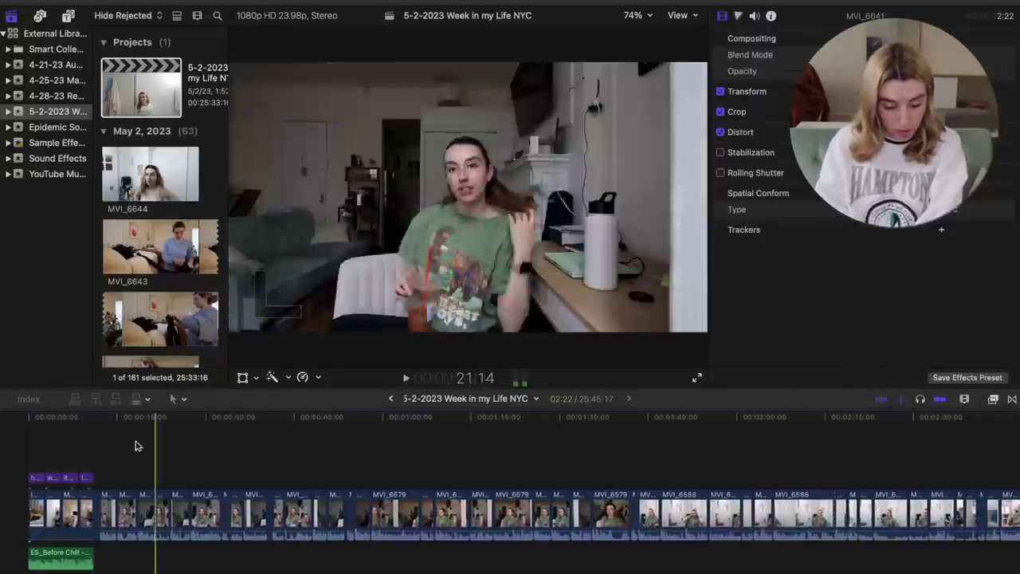
pyautogui.click(56, 479)
pyautogui.click(35, 514)
pyautogui.press('super+shift+v')
pyautogui.click(381, 234)
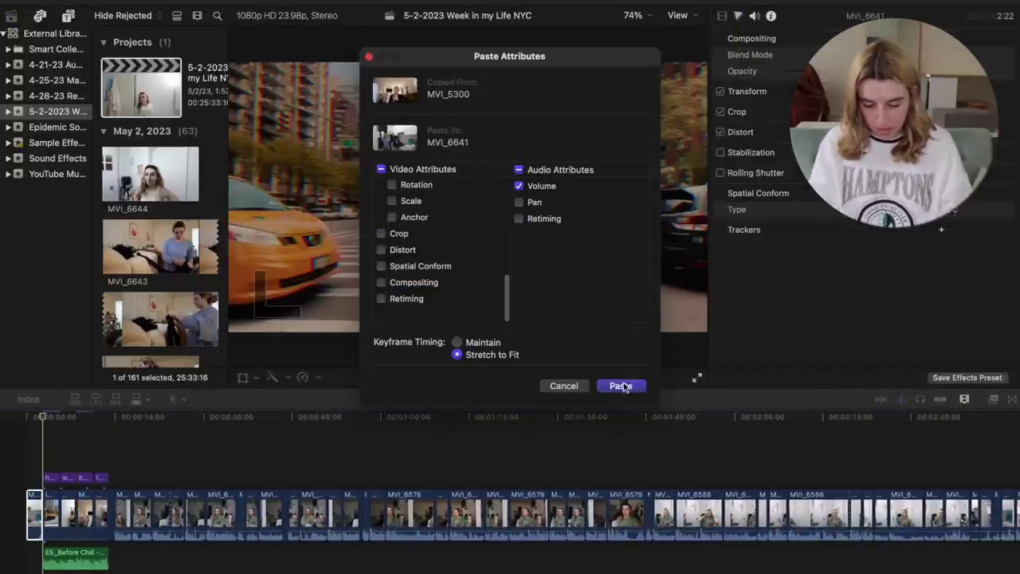
pyautogui.click(621, 386)
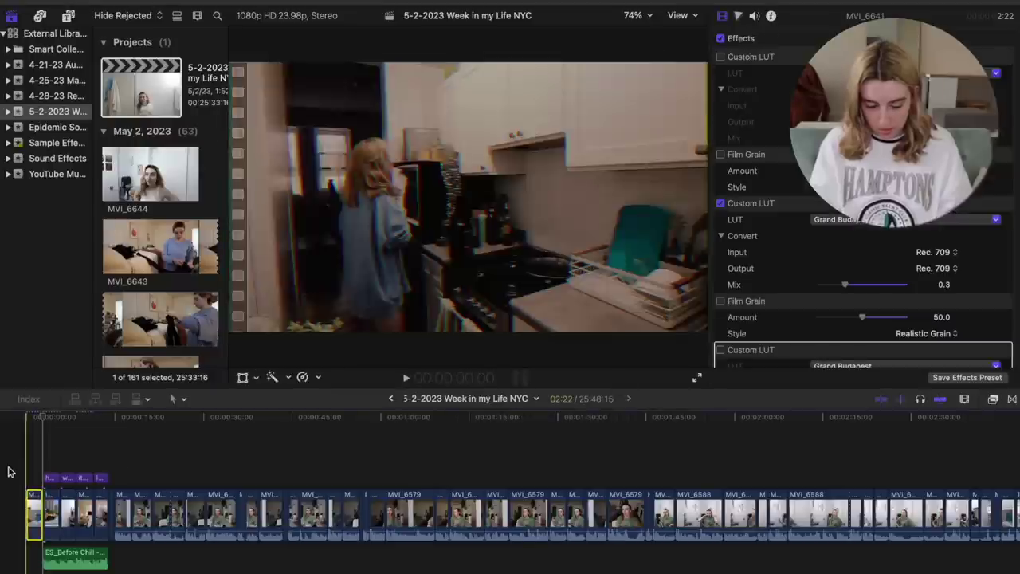
# Step: Finish placing the new footage under the four intro titles and play through to "let's start the vlog"
pyautogui.moveTo(76, 510); pyautogui.dragTo(70, 500)
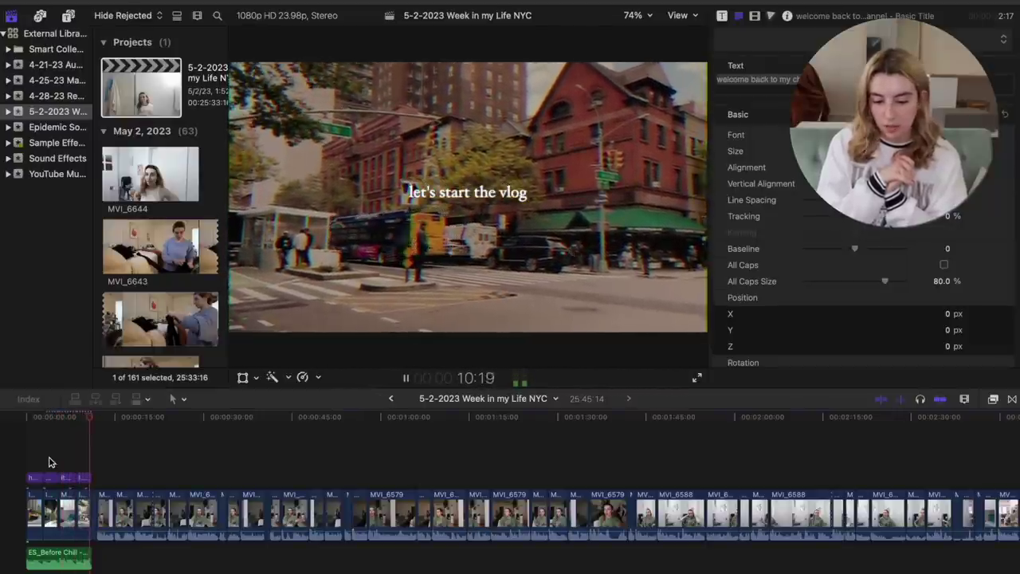
pyautogui.press('space')
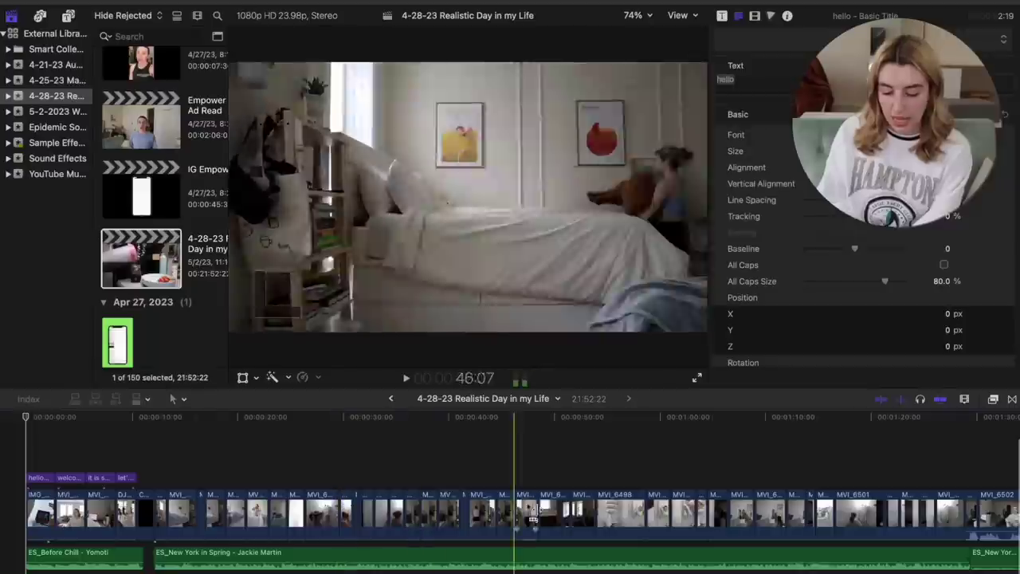
# Step: Copy talking clip MVI_6503 from the 4-28-23 Realistic Day in my Life project and reopen the 5-2-2023 Week in my Life NYC project
pyautogui.hscroll(10, 457, 522)
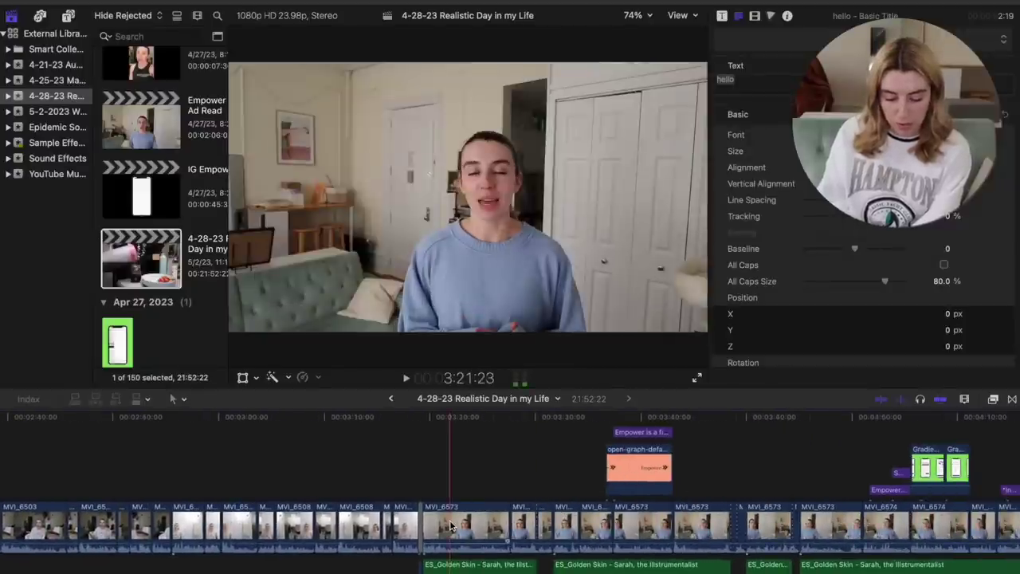
pyautogui.hscroll(-5, 451, 525)
pyautogui.click(283, 518)
pyautogui.click(52, 112)
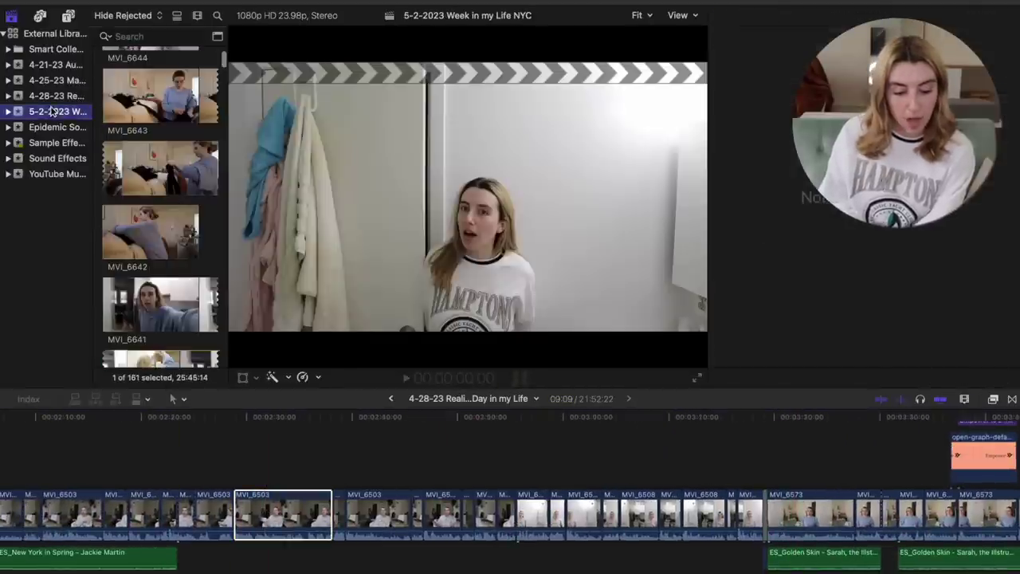
pyautogui.doubleClick(149, 112)
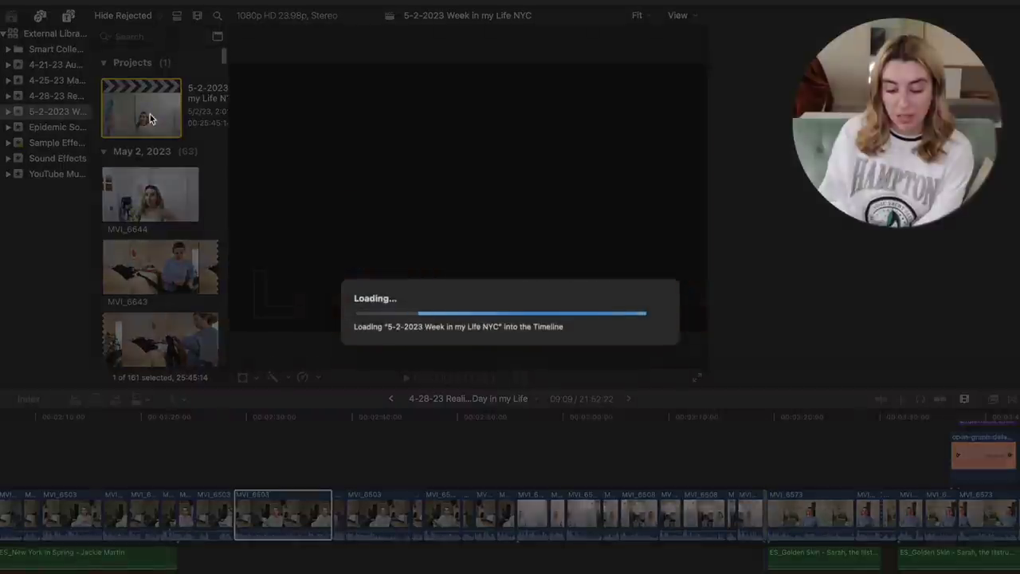
# Step: Paste only the EQ and Voice Isolation attributes from MVI_6503 onto MVI_6577, the first talking clip after the intro
pyautogui.press('XF86AudioRaiseVolume')
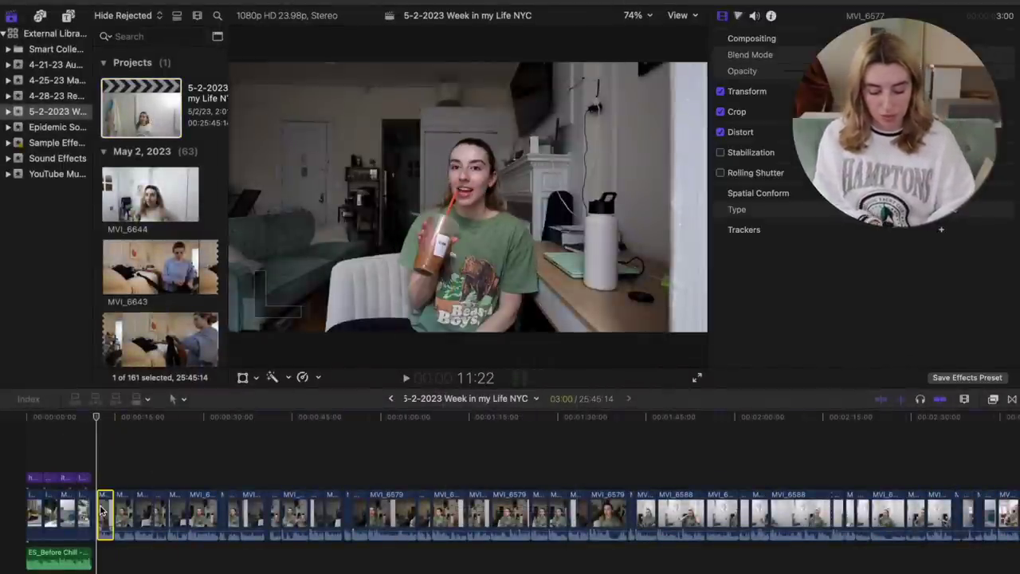
pyautogui.press('super+shift+v')
pyautogui.scroll(-2, 461, 248)
pyautogui.scroll(2, 461, 248)
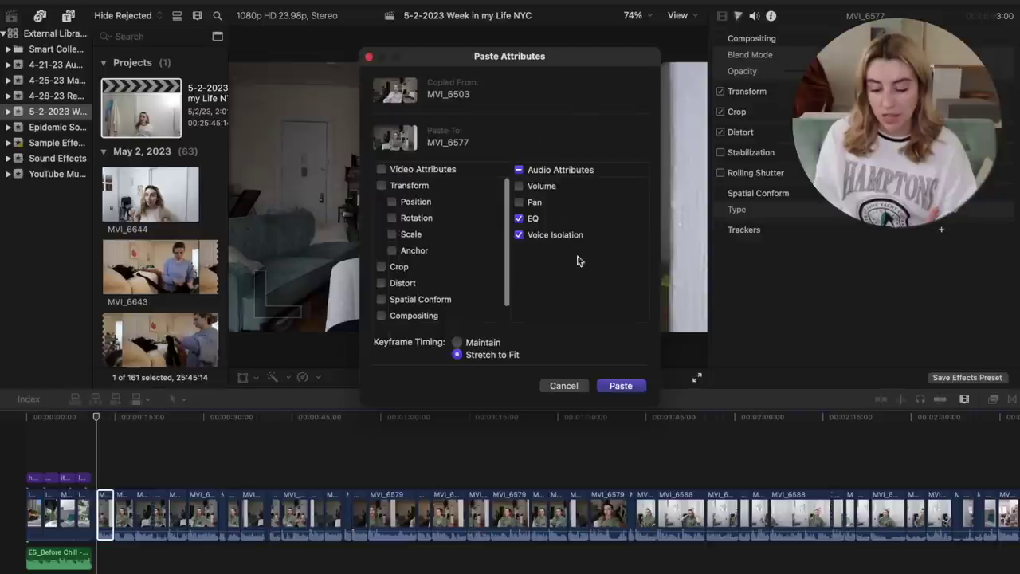
pyautogui.click(621, 386)
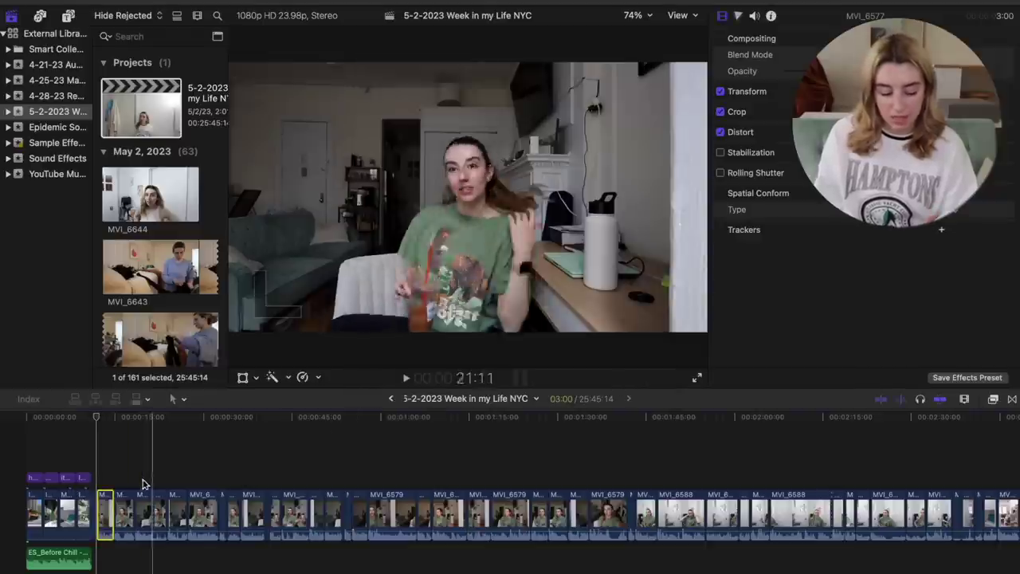
# Step: Examine the audio enhancements on MVI_6577, including its Graphic Equalizer bands and Voice Isolation amount
pyautogui.click(112, 475)
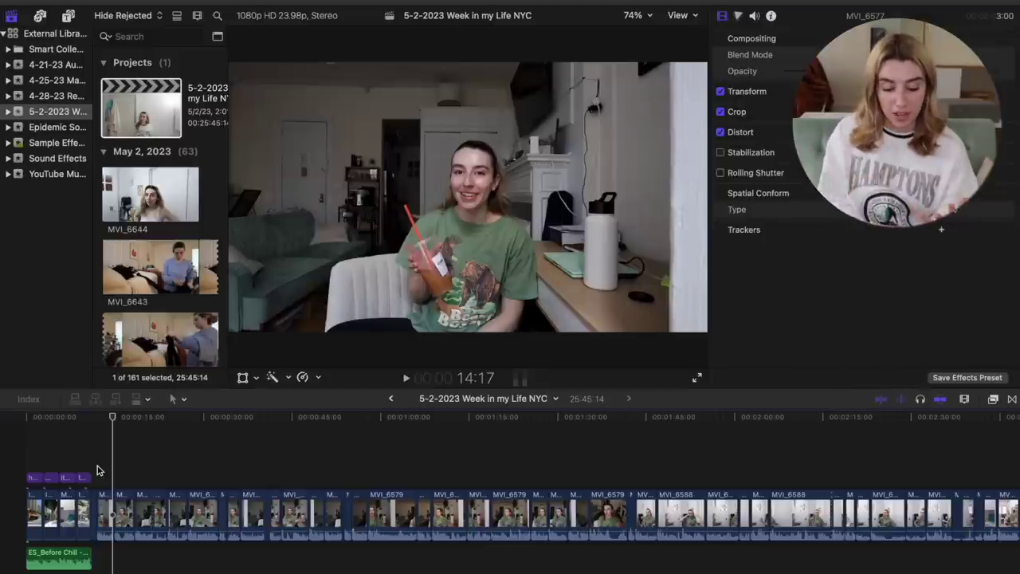
pyautogui.click(107, 504)
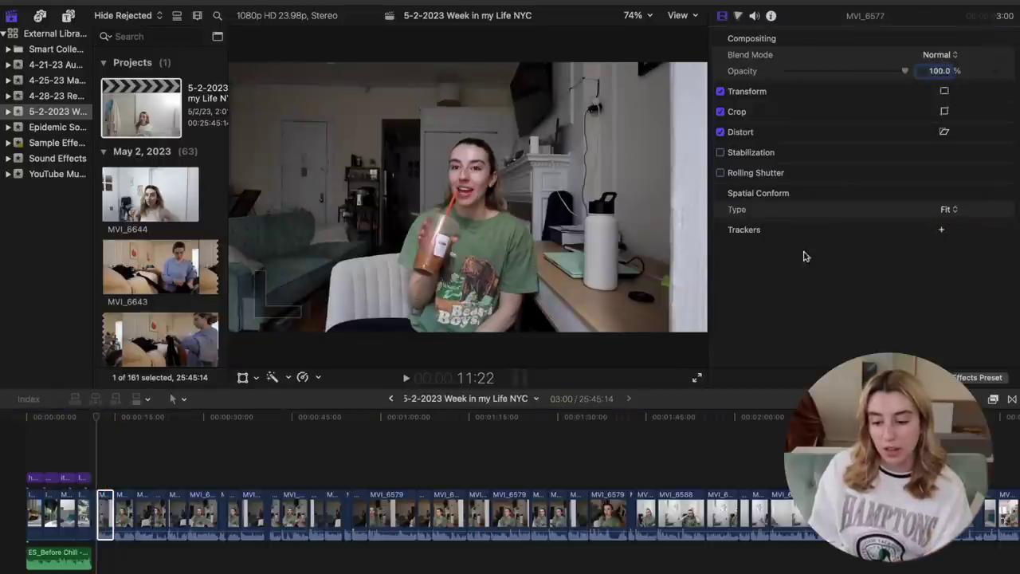
pyautogui.click(753, 15)
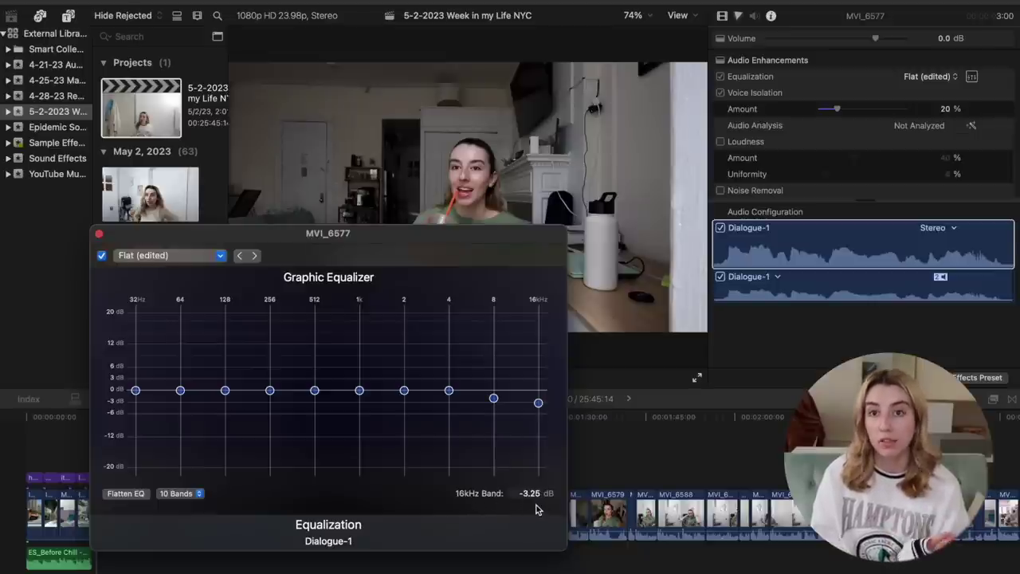
pyautogui.press('super+w')
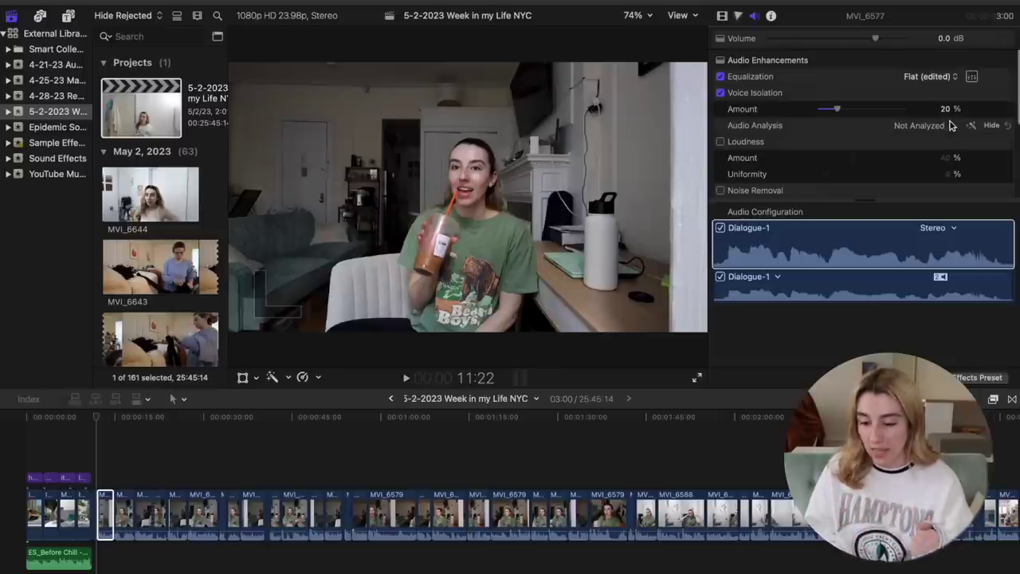
# Step: Apply the same EQ and Voice Isolation to the other MVI talking clips through to the end card, then return to the intro's end
pyautogui.click(106, 496)
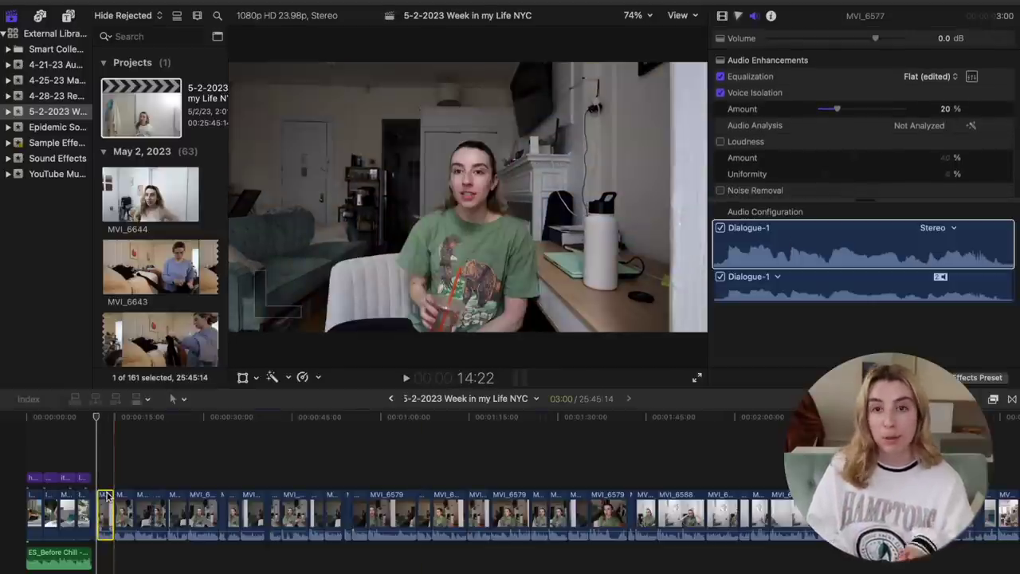
pyautogui.moveTo(111, 479); pyautogui.dragTo(100, 558)
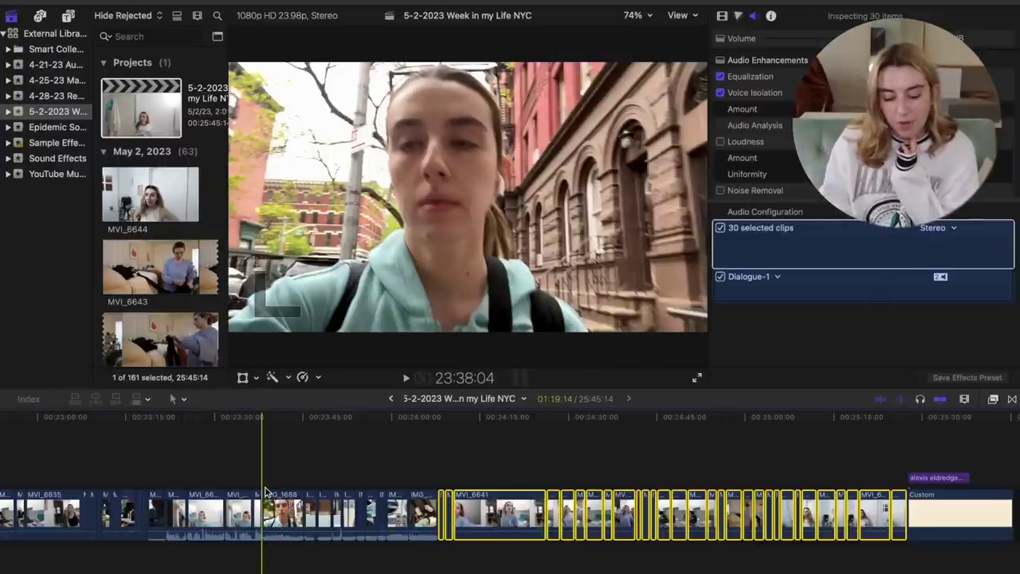
pyautogui.click(266, 492)
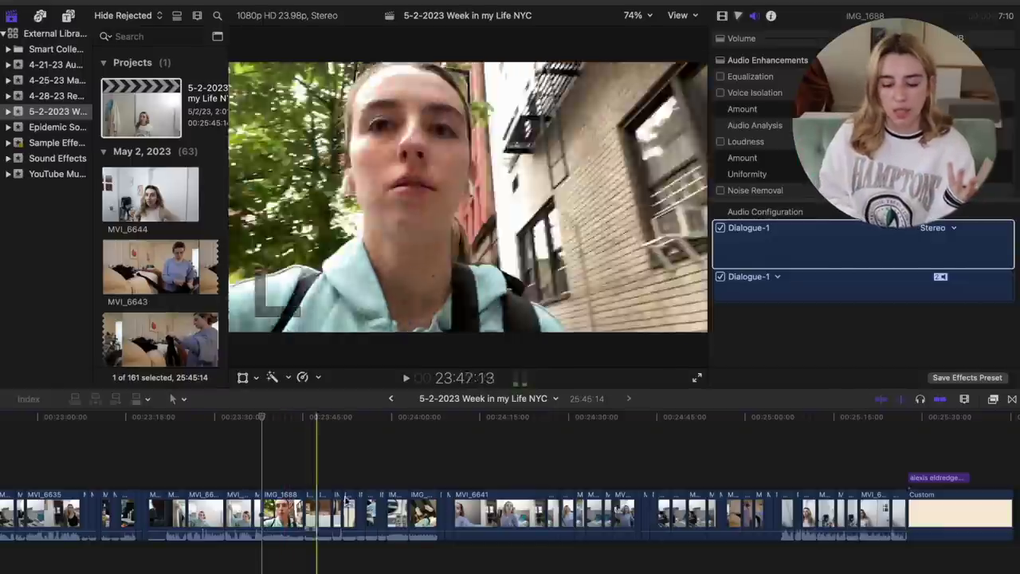
pyautogui.press('Home')
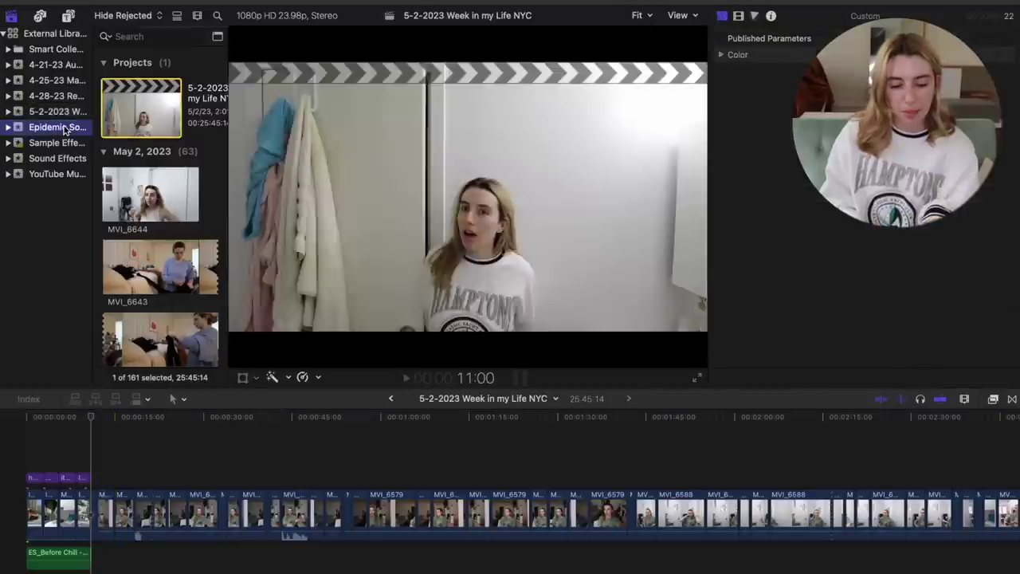
# Step: Open the Epidemic Sound event, clear its "just got" search and browse the full list of music tracks
pyautogui.click(57, 126)
pyautogui.click(192, 36)
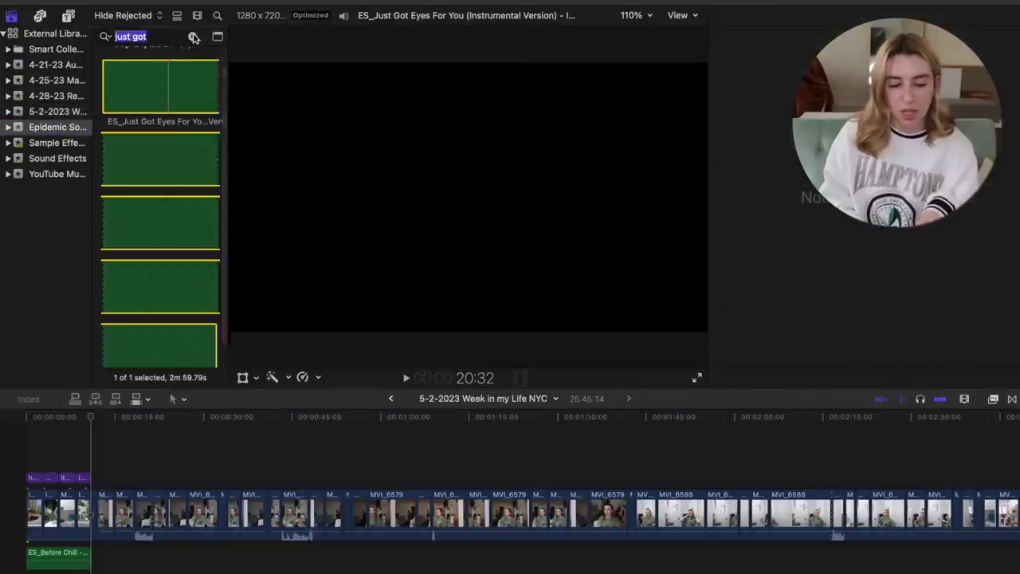
pyautogui.scroll(10, 191, 218)
pyautogui.scroll(5, 192, 218)
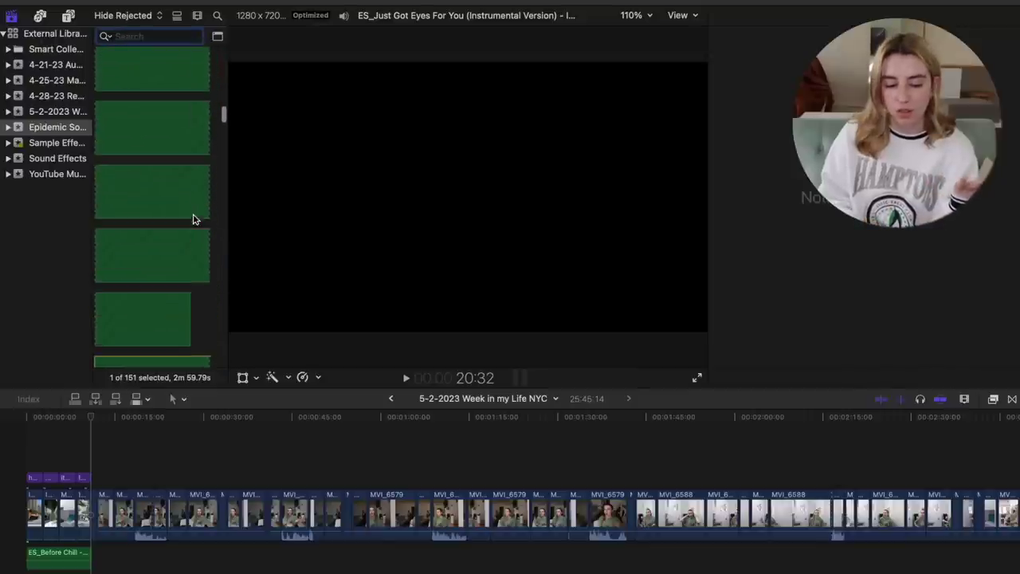
pyautogui.scroll(3, 224, 118)
pyautogui.moveTo(224, 118); pyautogui.dragTo(224, 21)
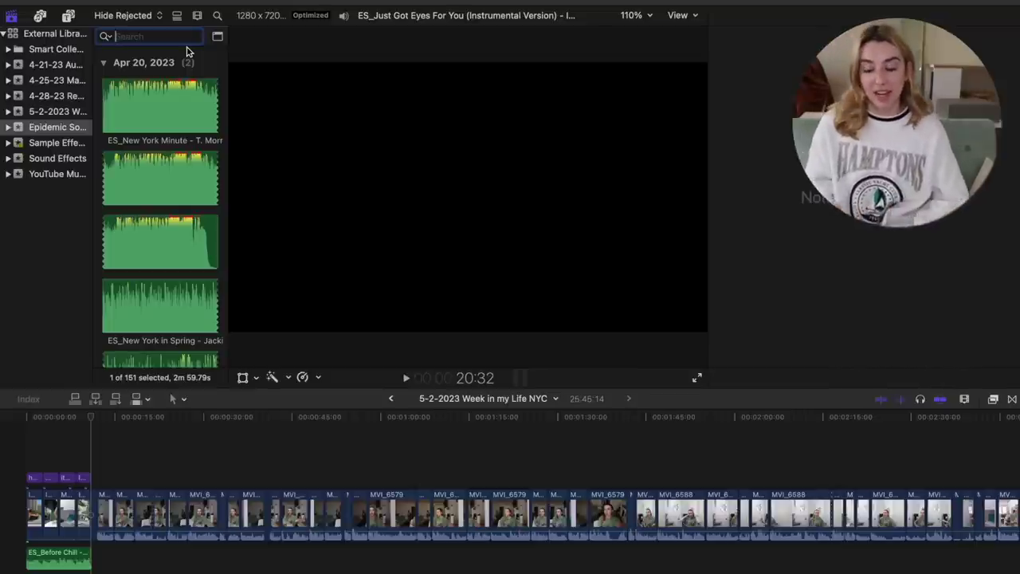
# Step: Search the music for "just" and add ES_Just Got Eyes For You (Instrumental Version) under MVI_6577, right after the intro
pyautogui.write('just')
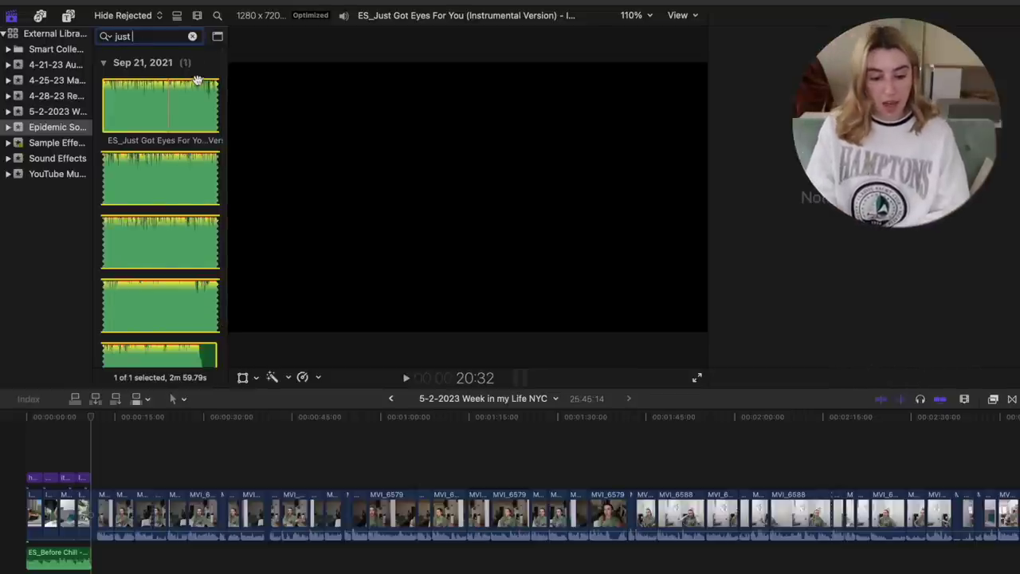
pyautogui.press('super+4')
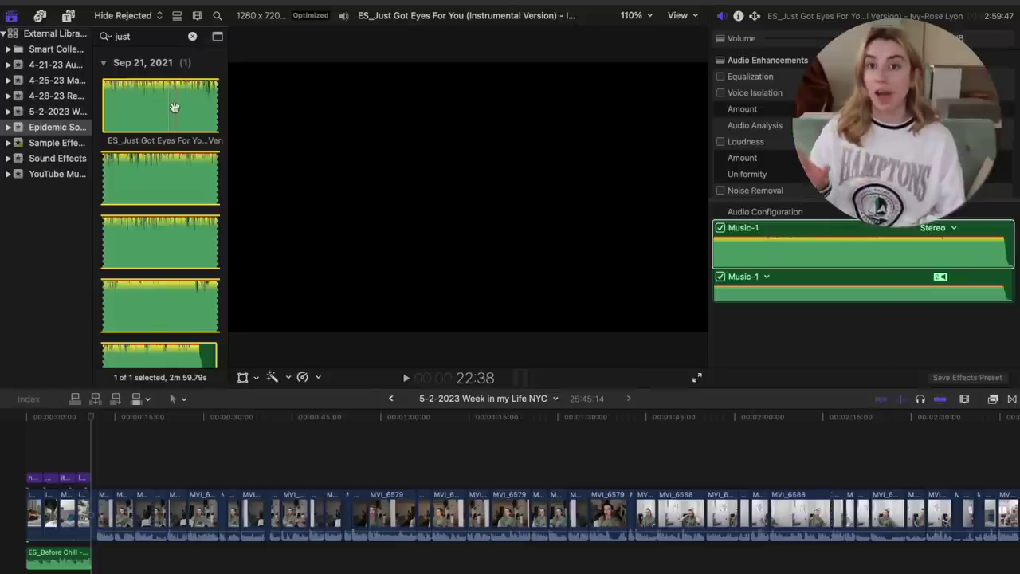
pyautogui.moveTo(175, 107); pyautogui.dragTo(104, 562)
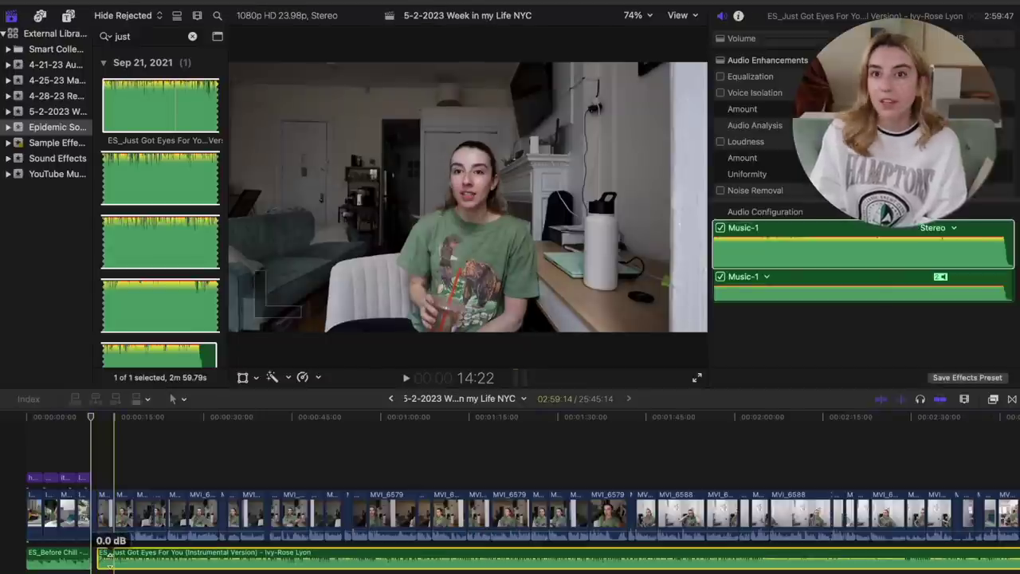
# Step: Play the opening MVI_6577 talking clips with the new song and lower the music volume beneath the voice
pyautogui.click(94, 479)
pyautogui.press('XF86AudioRaiseVolume')
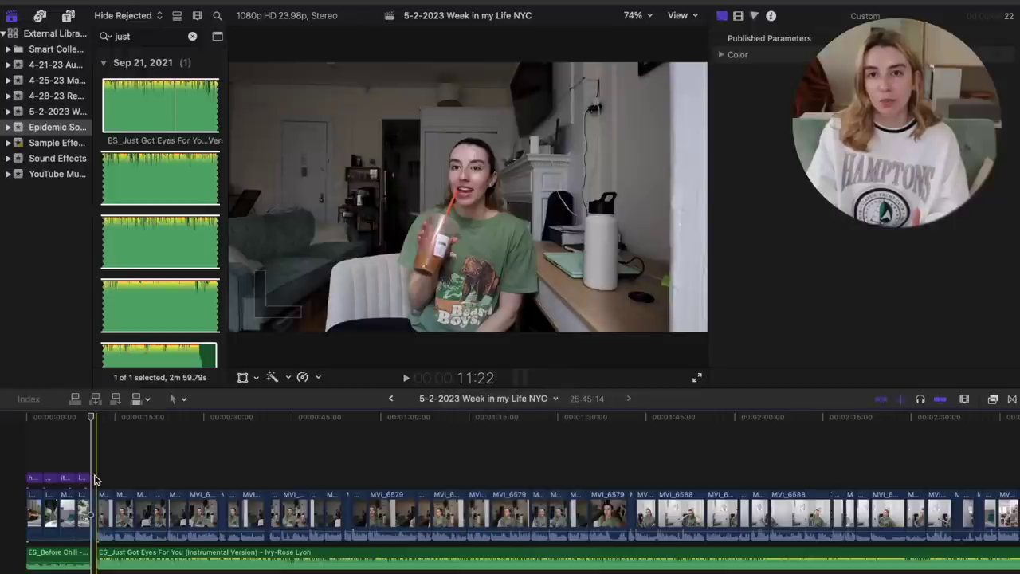
pyautogui.press('space')
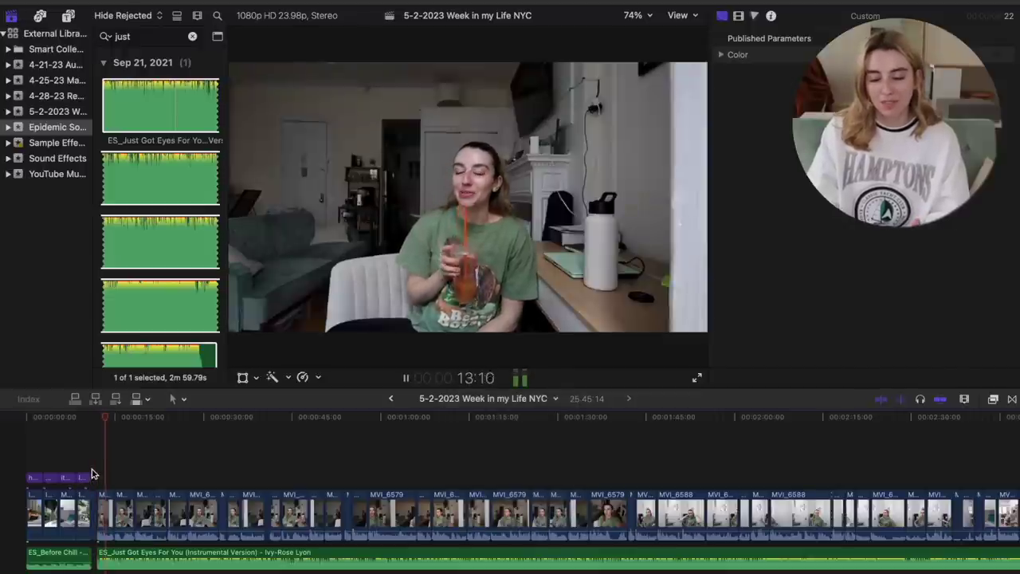
pyautogui.press('space')
pyautogui.click(104, 514)
pyautogui.click(108, 552)
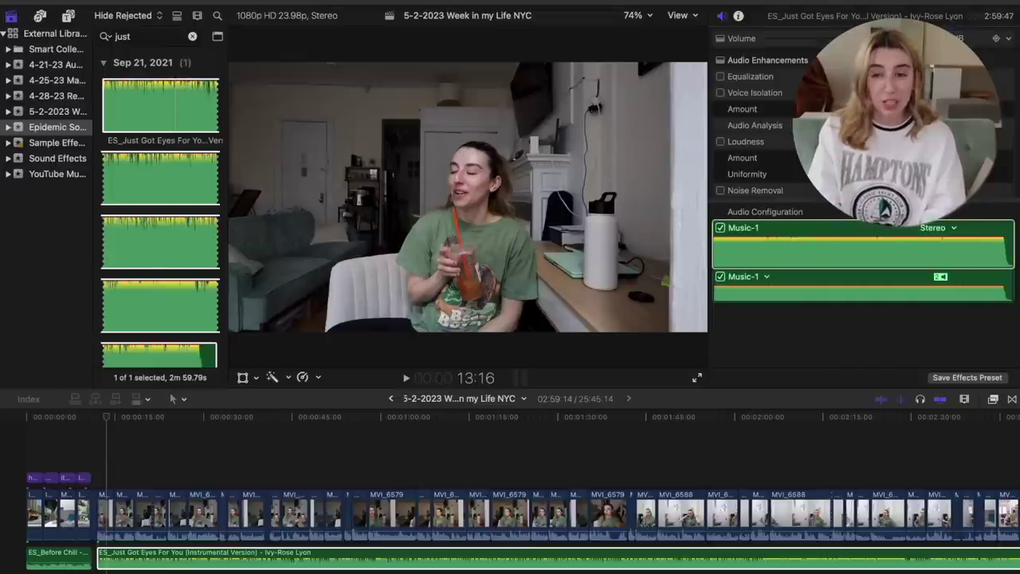
pyautogui.click(90, 467)
pyautogui.press('space')
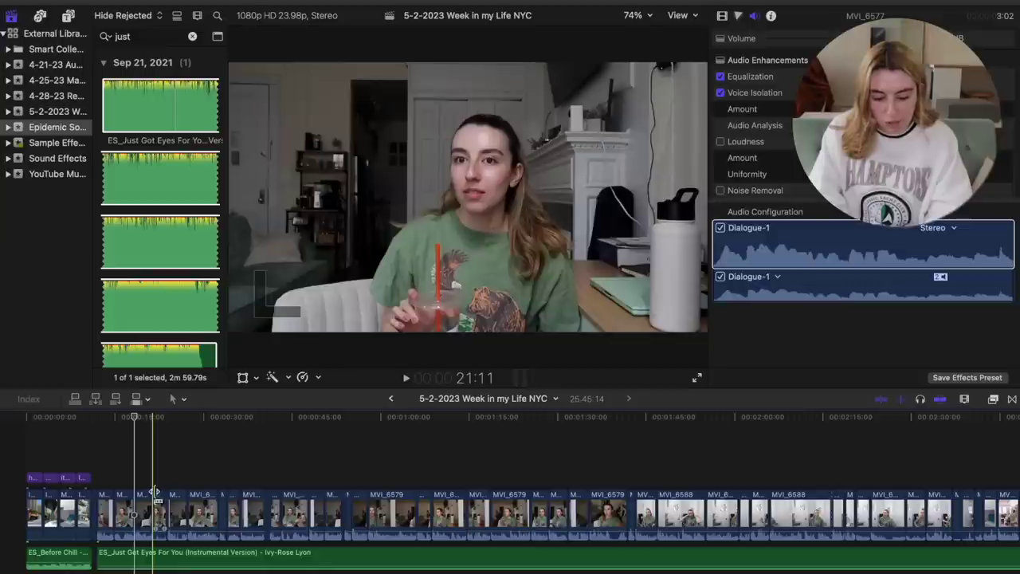
# Step: Cut the song at about 21 seconds, leave a short silent gap to about 24 seconds before the second part, and review it
pyautogui.click(155, 558)
pyautogui.press('super+b')
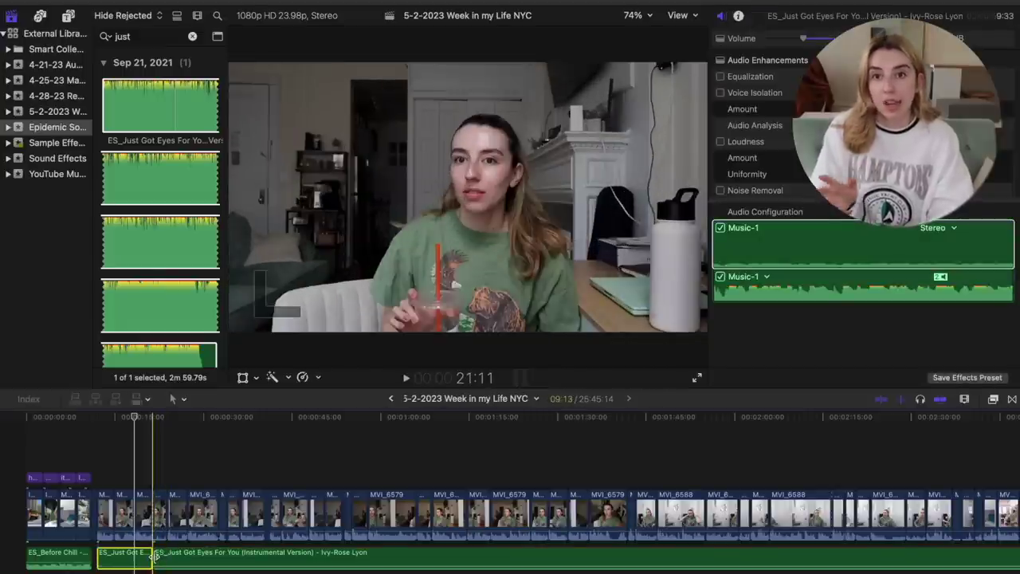
pyautogui.moveTo(156, 558); pyautogui.dragTo(170, 557)
pyautogui.click(132, 476)
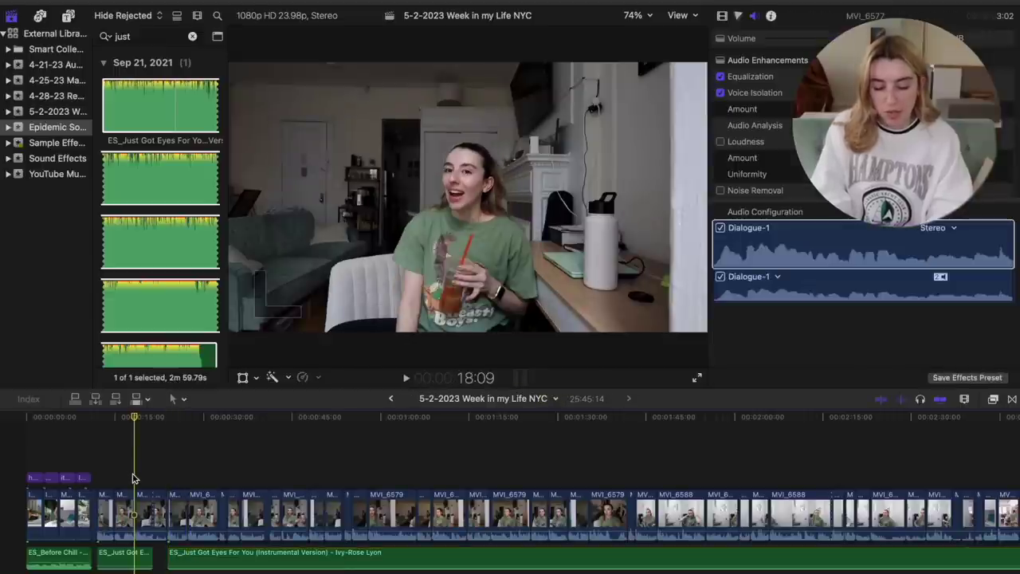
pyautogui.press('XF86AudioRaiseVolume')
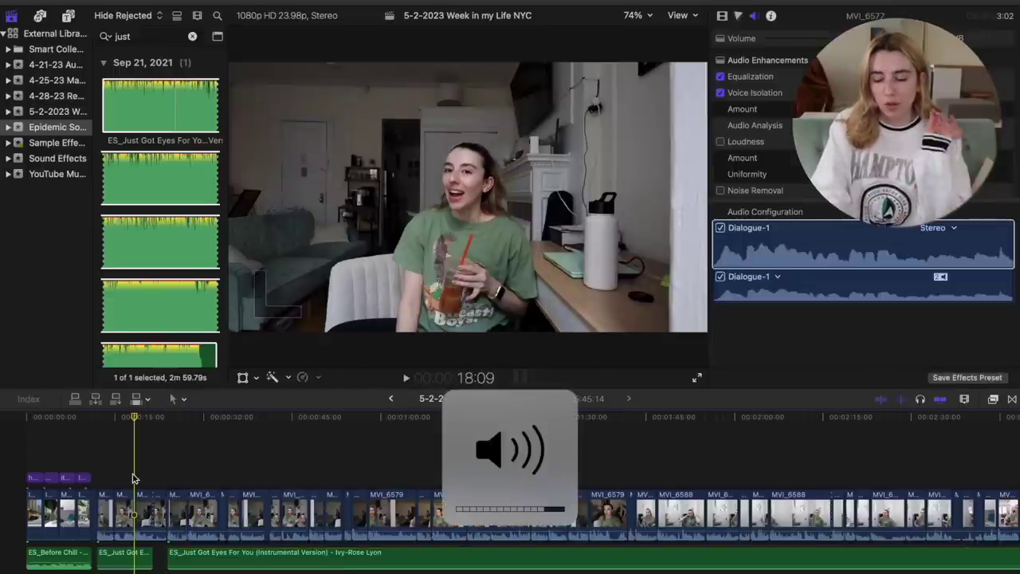
pyautogui.click(175, 482)
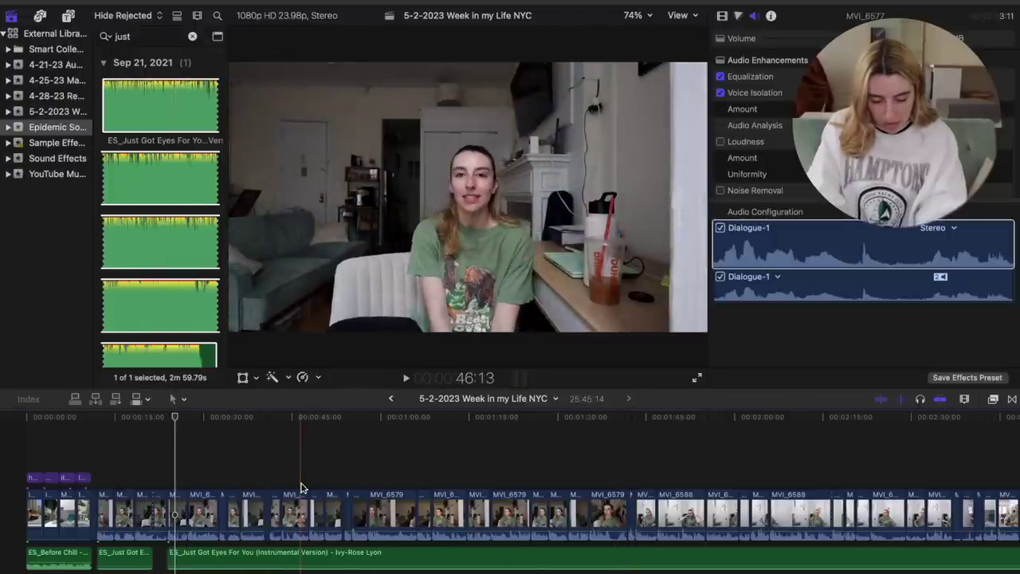
# Step: Add a Ken Burns crop that zooms in on the short selfie clip MVI_6579 before the kitchen scene
pyautogui.click(255, 377)
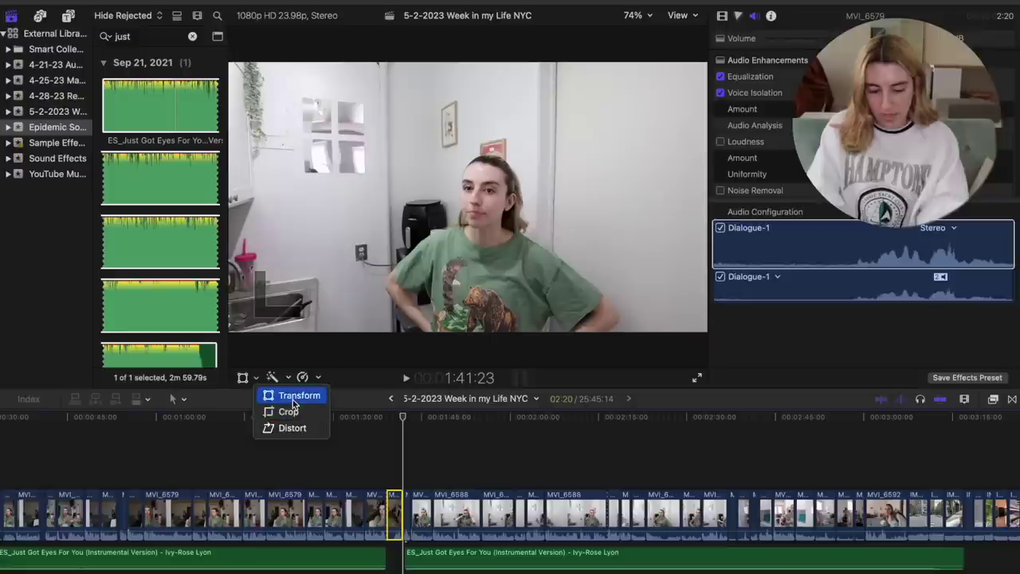
pyautogui.click(285, 411)
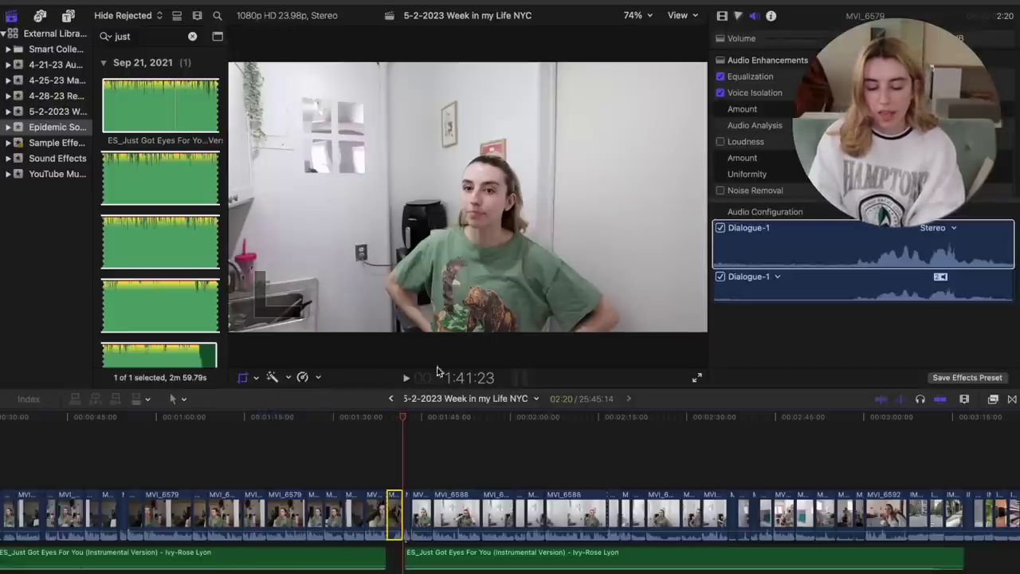
pyautogui.click(390, 507)
pyautogui.click(495, 350)
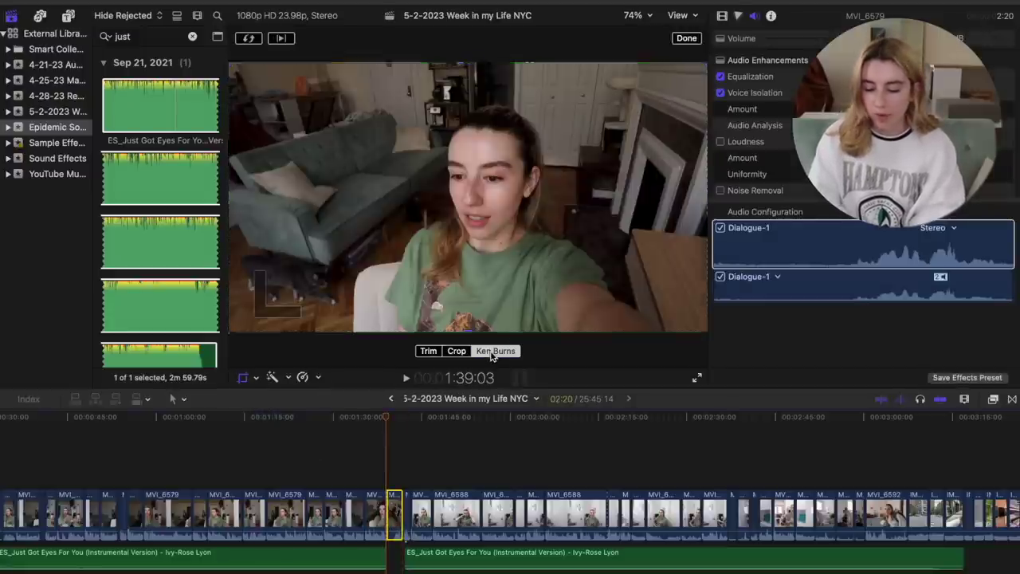
pyautogui.moveTo(250, 319); pyautogui.dragTo(421, 253)
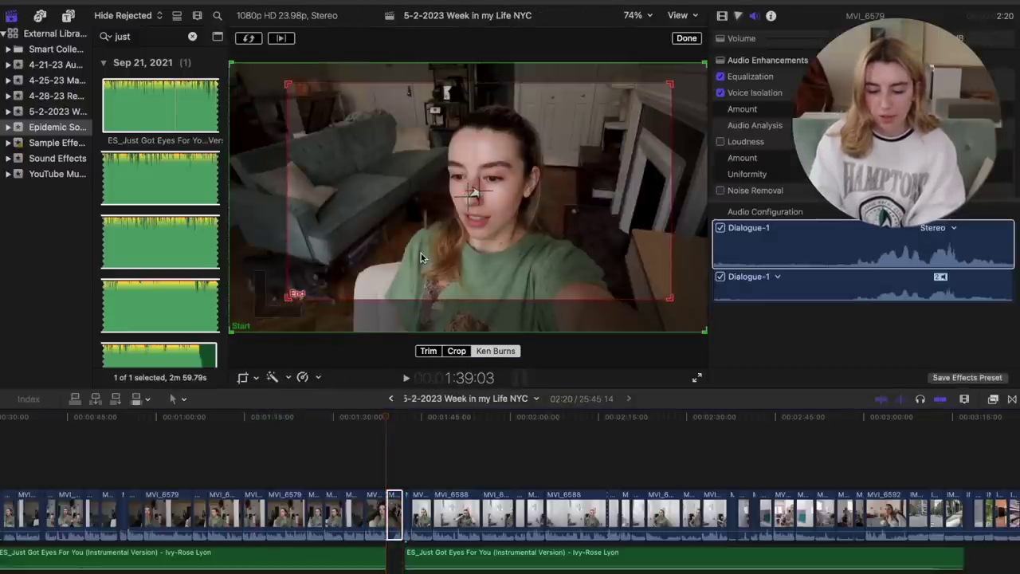
pyautogui.click(392, 523)
# Step: Play the change from MVI_6579 to the kitchen clip MVI_6588 and nudge the returning music slightly earlier
pyautogui.click(377, 443)
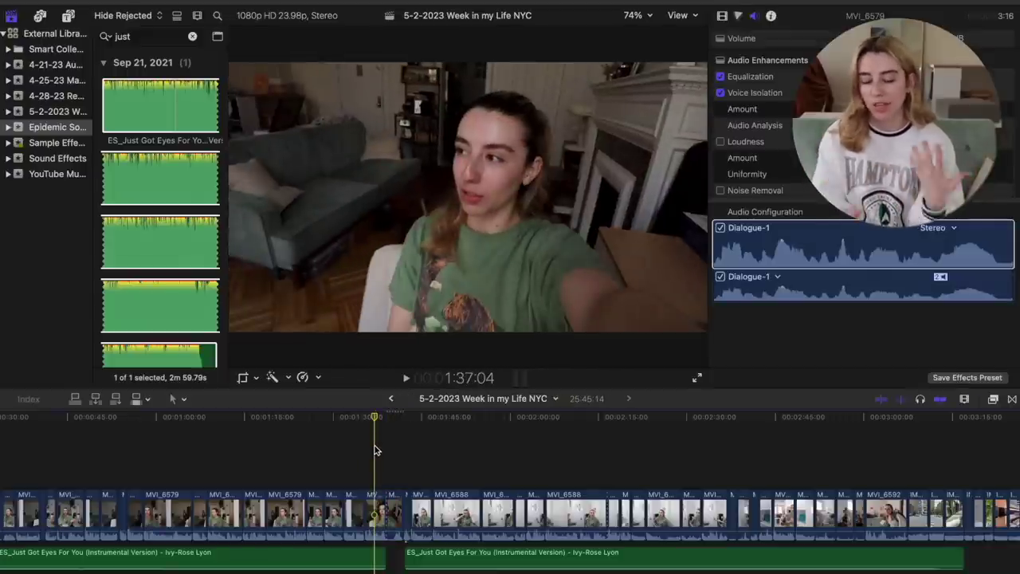
pyautogui.press('space')
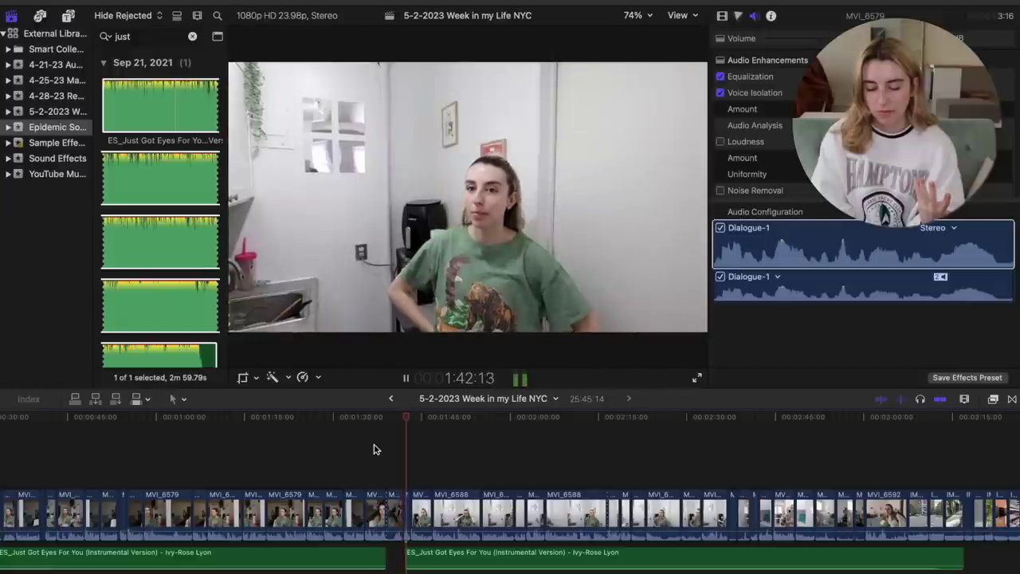
pyautogui.click(429, 556)
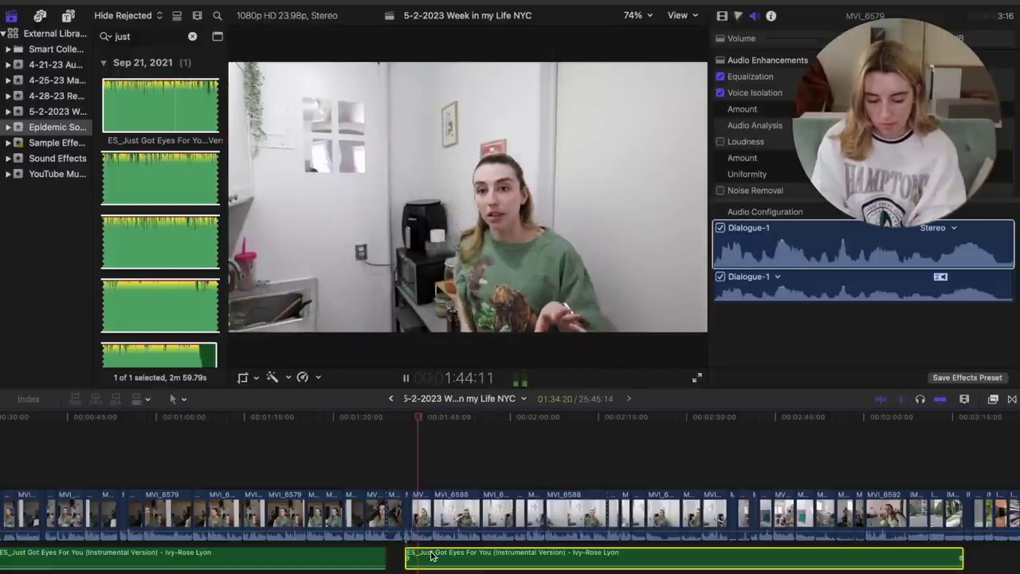
pyautogui.press('space')
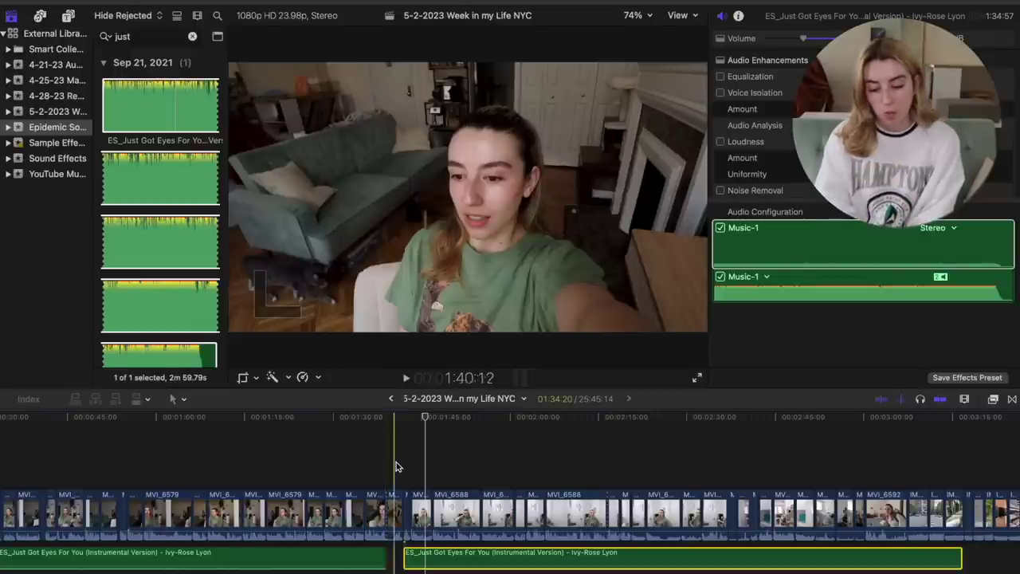
pyautogui.click(394, 476)
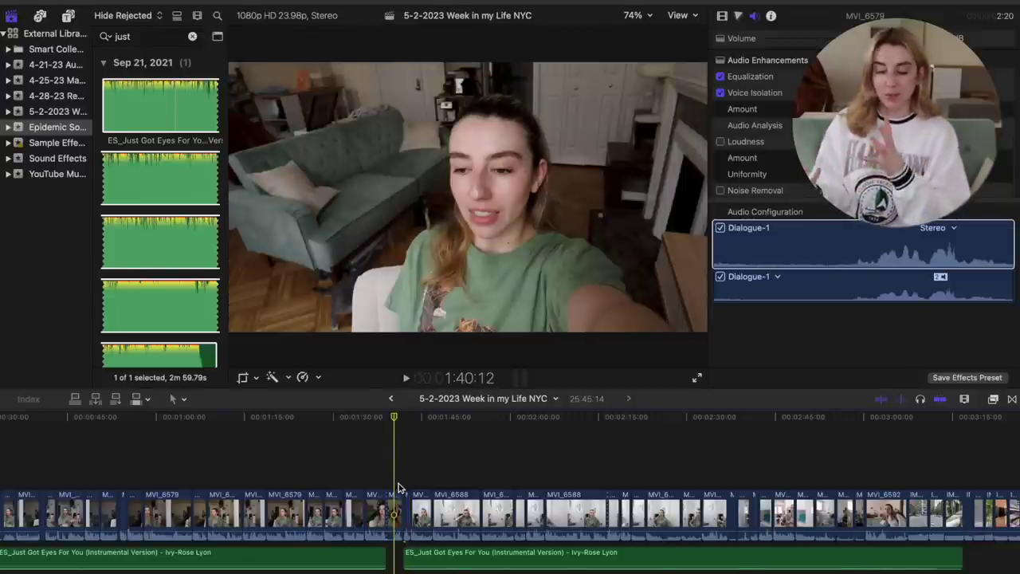
# Step: Add the Slide transition from the Movements category at the cut between MVI_6579 and the kitchen clip MVI_6588
pyautogui.click(1012, 398)
pyautogui.scroll(-2, 941, 503)
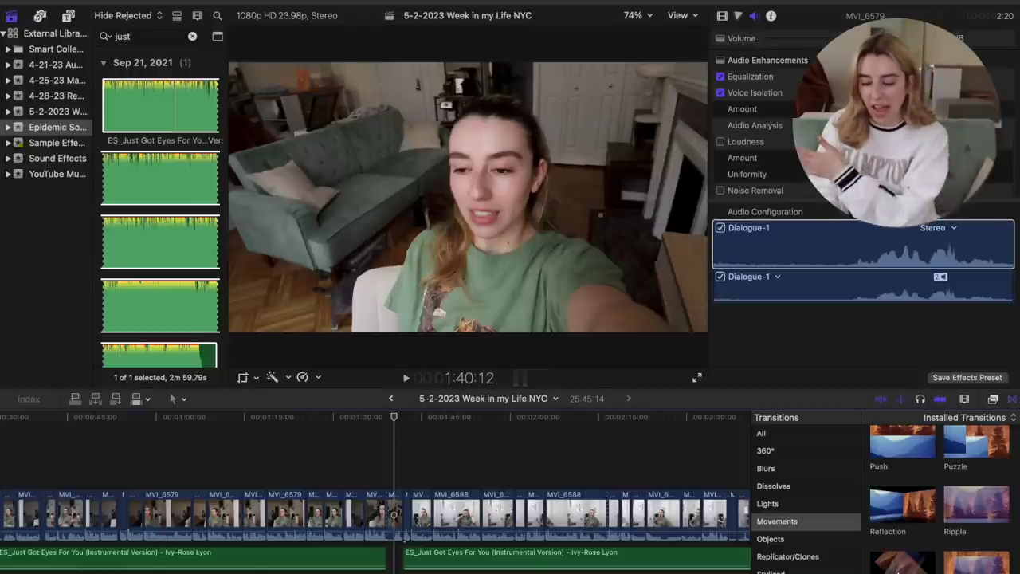
pyautogui.scroll(-4, 916, 511)
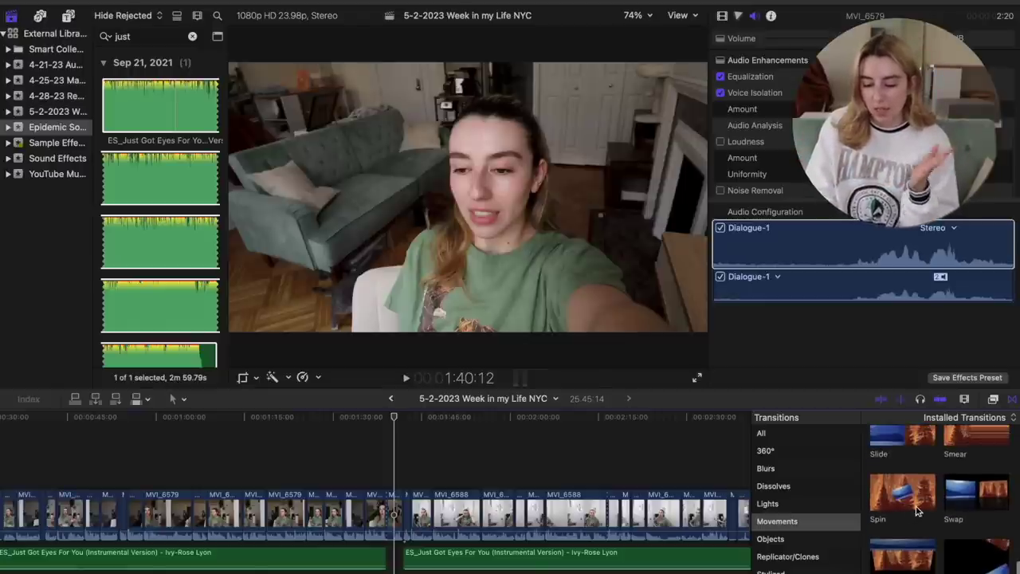
pyautogui.click(915, 437)
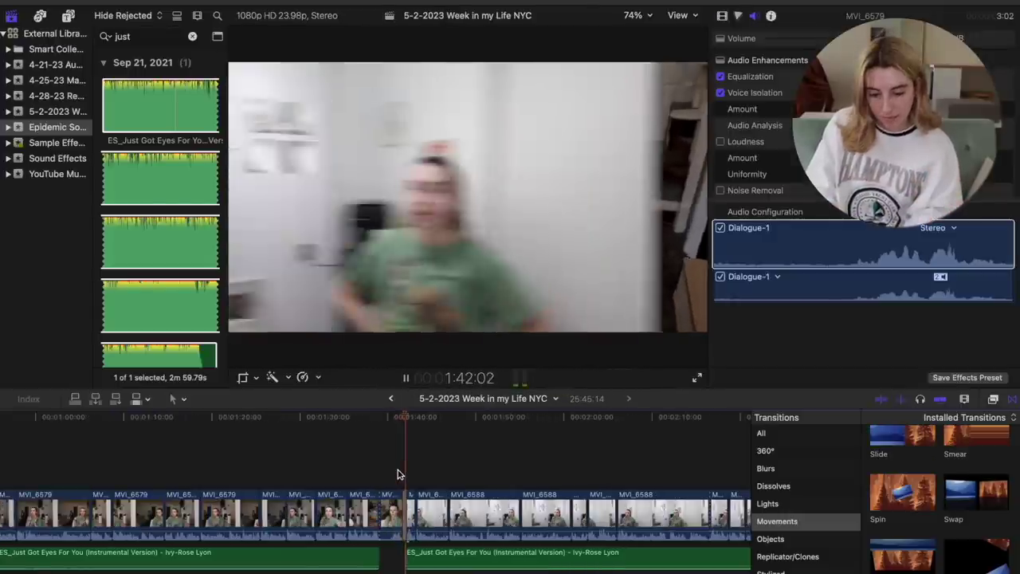
pyautogui.click(1012, 399)
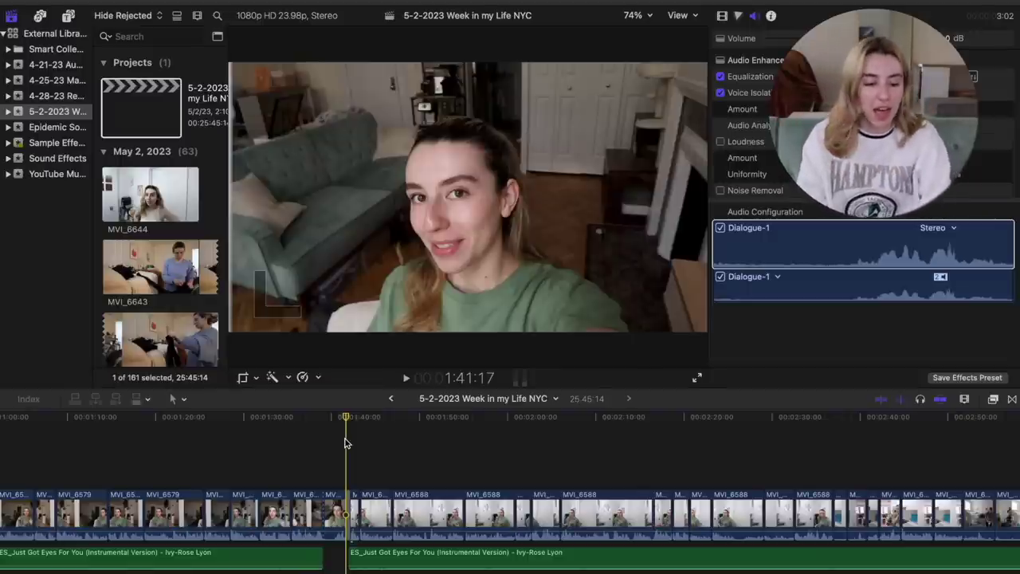
# Step: Place the sound effect ES_Whip Whoosh Swoosh 2 under the slide transition into the kitchen and play it back
pyautogui.click(48, 128)
pyautogui.click(36, 158)
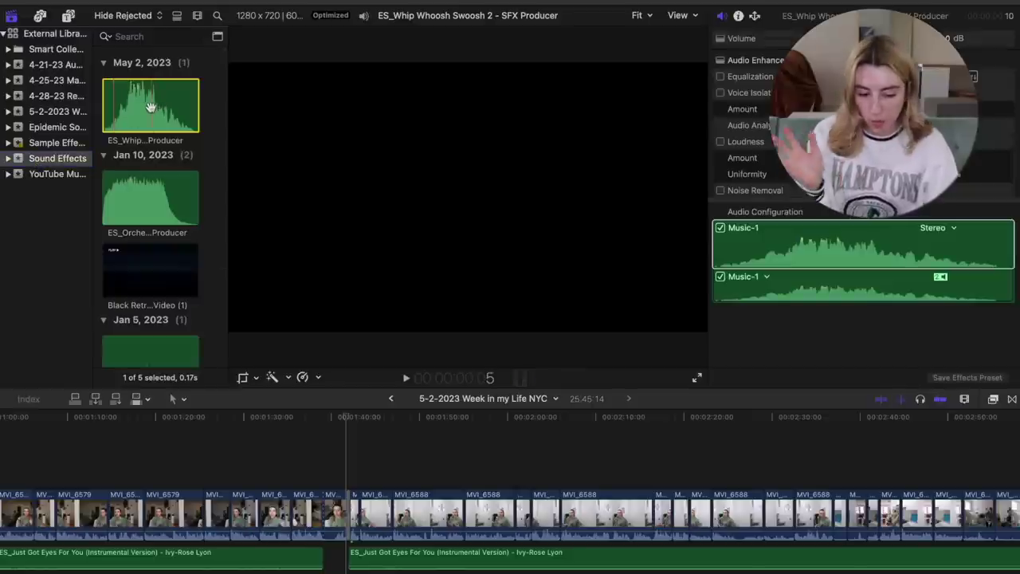
pyautogui.click(348, 417)
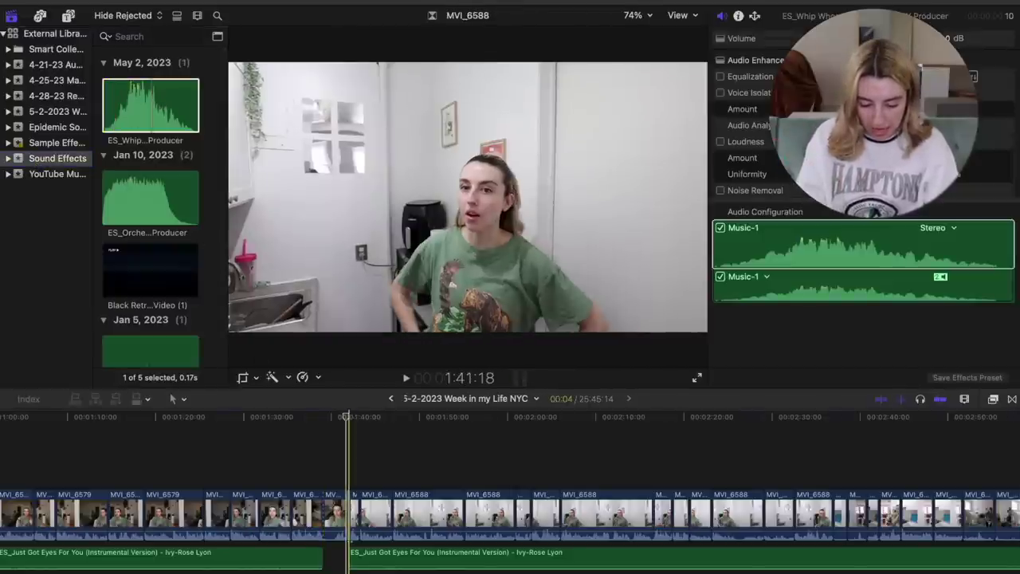
pyautogui.click(314, 498)
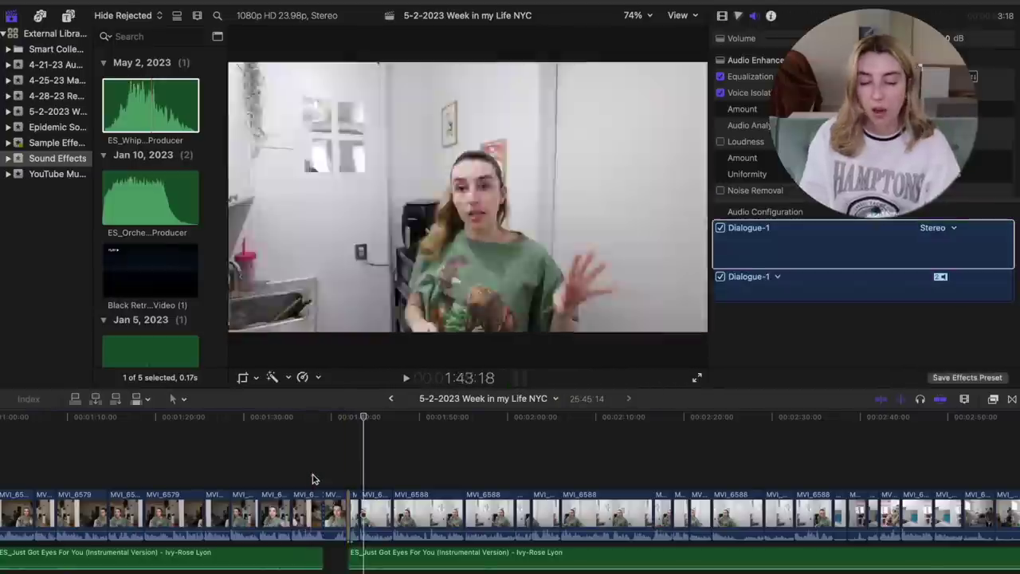
pyautogui.press('space')
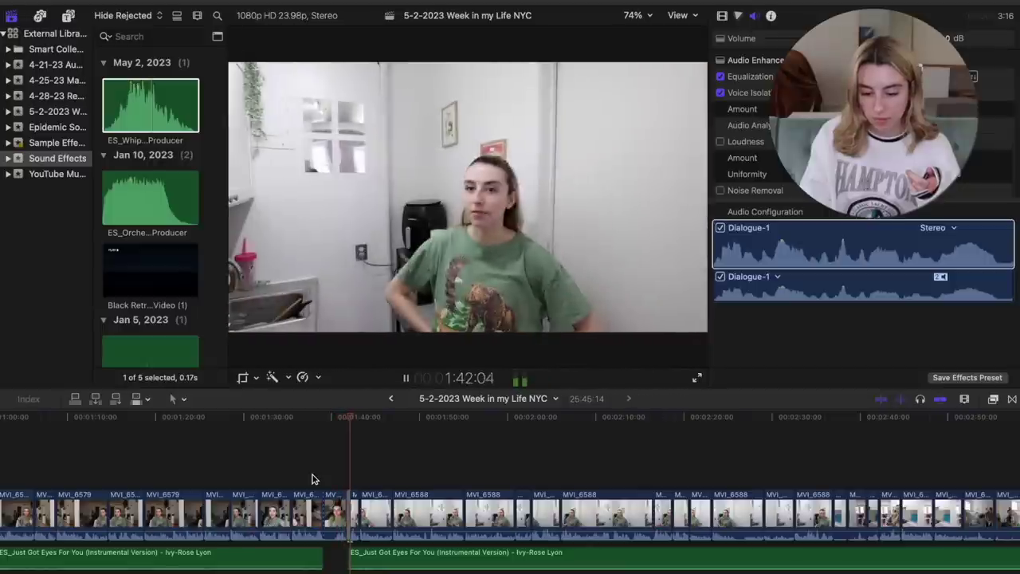
pyautogui.press('space')
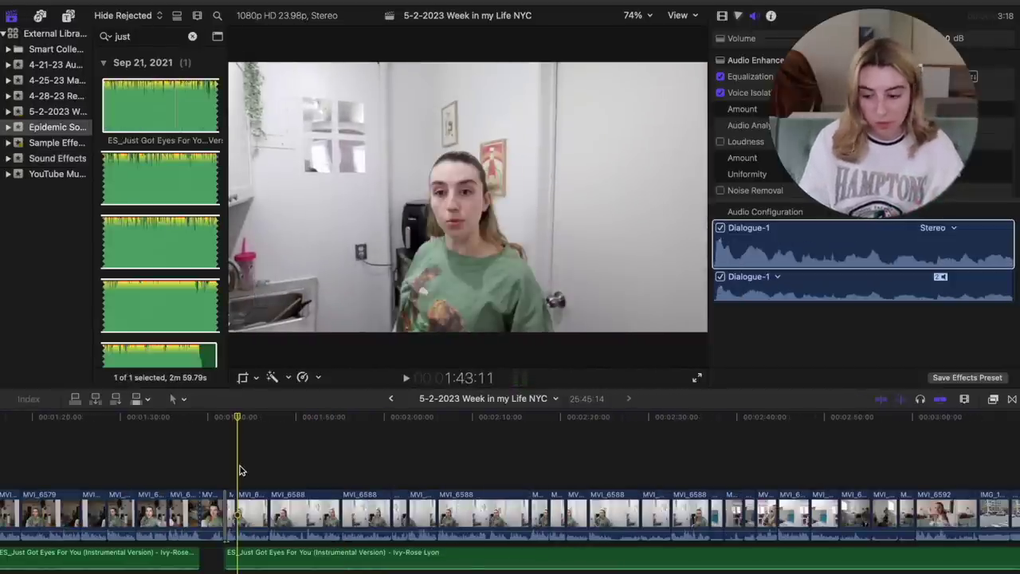
# Step: Listen through the MVI_6588 clips, cut the song at about 2:16 and leave a silent gap until about 2:19
pyautogui.press('space')
pyautogui.click(404, 450)
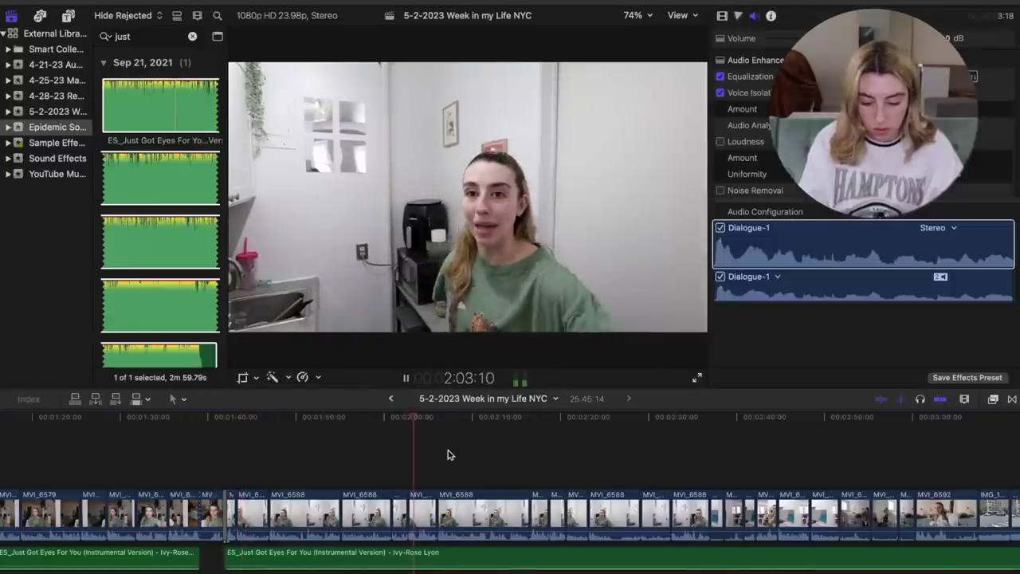
pyautogui.press('space')
pyautogui.click(529, 558)
pyautogui.press('super+b')
pyautogui.click(561, 559)
pyautogui.moveTo(560, 559); pyautogui.dragTo(571, 560)
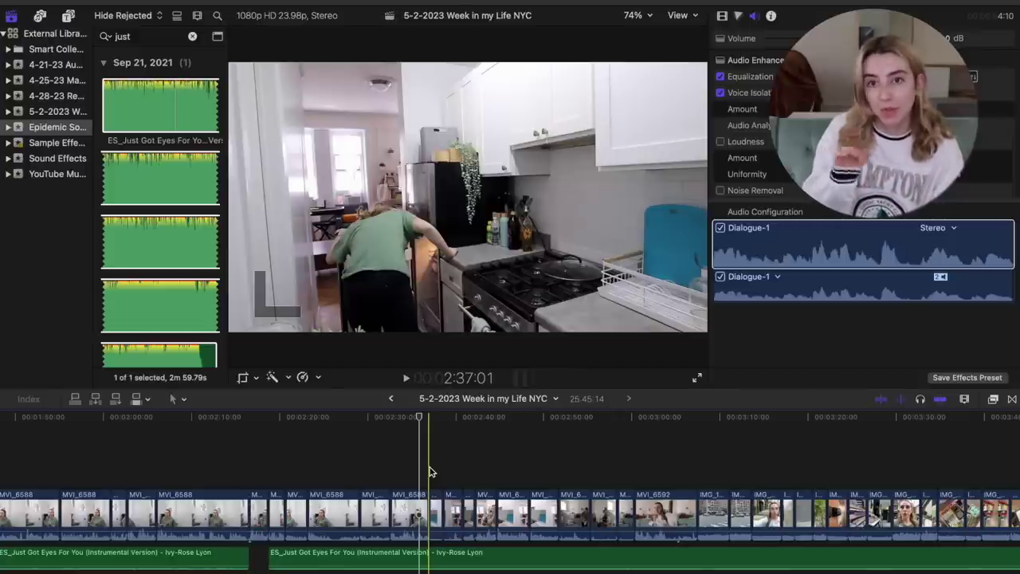
# Step: Split off the song section under the kitchen footage from about 2:37 to 2:41 and raise its volume
pyautogui.press('space')
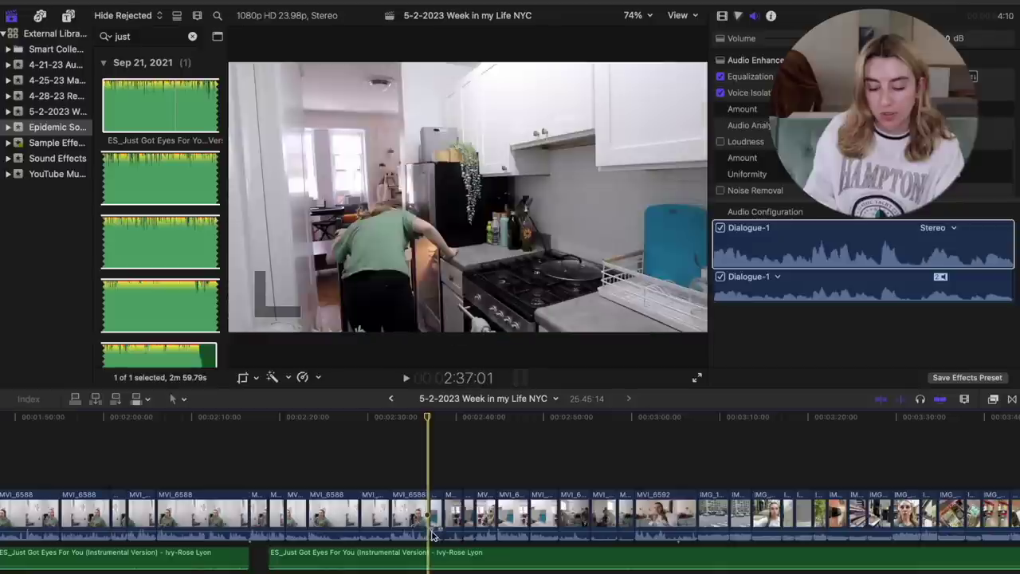
pyautogui.click(428, 558)
pyautogui.press('super+b')
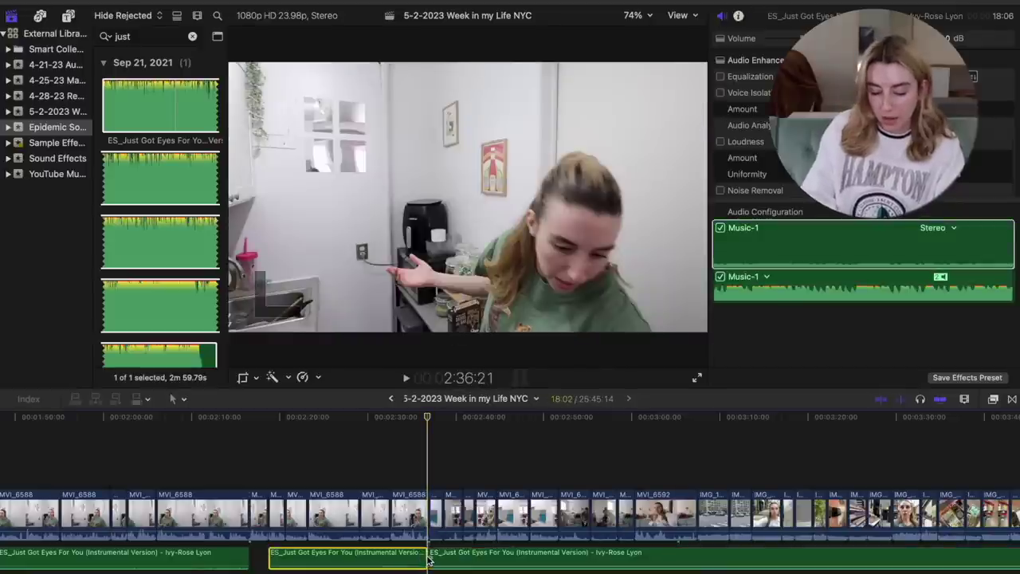
pyautogui.press('super+b')
pyautogui.click(447, 557)
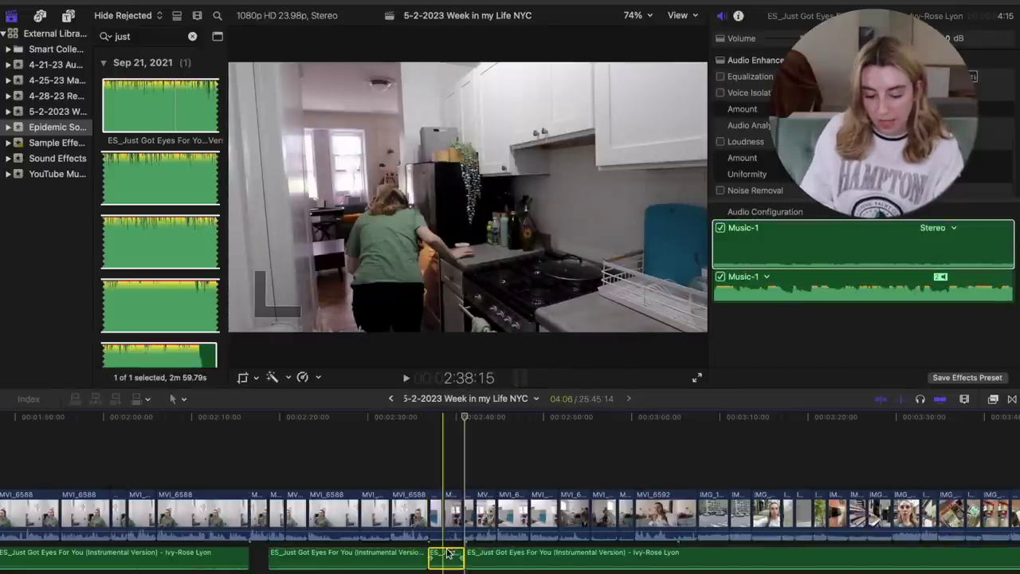
pyautogui.press('space')
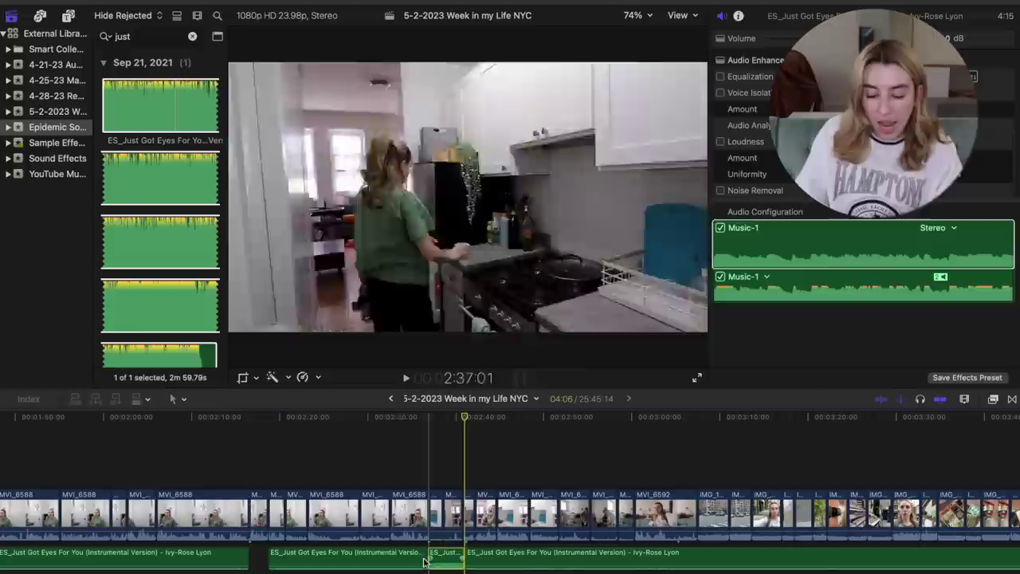
# Step: Play back the kitchen footage with the louder music section, and cut the song once more at about 2:51
pyautogui.click(420, 476)
pyautogui.press('space')
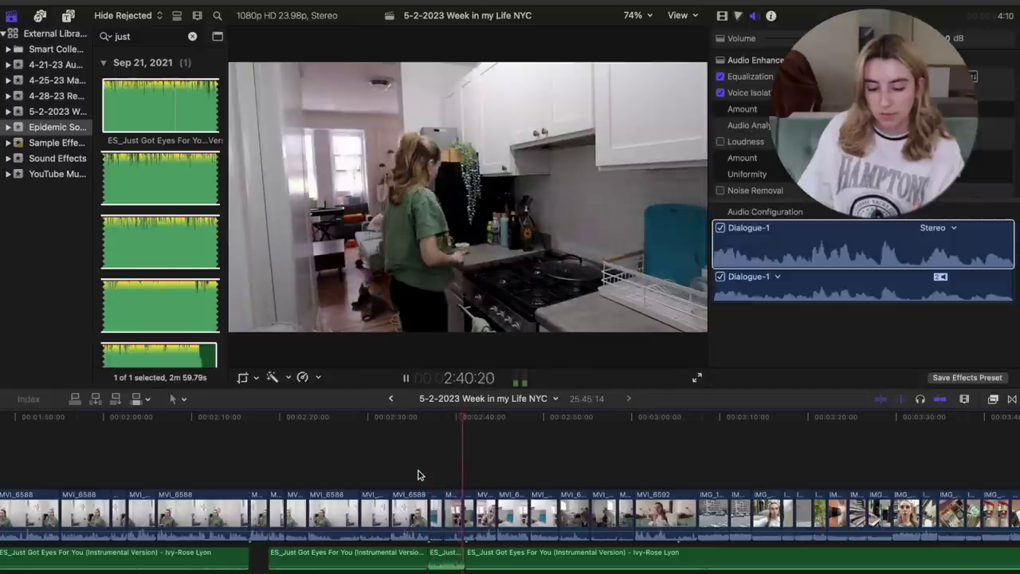
pyautogui.press('space')
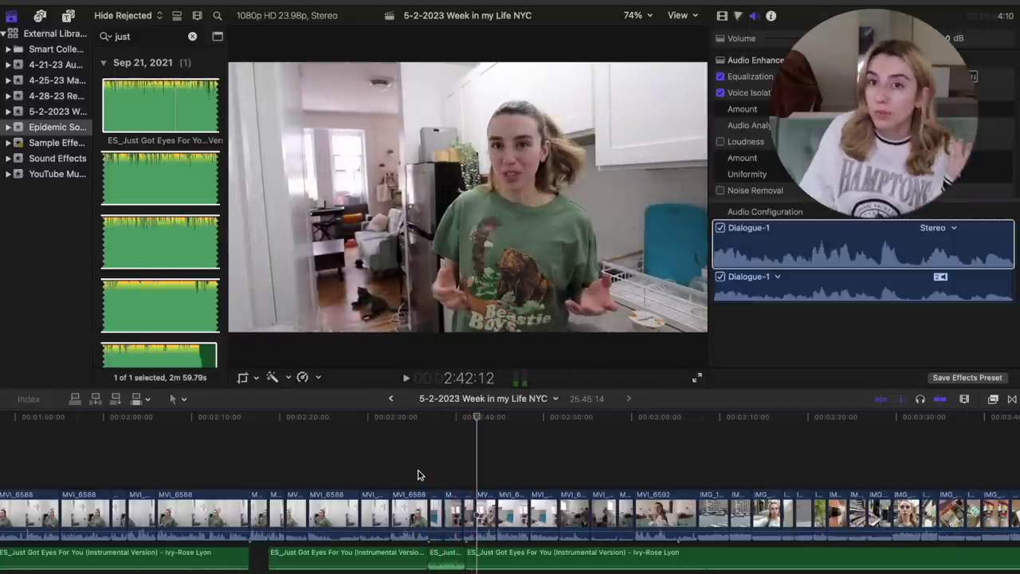
pyautogui.click(638, 488)
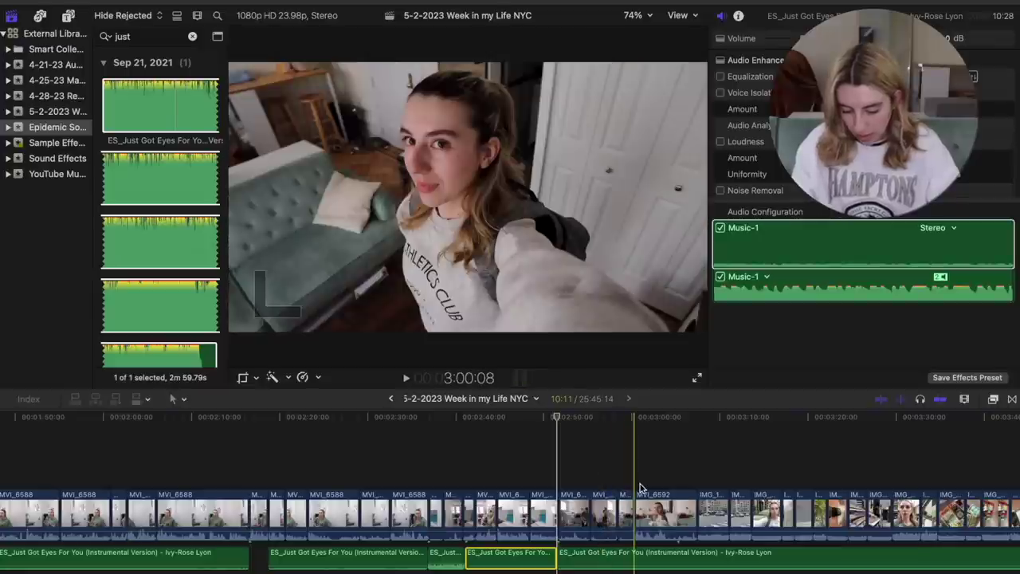
# Step: Cut the song at the start of MVI_6592, about 3:00, remove the rest of it, and play back the section from about 2:51
pyautogui.press('space')
pyautogui.press('space')
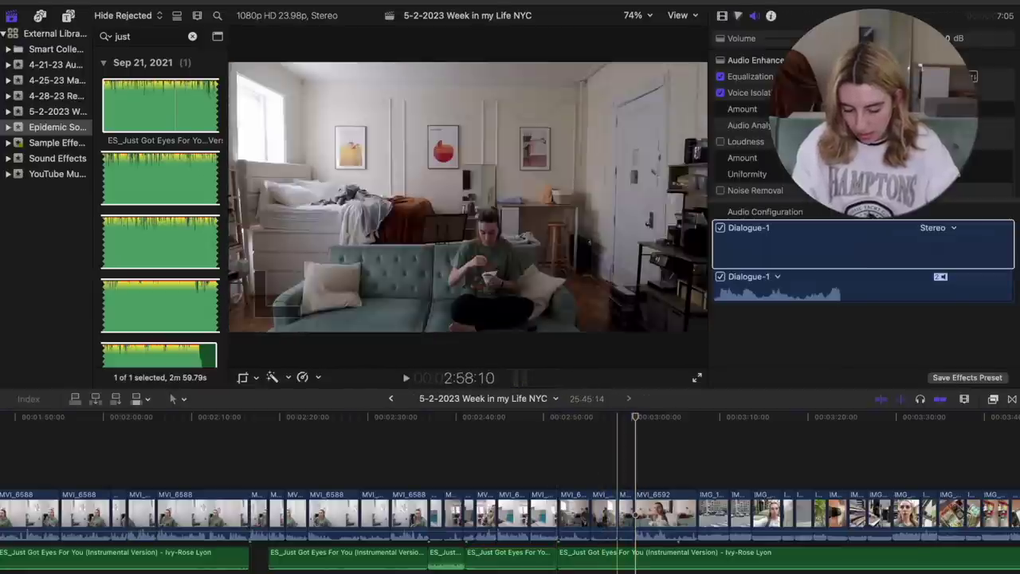
pyautogui.click(636, 558)
pyautogui.press('super+b')
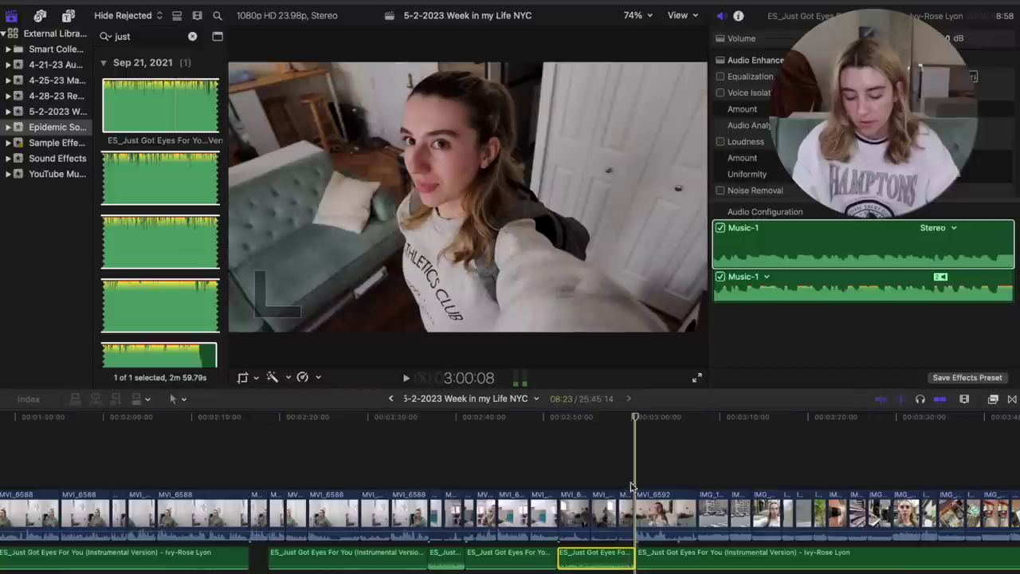
pyautogui.click(649, 546)
pyautogui.press('Delete')
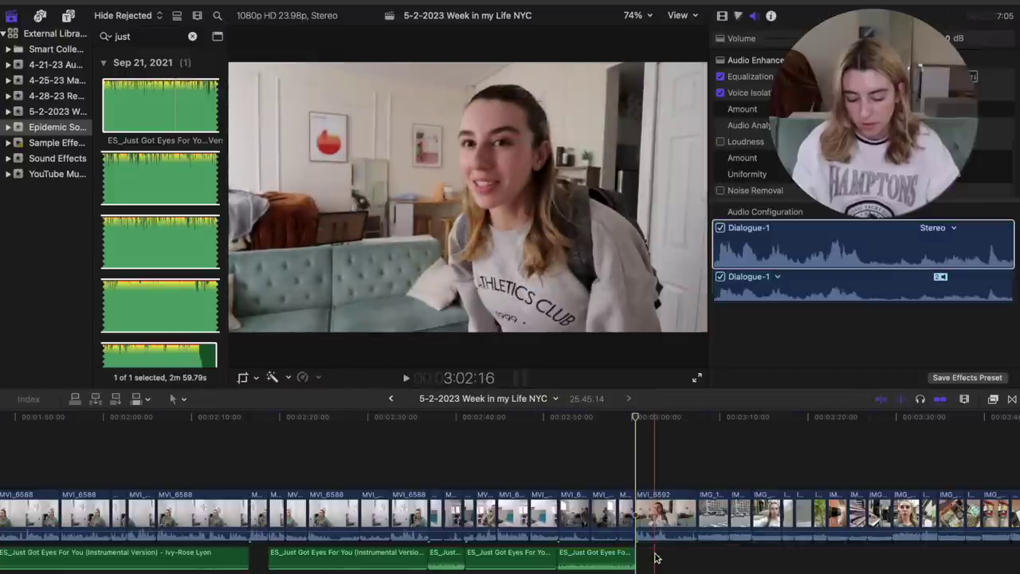
pyautogui.press('space')
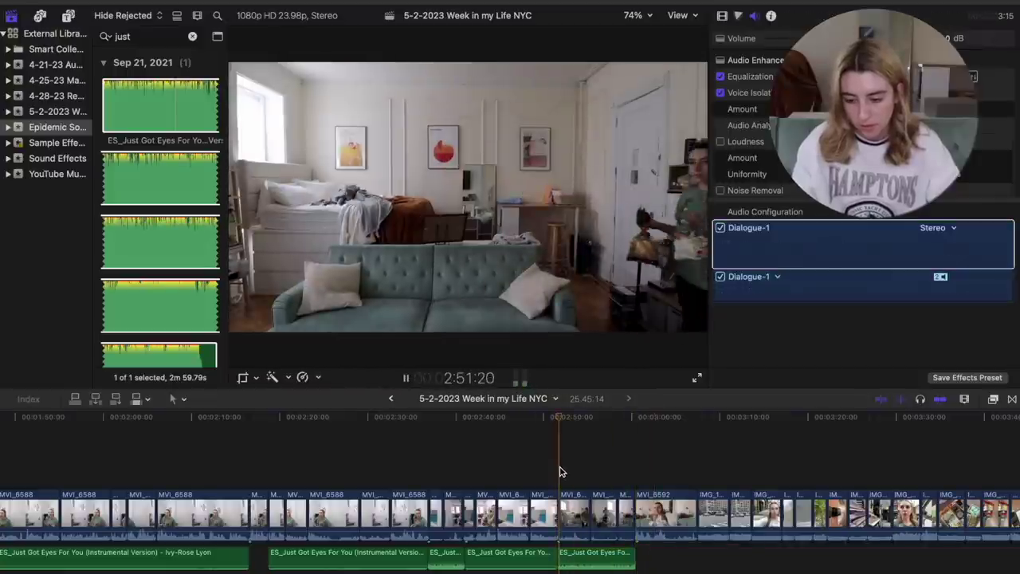
pyautogui.click(579, 562)
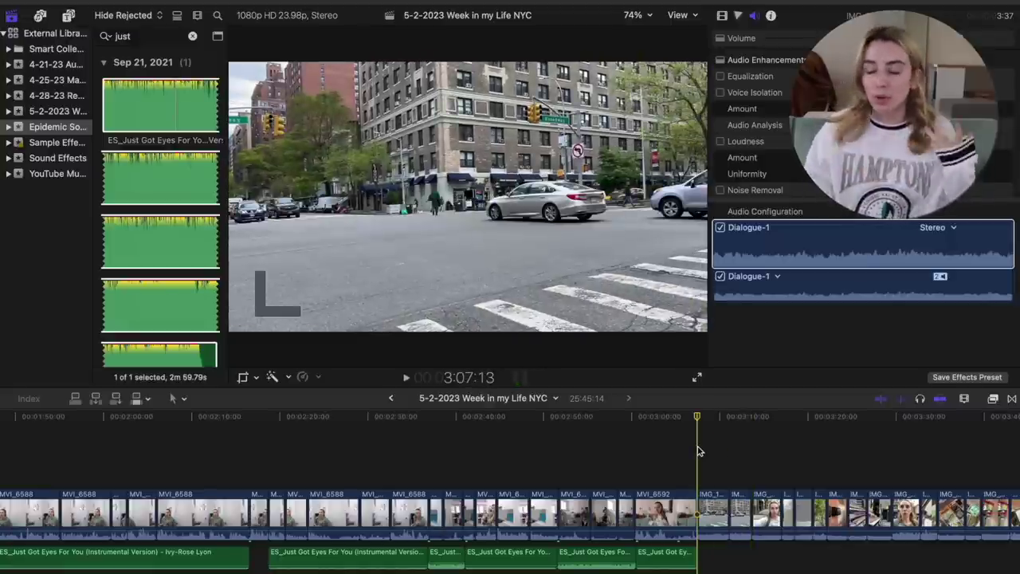
# Step: Reopen the 5-2-2023 project and paste IMG_1254's Custom LUT, Film Grain, volume, EQ and voice isolation onto street clip IMG_1579
pyautogui.hscroll(5, 697, 451)
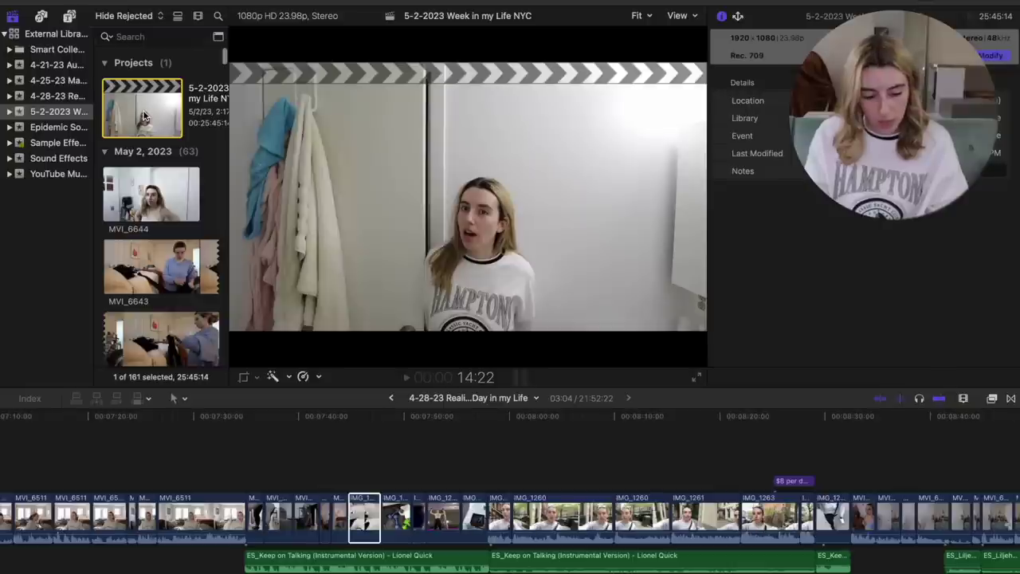
pyautogui.doubleClick(144, 111)
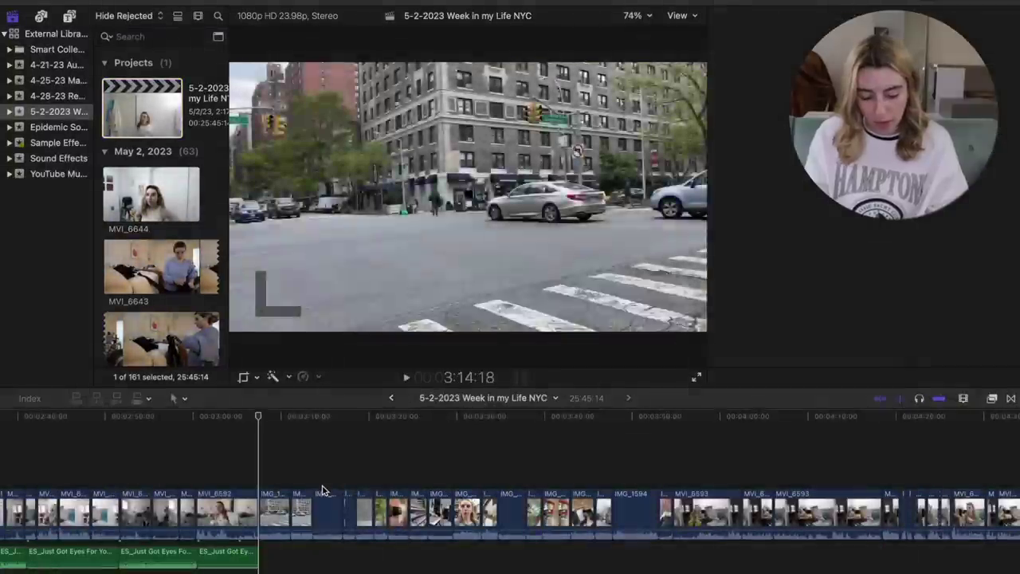
pyautogui.click(281, 510)
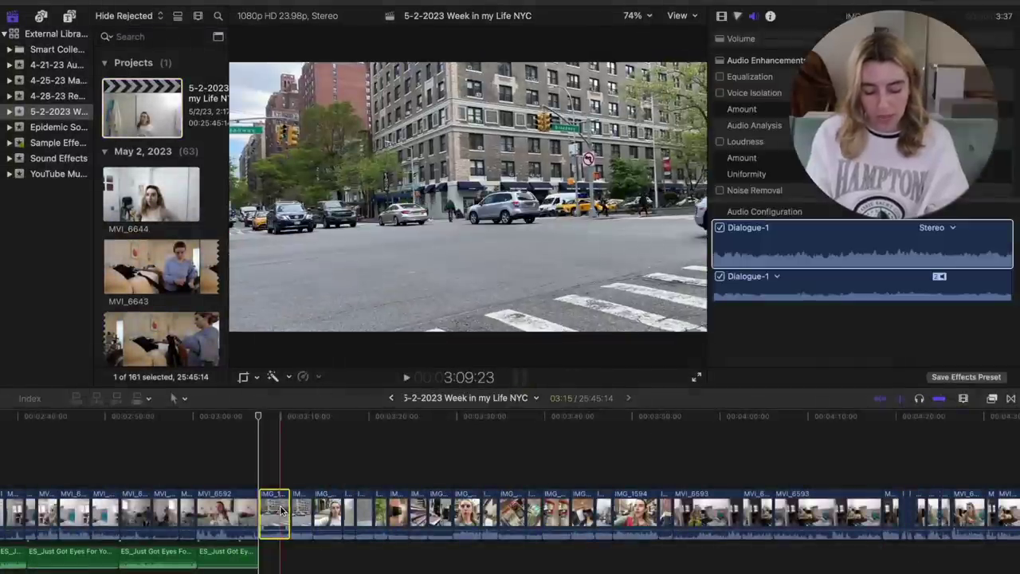
pyautogui.press('shift+super+v')
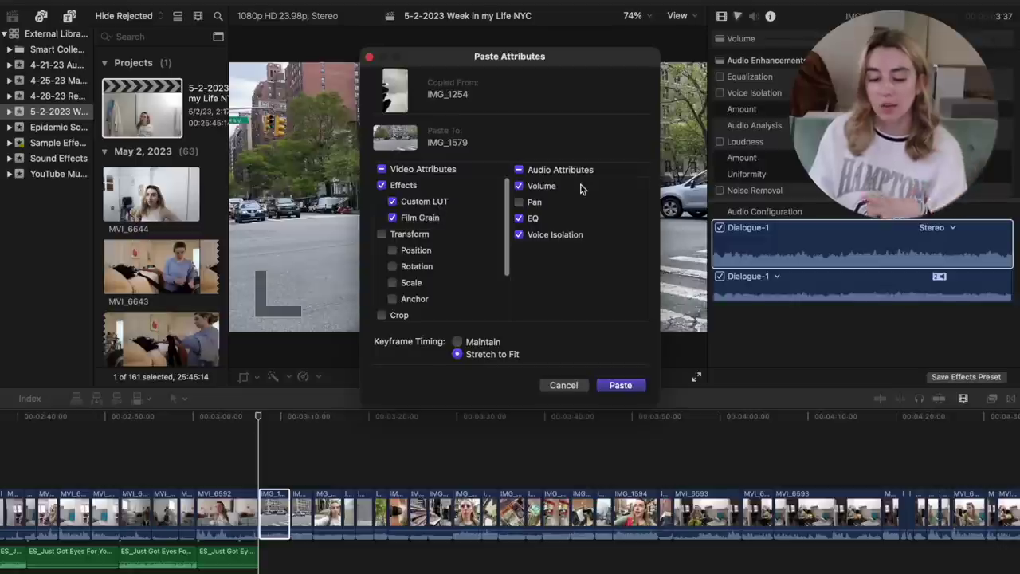
pyautogui.scroll(-5, 423, 239)
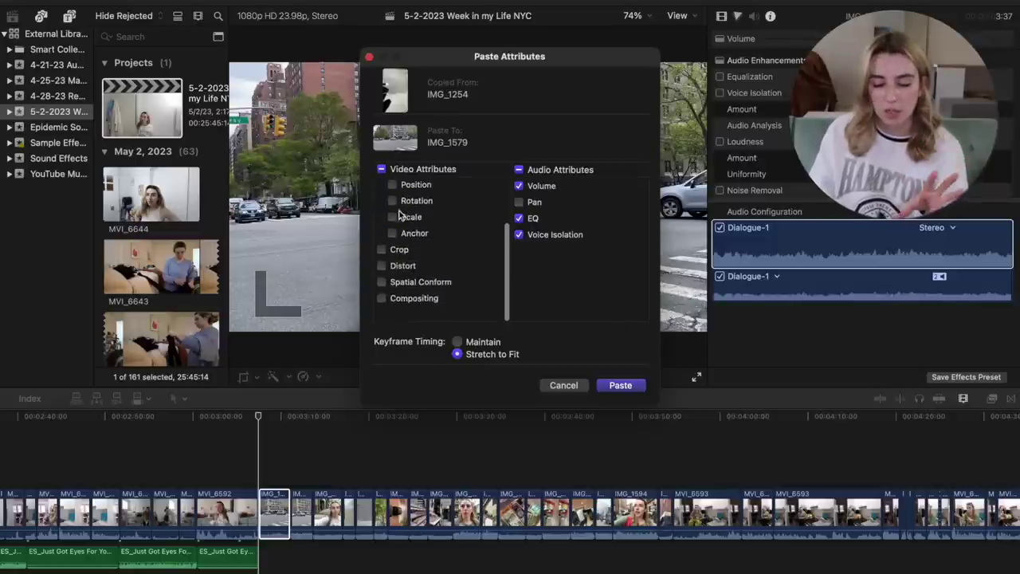
pyautogui.scroll(5, 396, 212)
pyautogui.scroll(-4, 414, 265)
pyautogui.scroll(4, 415, 263)
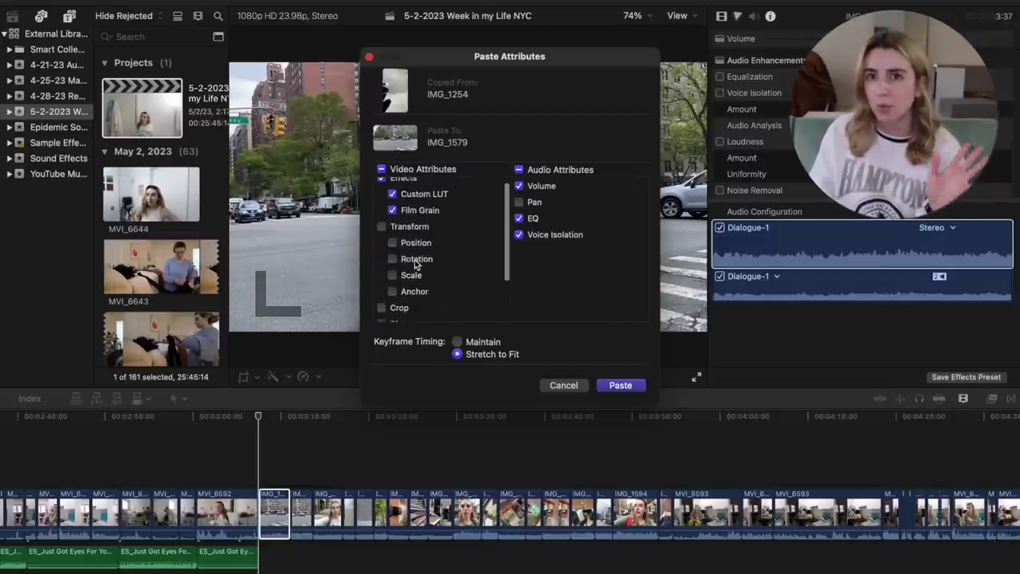
pyautogui.click(612, 385)
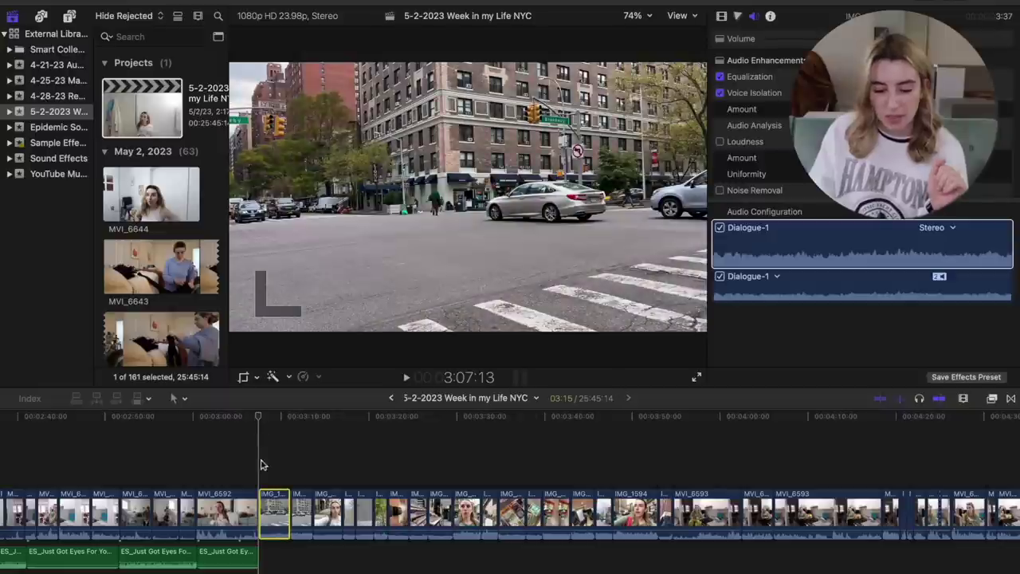
# Step: Enlarge the IMG_1579 street shot slightly with Transform and reposition it in the frame
pyautogui.click(274, 481)
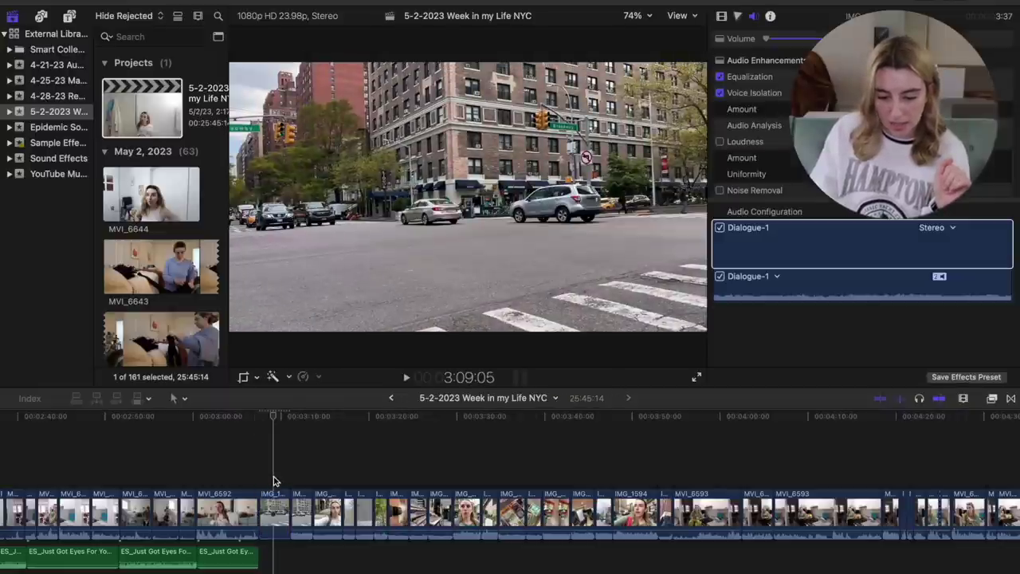
pyautogui.click(723, 17)
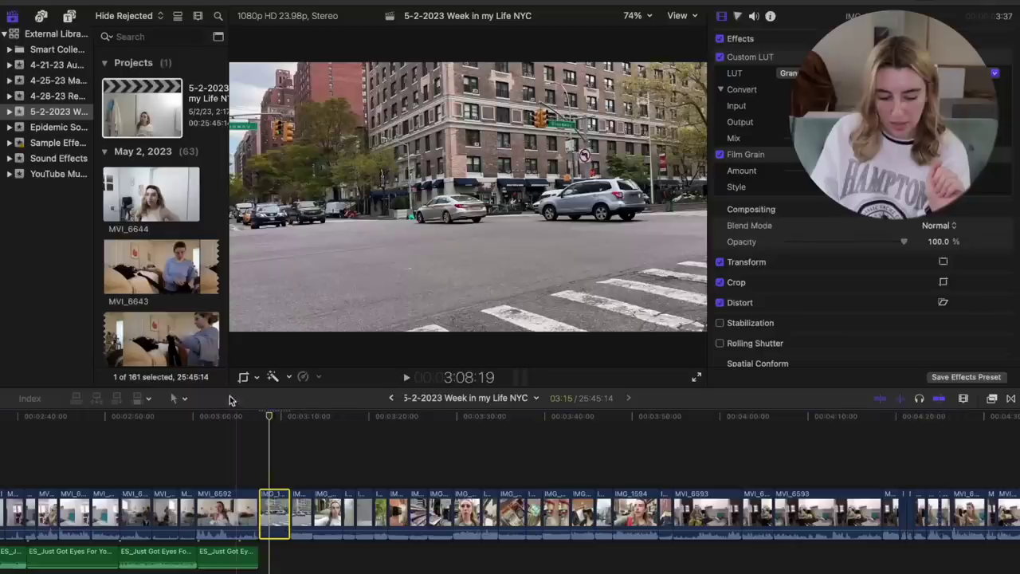
pyautogui.click(256, 377)
pyautogui.click(300, 396)
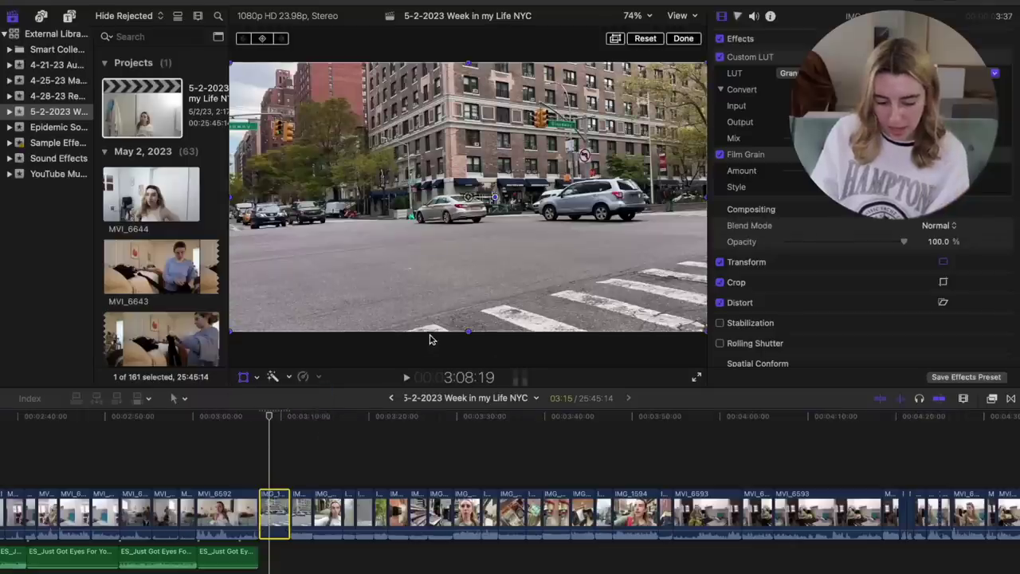
pyautogui.moveTo(228, 335); pyautogui.dragTo(204, 341)
pyautogui.moveTo(450, 273); pyautogui.dragTo(482, 282)
# Step: Copy IMG_1579's attributes and paste them onto the B-roll clips that follow it, up to about 3:29
pyautogui.press('super+c')
pyautogui.moveTo(295, 478); pyautogui.dragTo(435, 517)
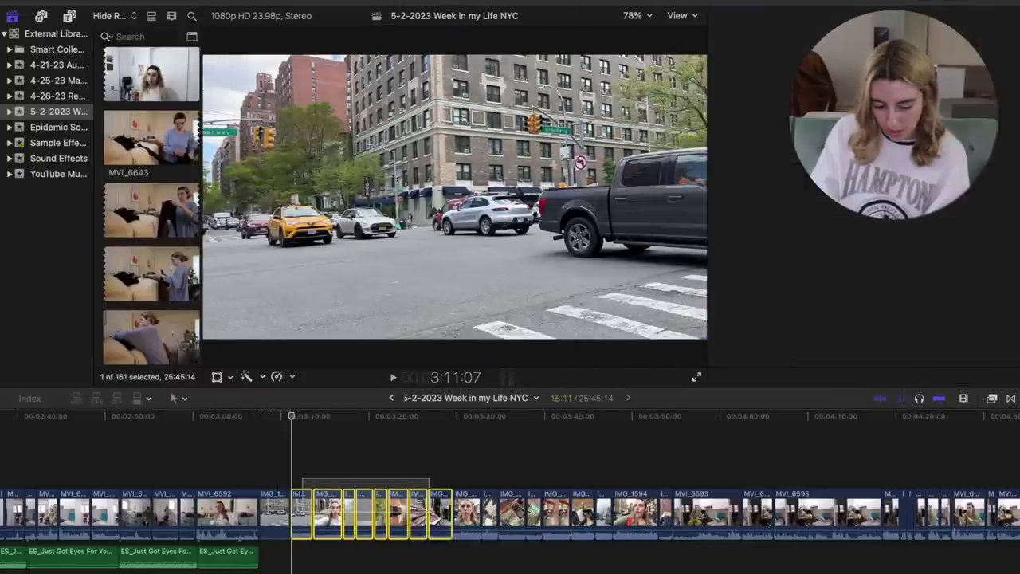
pyautogui.press('shift+super+v')
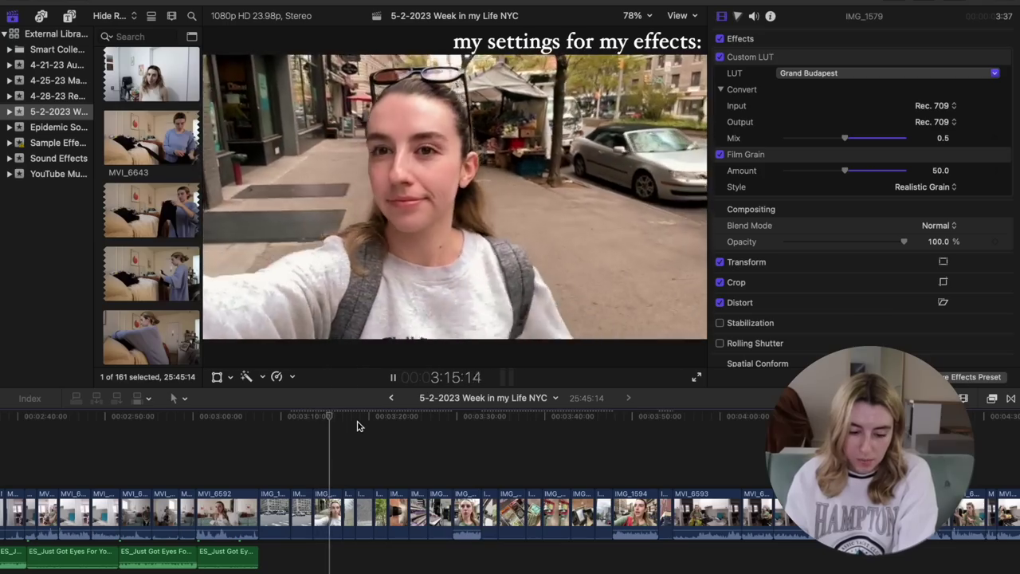
# Step: Set the Custom LUT mix to 0.3 on the B-roll clip at about 3:23
pyautogui.click(398, 416)
pyautogui.click(398, 510)
pyautogui.click(943, 138)
pyautogui.write('.3')
pyautogui.press('Return')
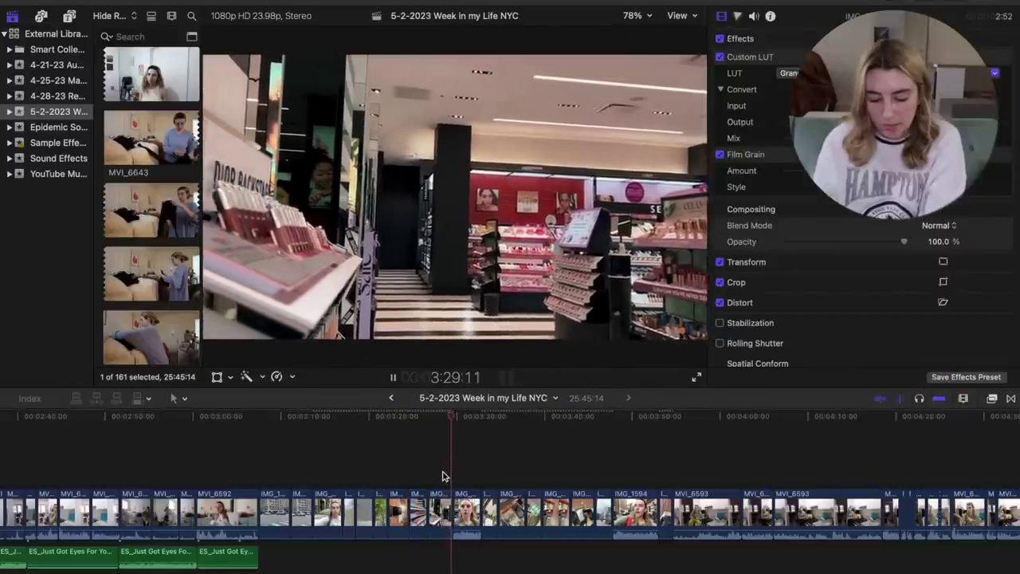
# Step: Try to paste IMG_1579's effects, transform and audio attributes onto the talking clip IMG_1587
pyautogui.click(465, 515)
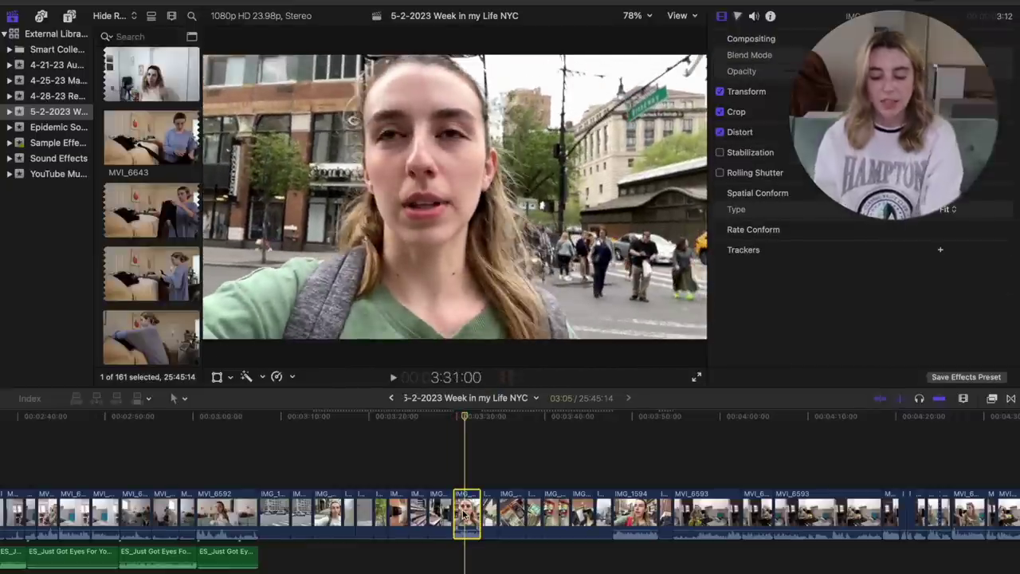
pyautogui.press('shift+super+v')
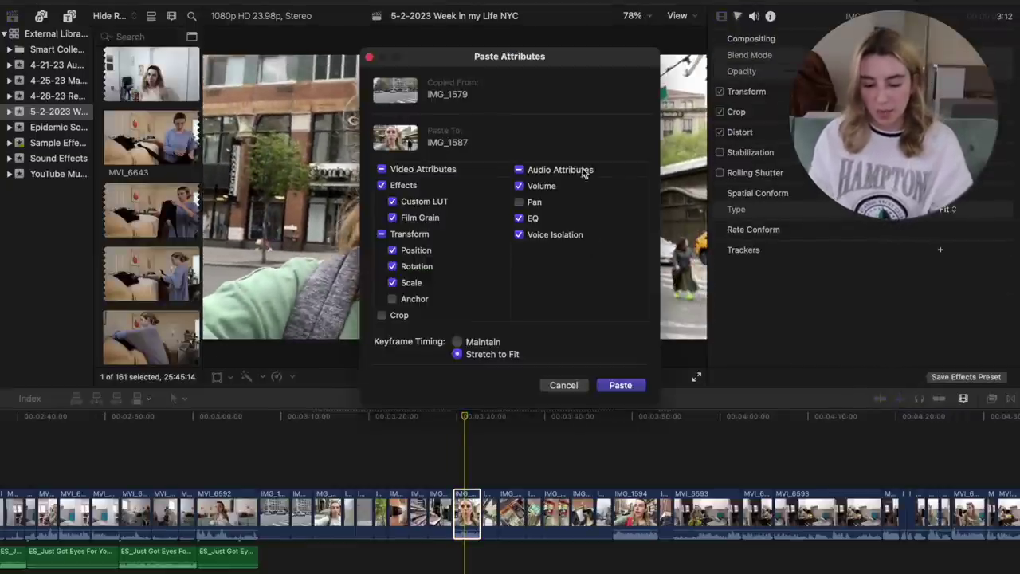
pyautogui.click(620, 385)
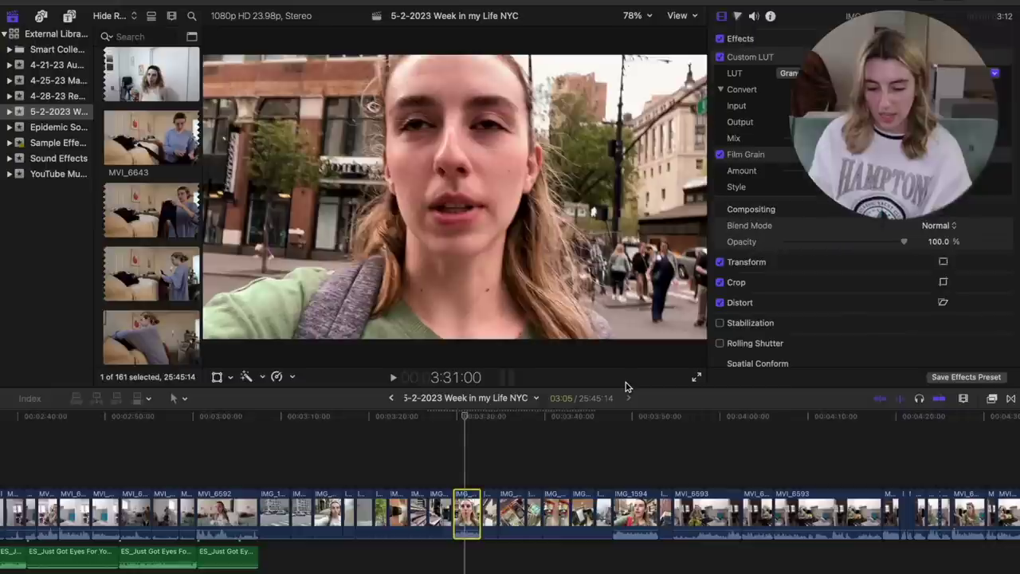
# Step: Adjust the Voice Isolation of talking clip IMG_1587 and play back the footage from about 3:29
pyautogui.click(458, 463)
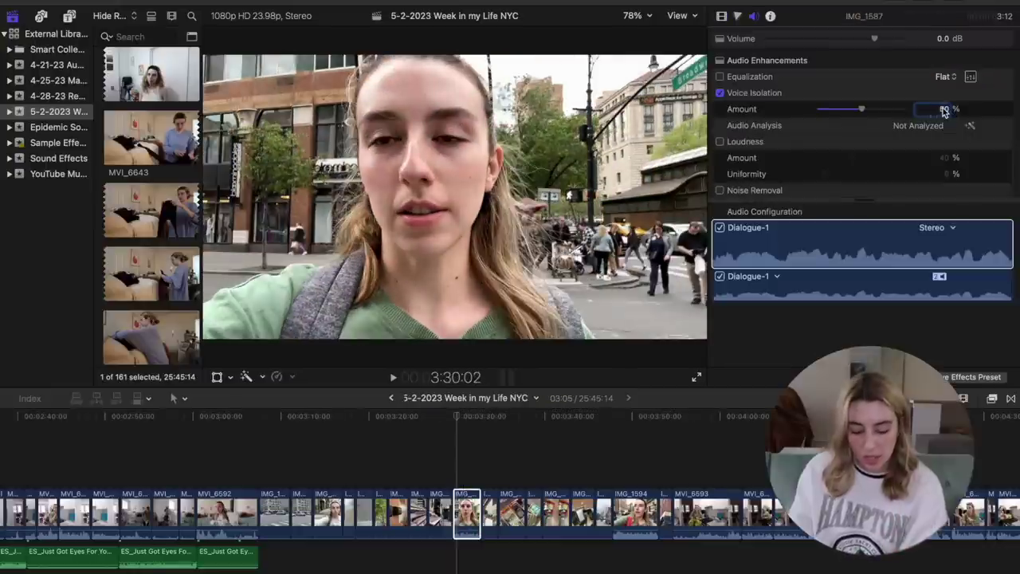
pyautogui.click(448, 477)
pyautogui.press('space')
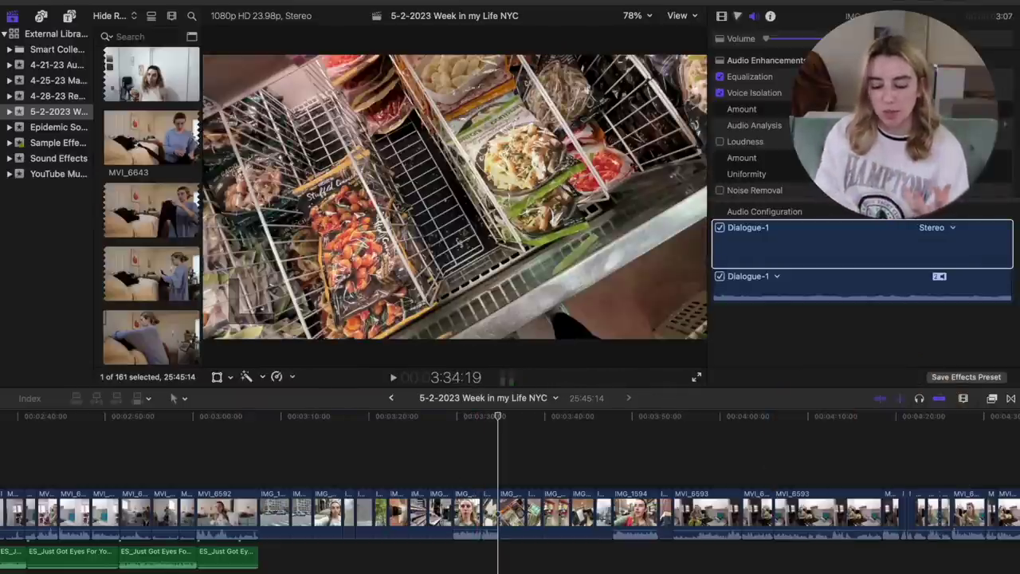
# Step: Go back to the Epidemic Sound music and extend the song section under MVI_6592 to about 4:13
pyautogui.click(655, 420)
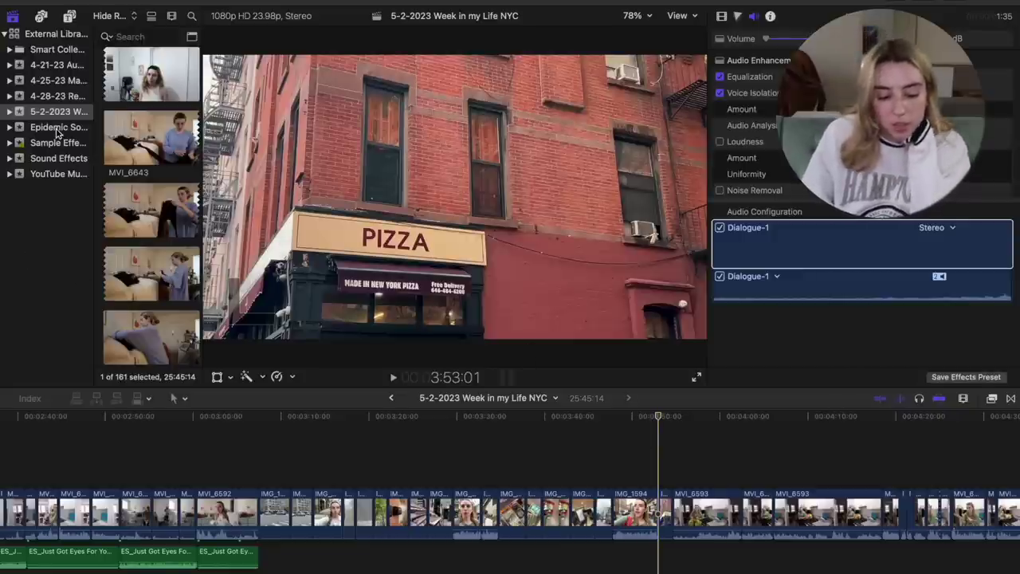
pyautogui.click(58, 130)
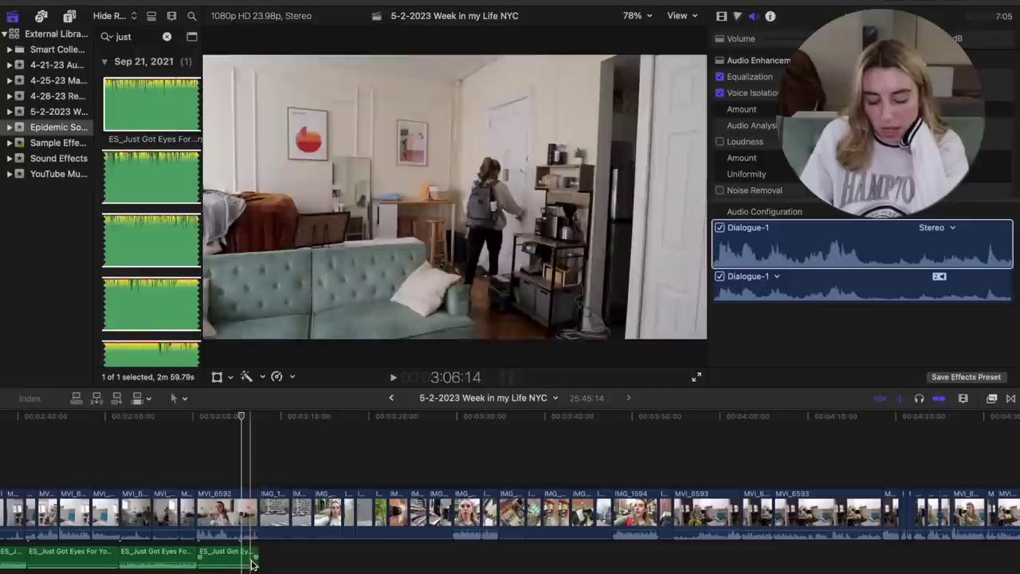
pyautogui.moveTo(257, 558); pyautogui.dragTo(923, 557)
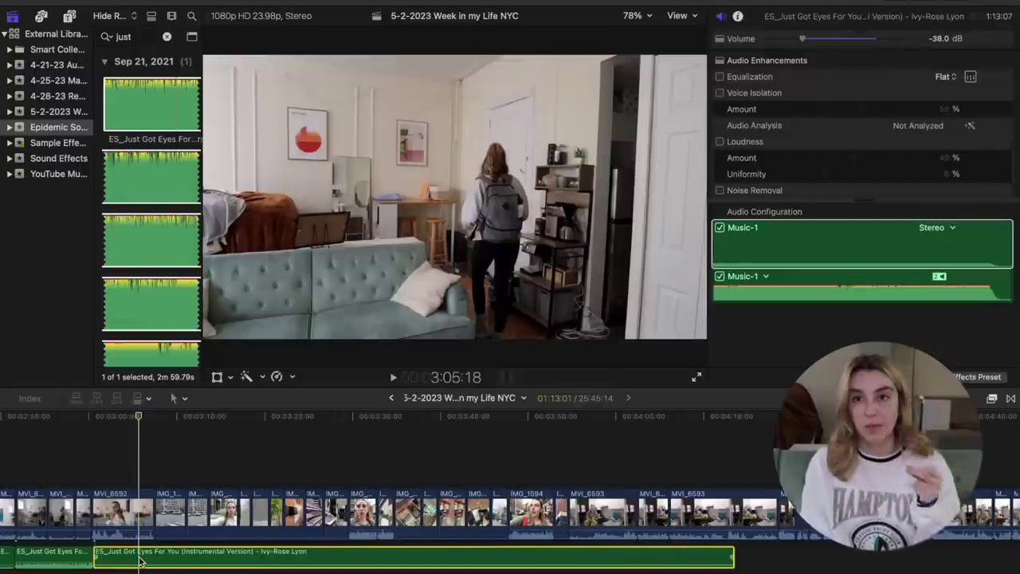
# Step: Cut the song at about 3:05, near the end of MVI_6592, and set the following section's volume to -10 dB
pyautogui.press('super+b')
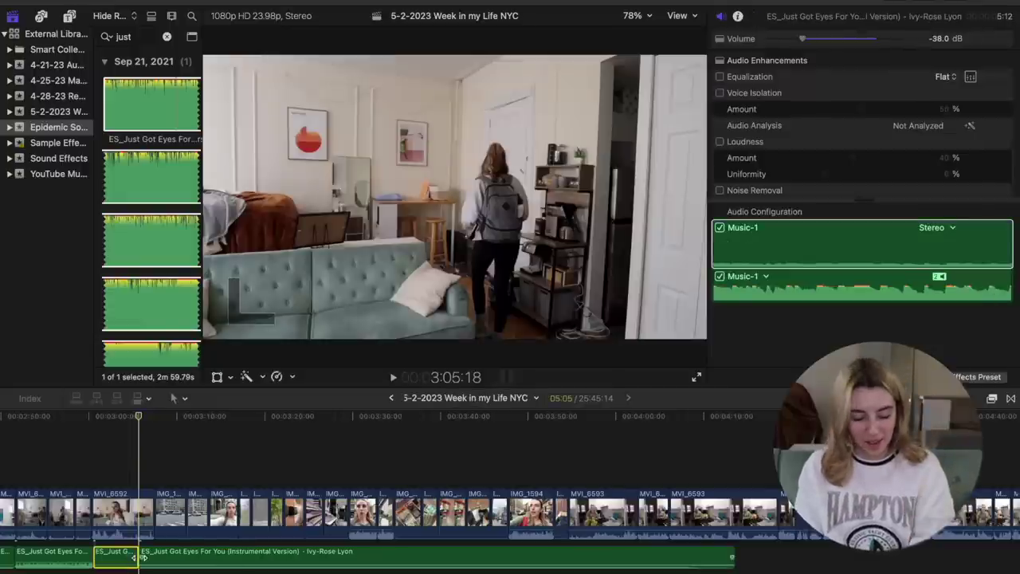
pyautogui.click(171, 557)
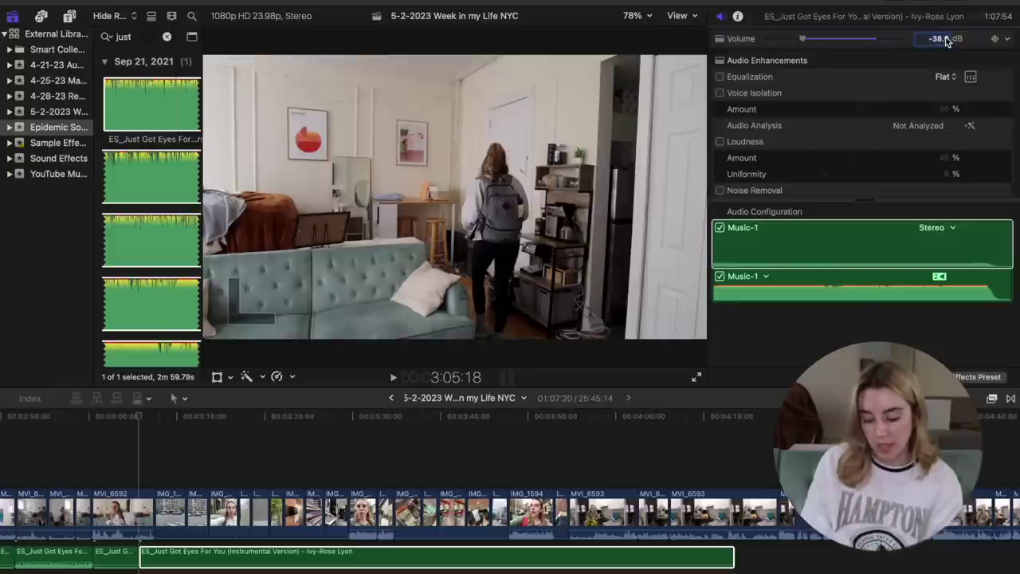
pyautogui.press('Return')
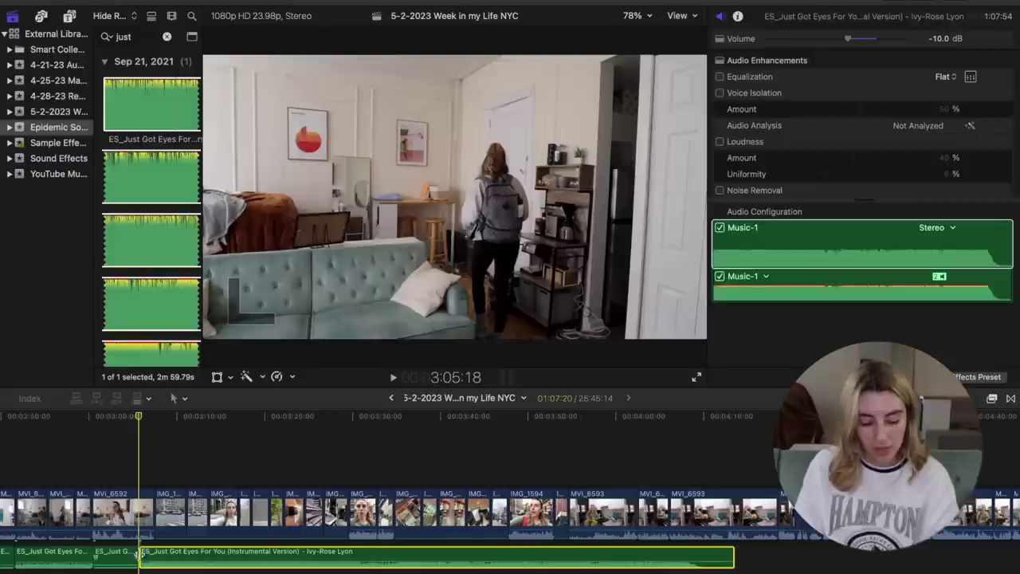
pyautogui.moveTo(142, 557); pyautogui.dragTo(141, 557)
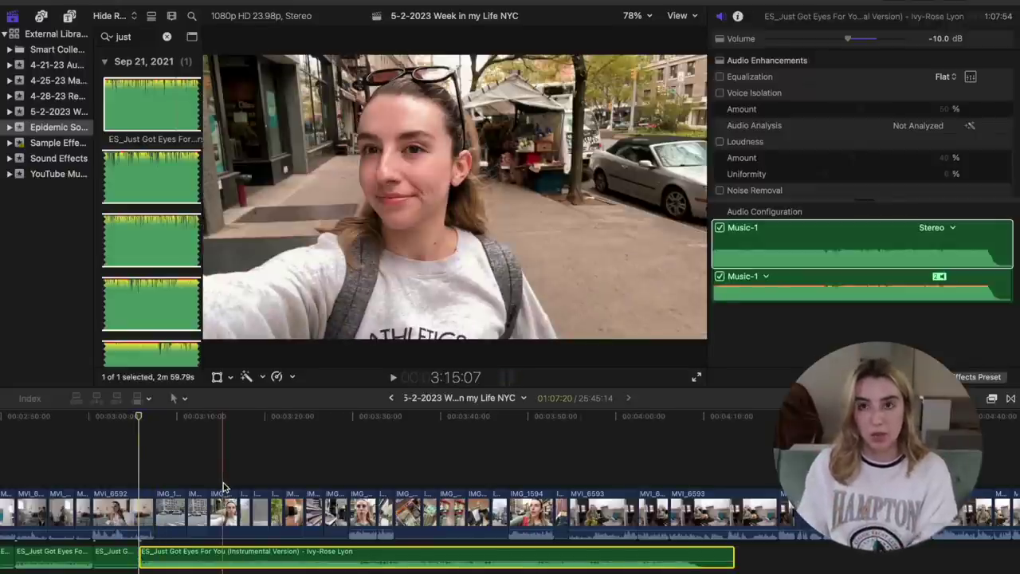
# Step: Play back the change into the street footage from about 3:00 and fine-tune the song's edit at about 3:05
pyautogui.click(89, 473)
pyautogui.press('space')
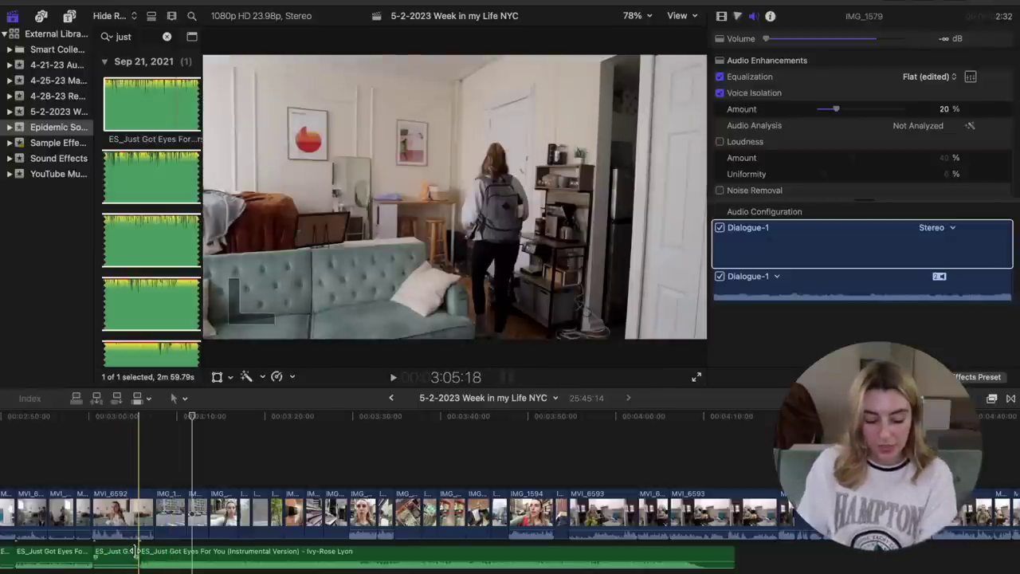
pyautogui.moveTo(138, 551)
pyautogui.mouseDown()
pyautogui.moveTo(154, 558)
pyautogui.moveTo(146, 557)
pyautogui.mouseUp()
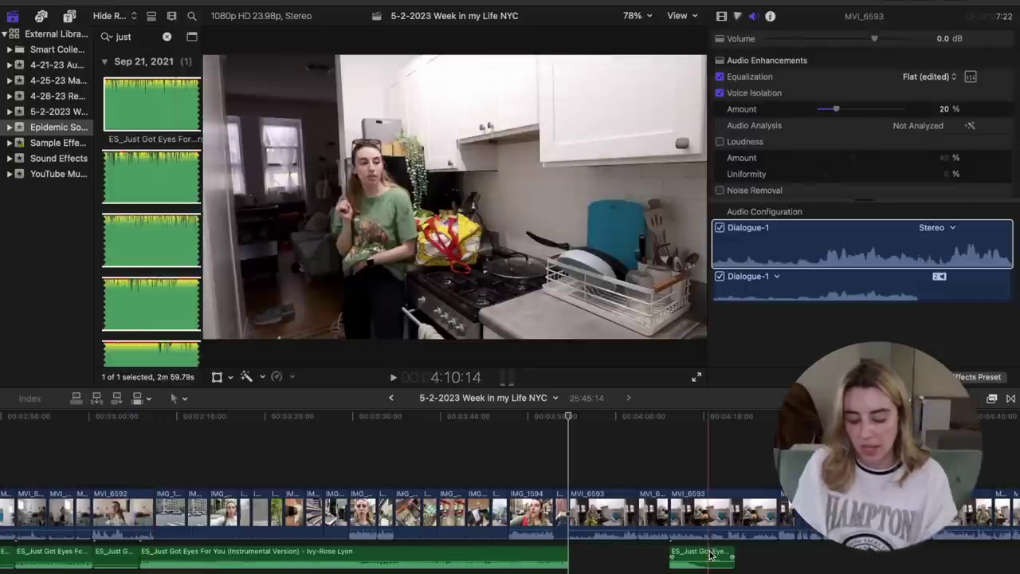
# Step: Move the leftover song section to the start of MVI_6593 at about 3:55 and set its volume to -30 dB
pyautogui.moveTo(712, 557); pyautogui.dragTo(608, 556)
pyautogui.click(945, 39)
pyautogui.write('-30')
pyautogui.press('Return')
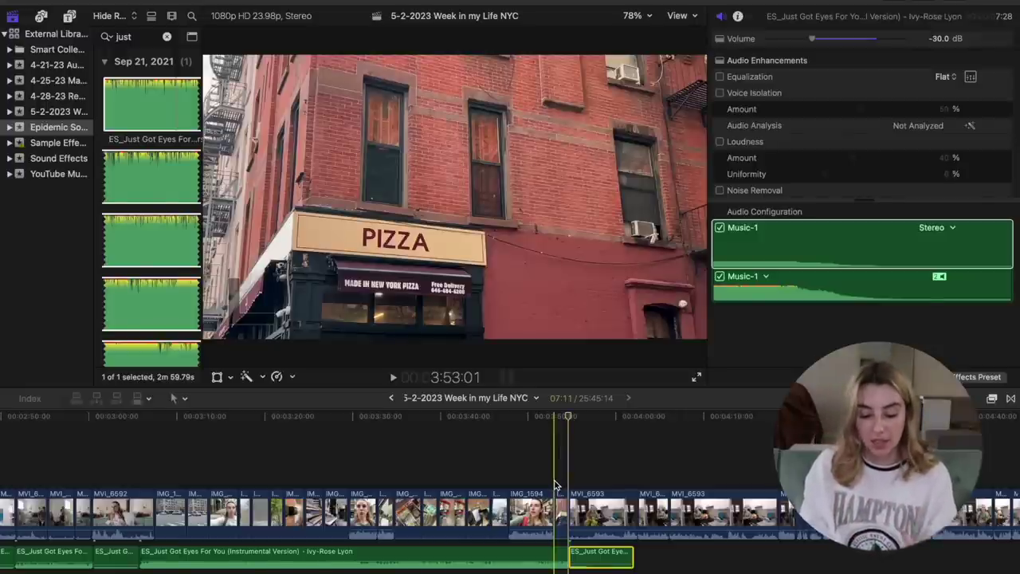
# Step: Play back the change from the pizza shop shot into the kitchen talking clip, from about 3:53 to 4:03
pyautogui.click(555, 484)
pyautogui.press('space')
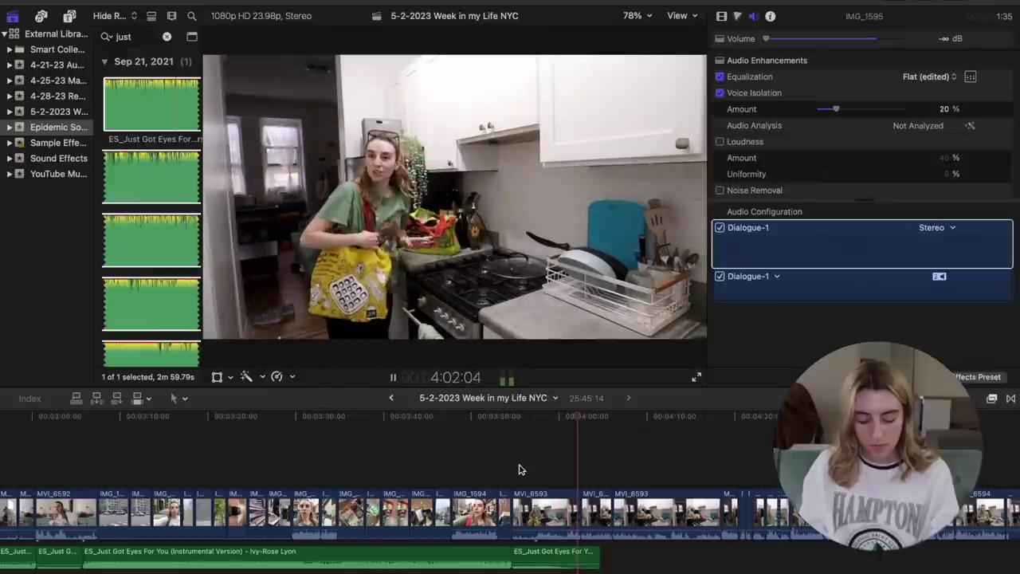
pyautogui.press('space')
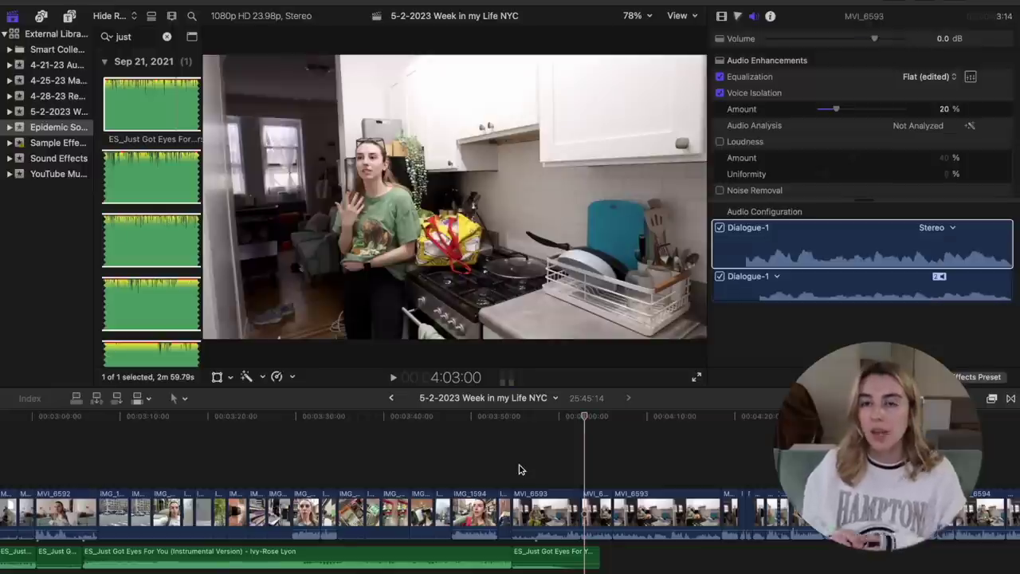
# Step: Play back the kitchen talking footage from about 4:00 and stop at about 4:26
pyautogui.click(560, 488)
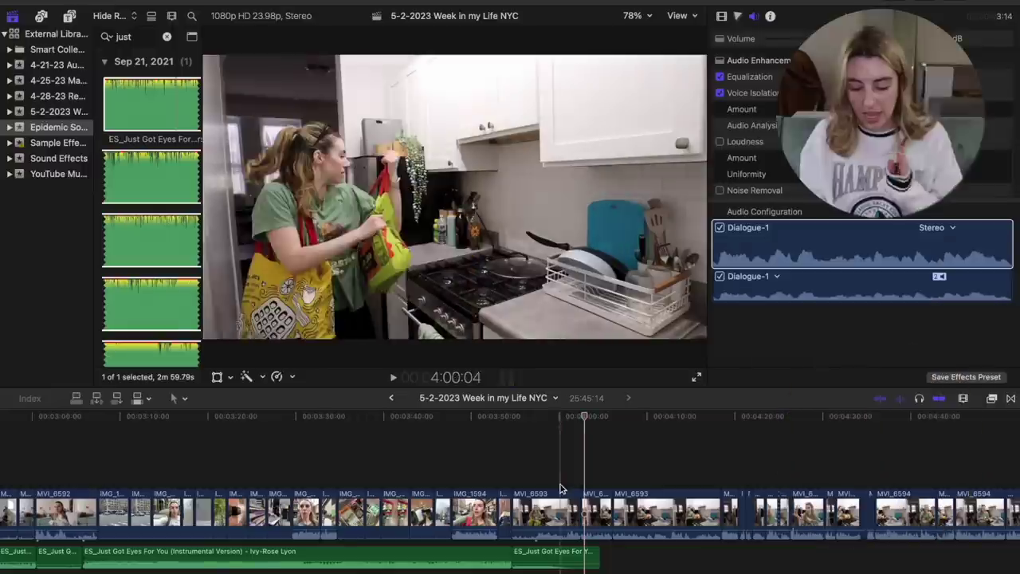
pyautogui.press('space')
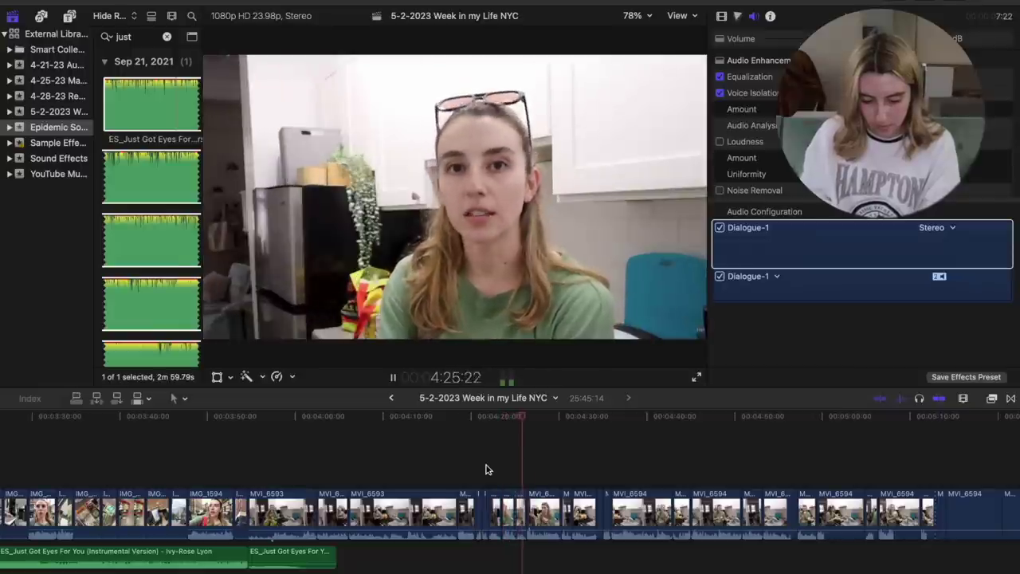
pyautogui.press('space')
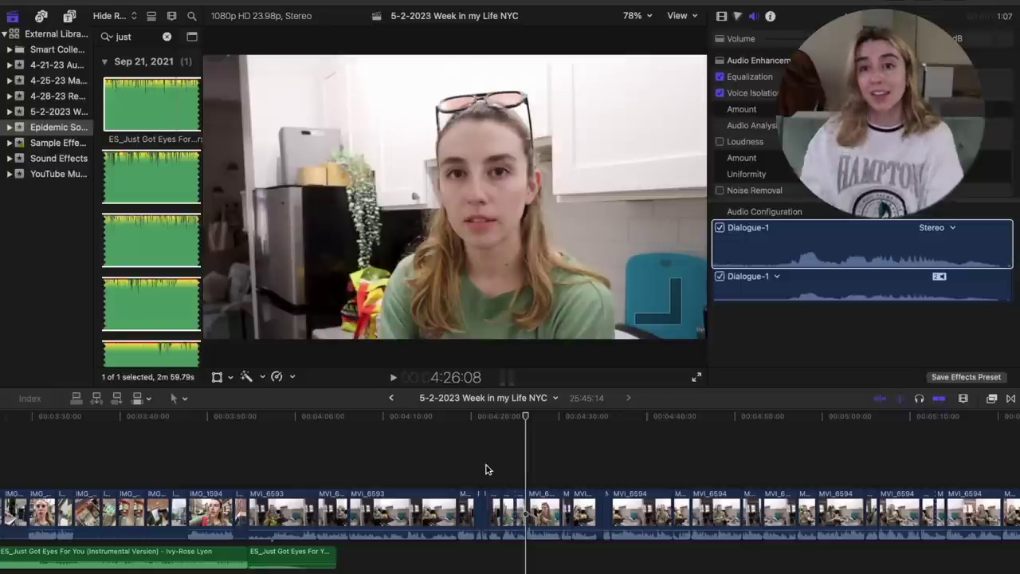
pyautogui.press('space')
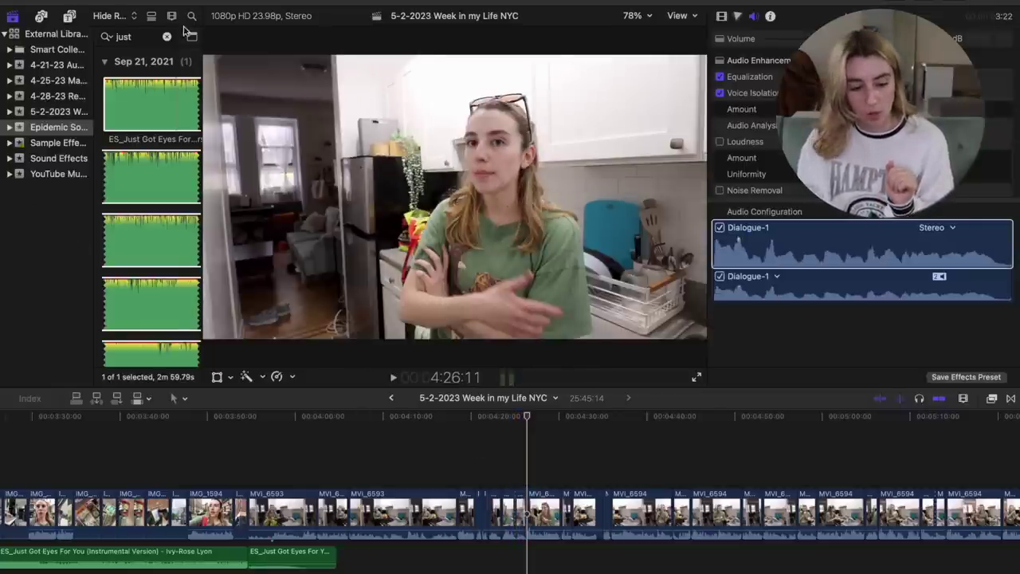
# Step: Find the song Get in Line by The New Fools in the music library and place it under the kitchen footage from about 4:26
pyautogui.click(166, 37)
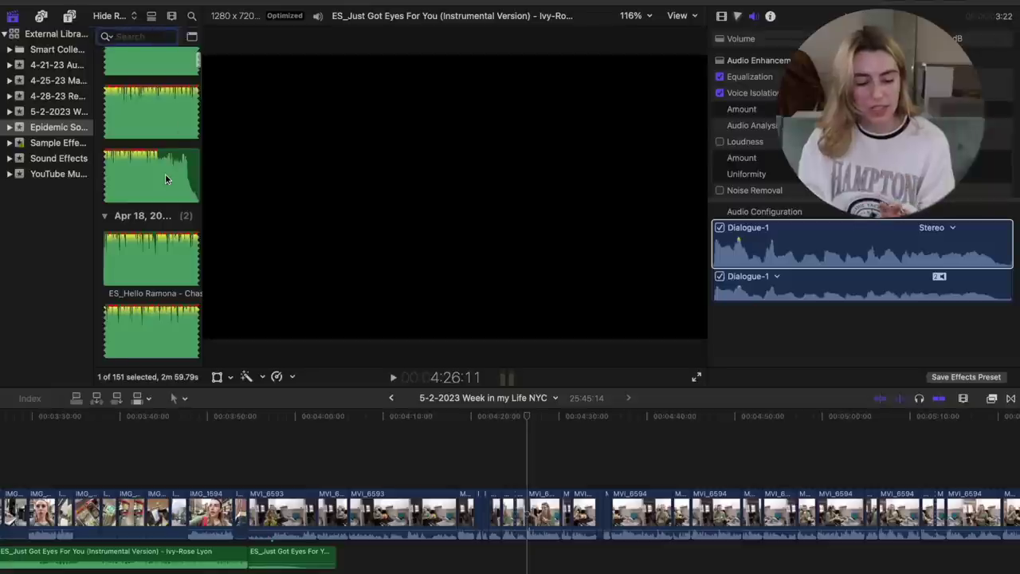
pyautogui.scroll(-5, 165, 179)
pyautogui.scroll(3, 165, 178)
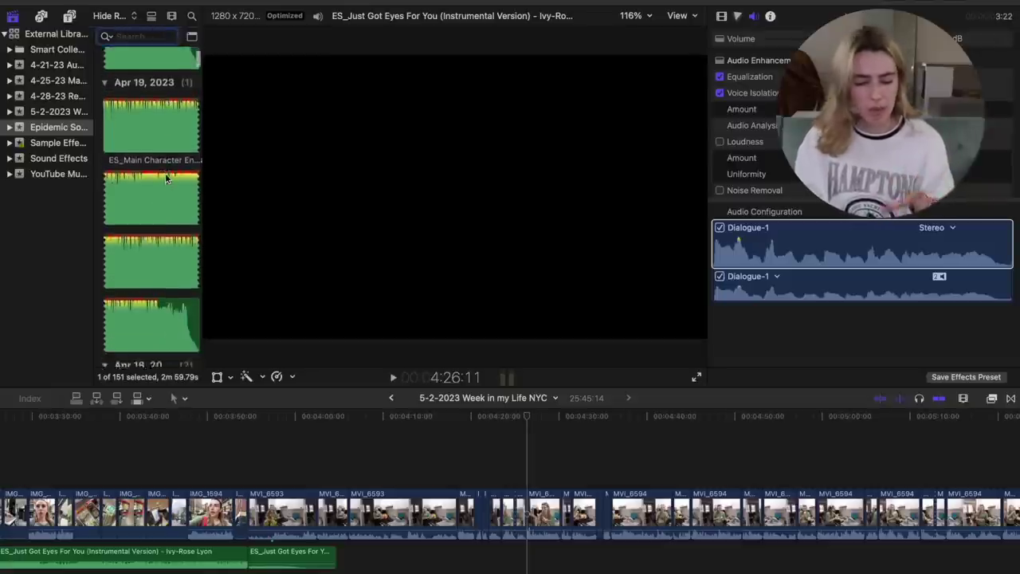
pyautogui.scroll(-1, 165, 175)
pyautogui.scroll(3, 164, 159)
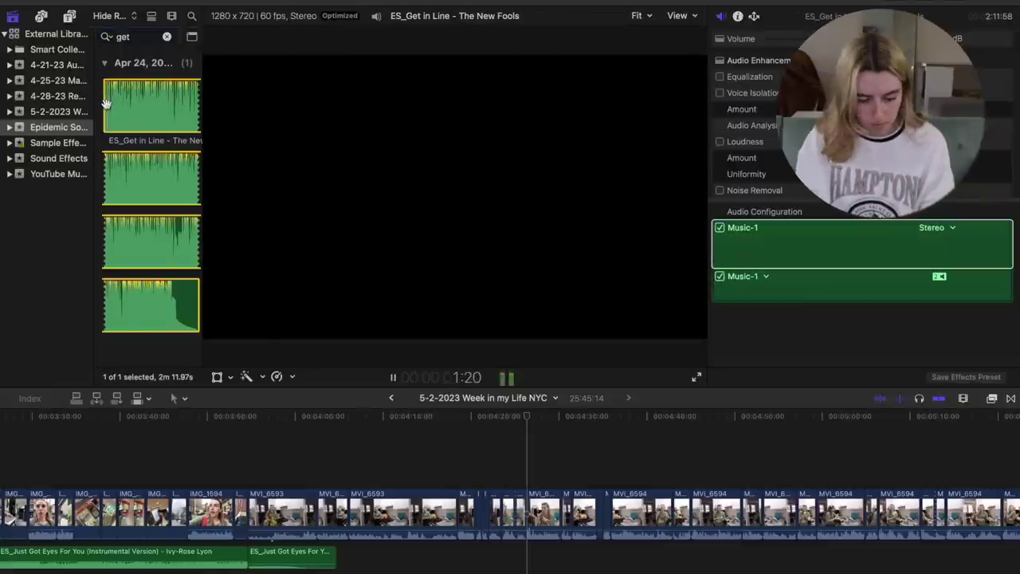
pyautogui.press('q')
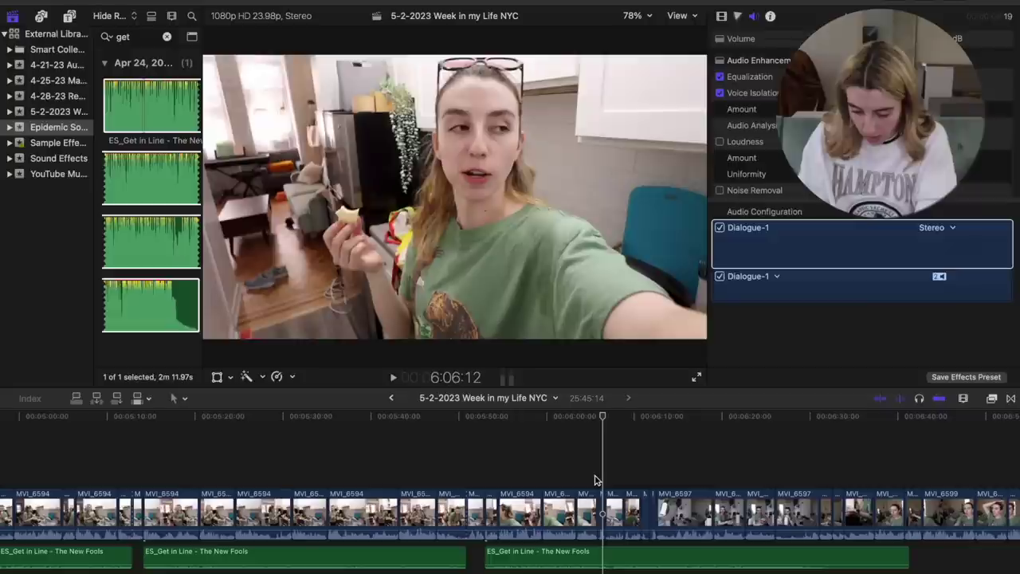
# Step: Cut the Get in Line song at about 6:06, shorten the following section and raise its volume, checking playback from about 6:14
pyautogui.click(604, 562)
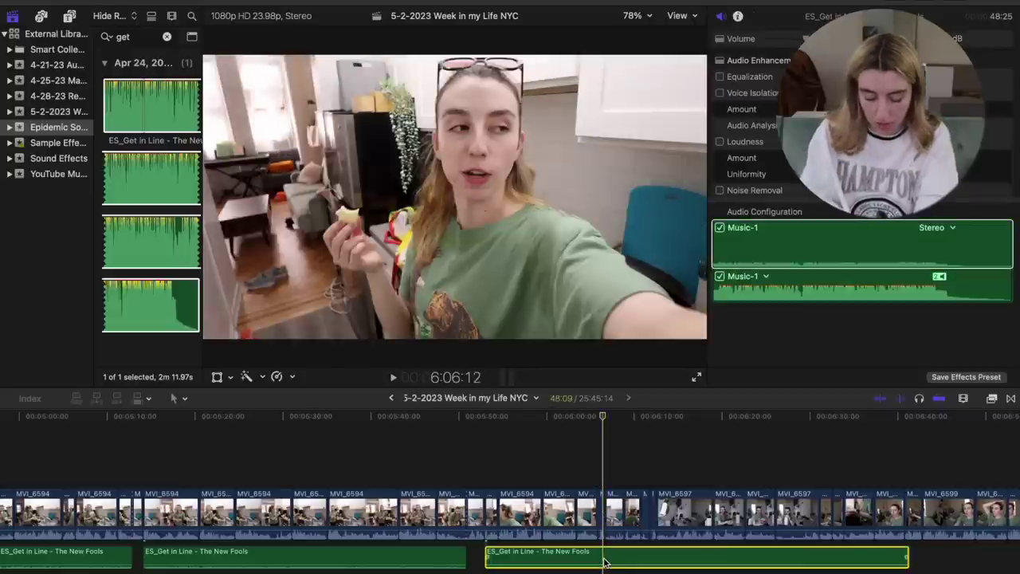
pyautogui.press('super+b')
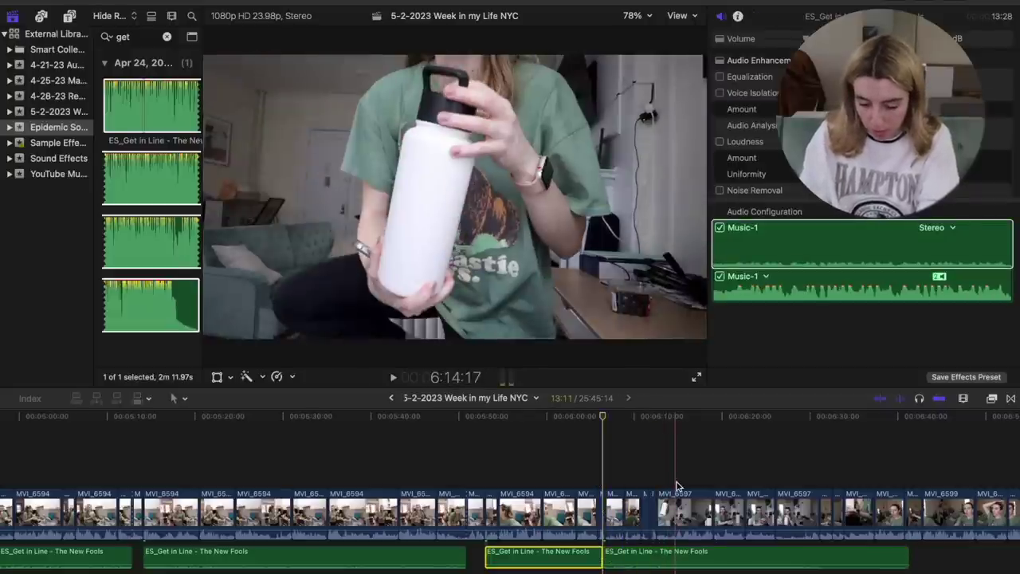
pyautogui.moveTo(607, 552)
pyautogui.mouseDown()
pyautogui.moveTo(729, 558)
pyautogui.moveTo(621, 550)
pyautogui.mouseUp()
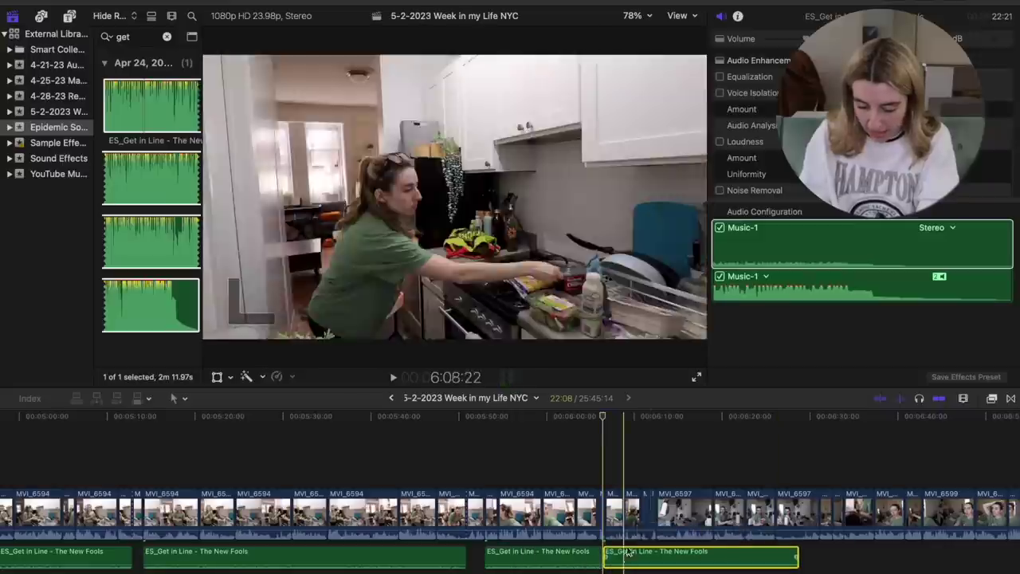
pyautogui.moveTo(635, 557); pyautogui.dragTo(635, 562)
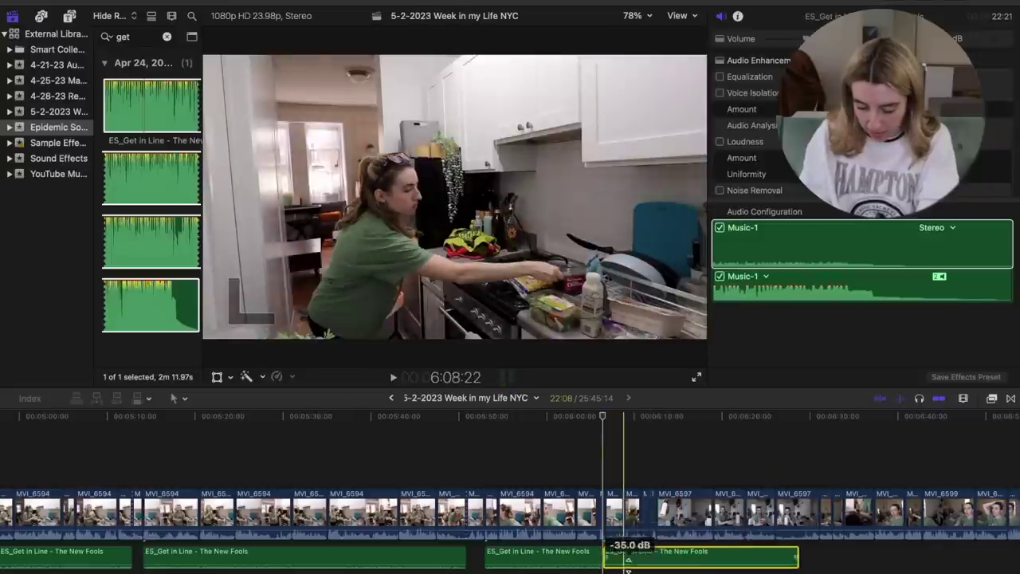
pyautogui.click(672, 476)
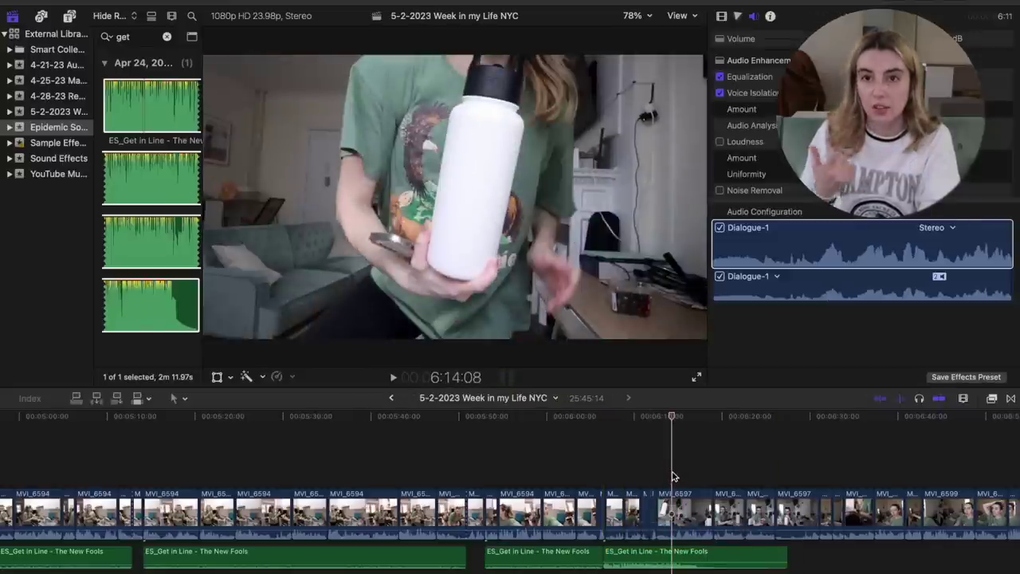
pyautogui.press('space')
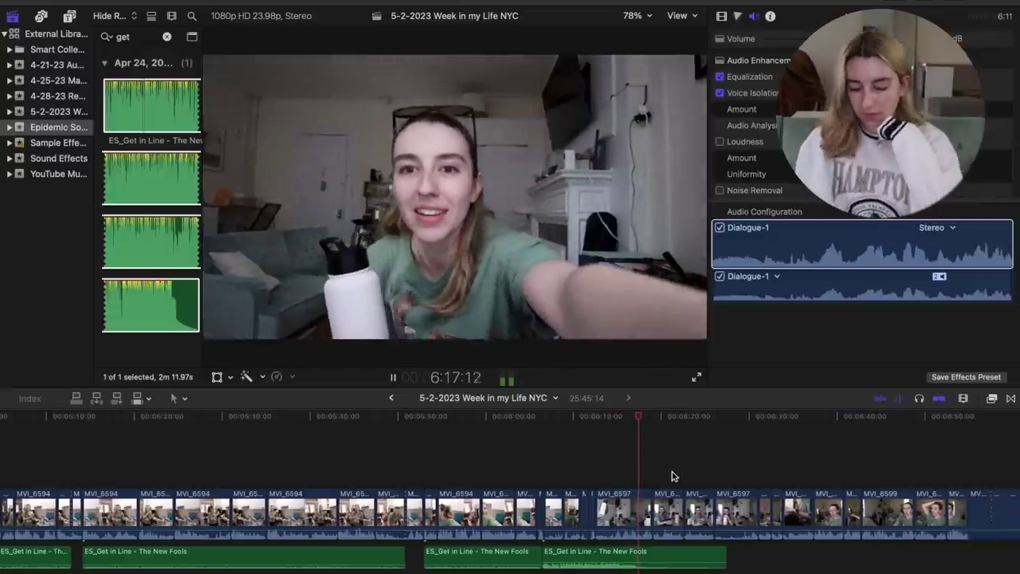
# Step: Apply the saved "yellow room" effects preset to the dinner-on-the-couch clip MVI_6603 at about 7:52
pyautogui.click(699, 514)
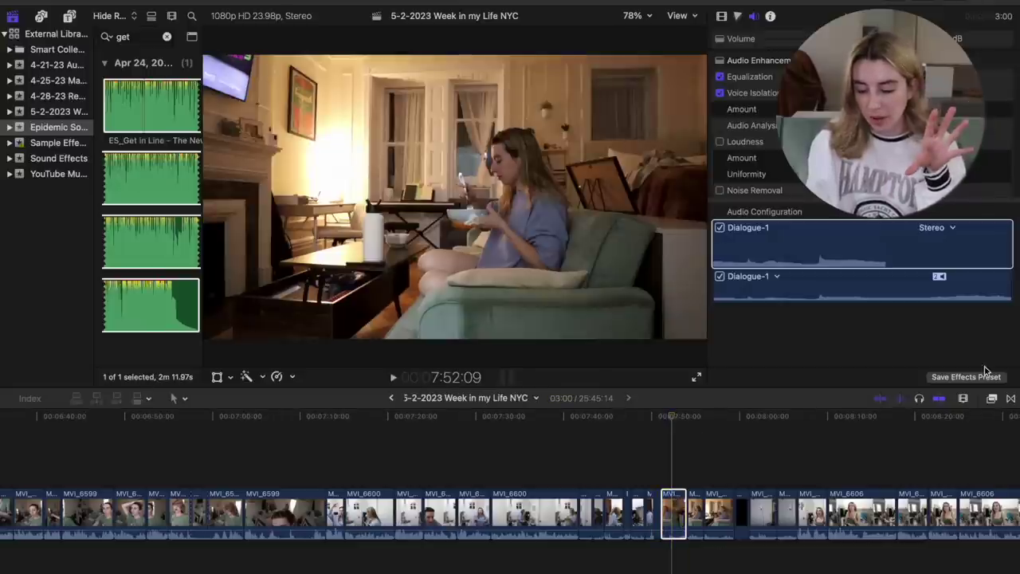
pyautogui.click(992, 399)
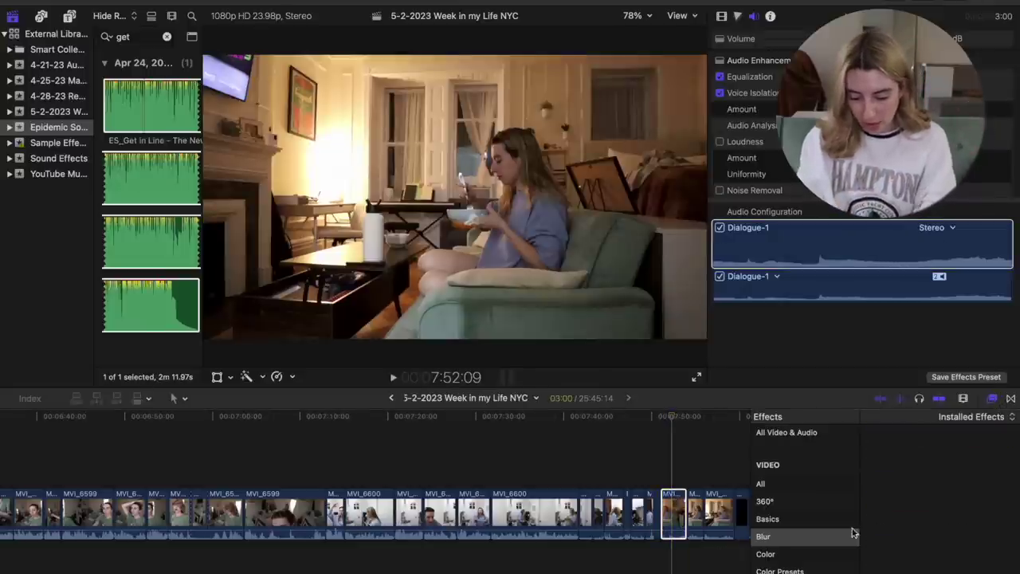
pyautogui.click(777, 432)
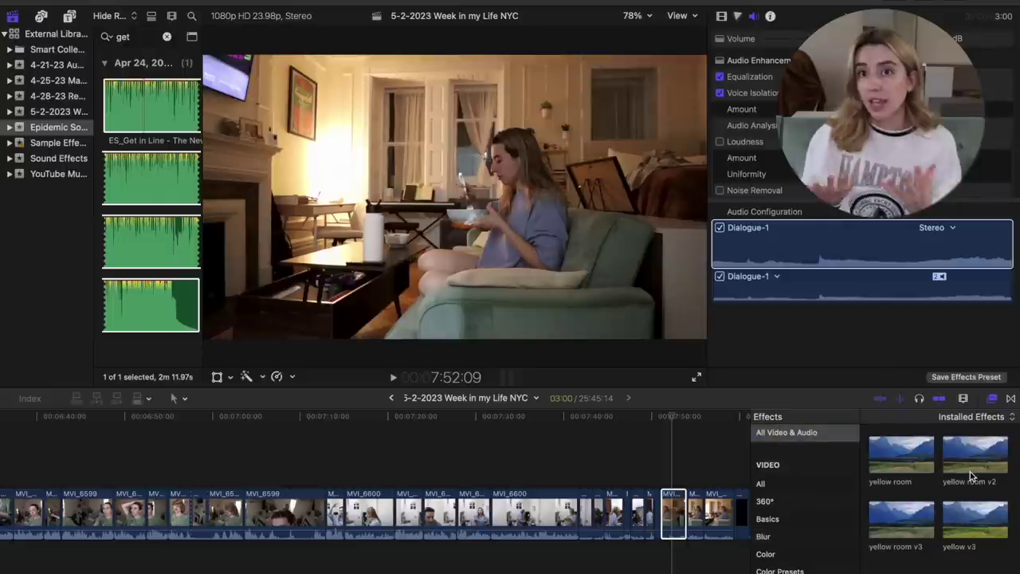
pyautogui.click(906, 454)
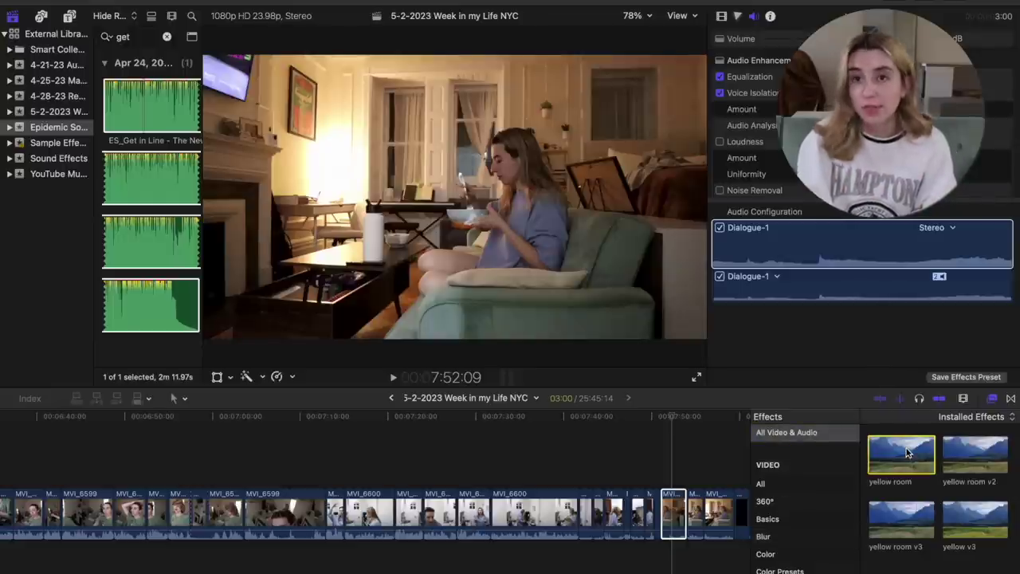
pyautogui.moveTo(906, 454); pyautogui.dragTo(674, 517)
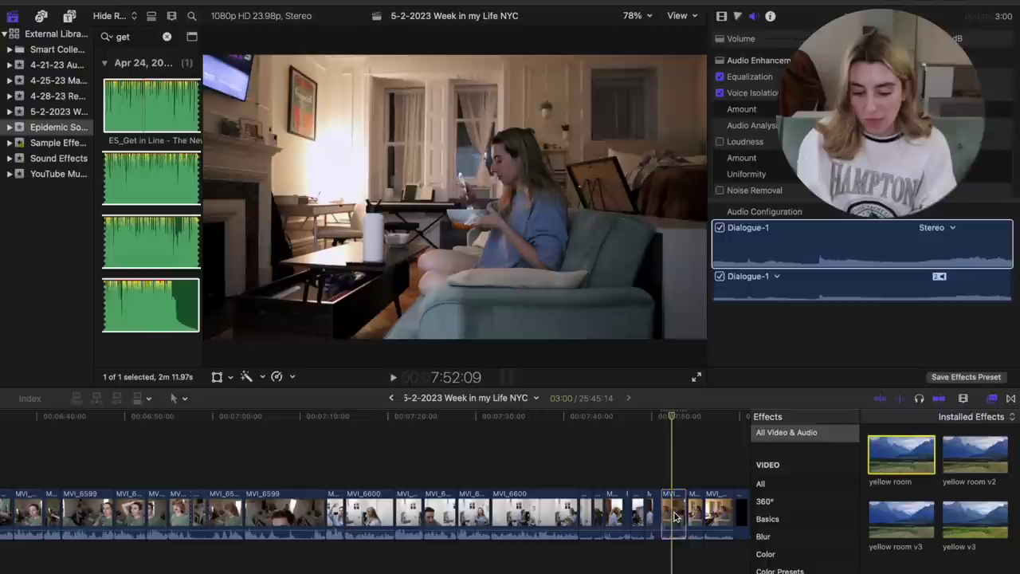
# Step: Compare MVI_6603 with its effects off and on, and set the Color Board highlights to 14%
pyautogui.click(721, 16)
pyautogui.click(720, 38)
pyautogui.click(719, 38)
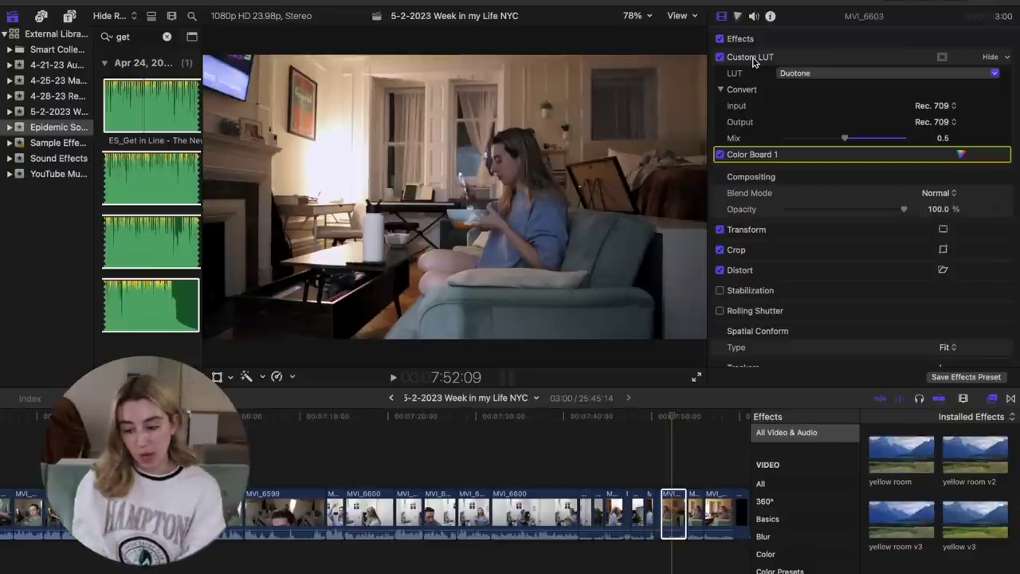
pyautogui.click(739, 17)
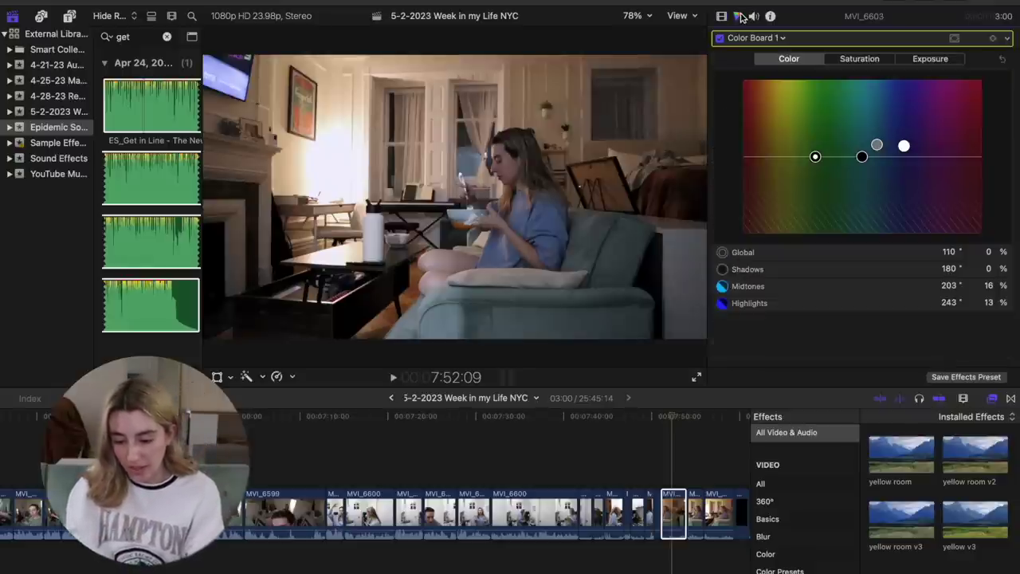
pyautogui.click(877, 145)
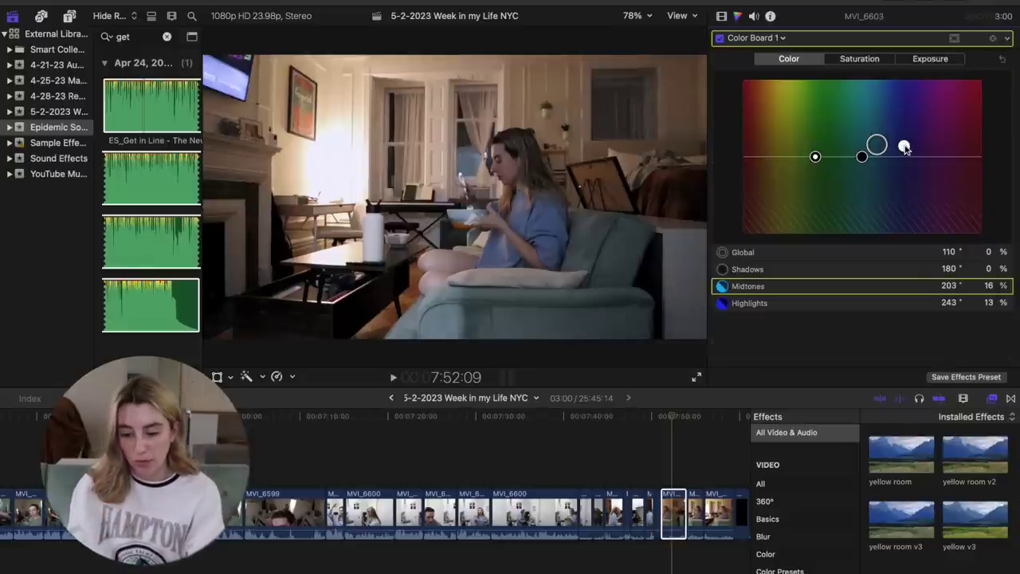
pyautogui.moveTo(904, 145); pyautogui.dragTo(905, 149)
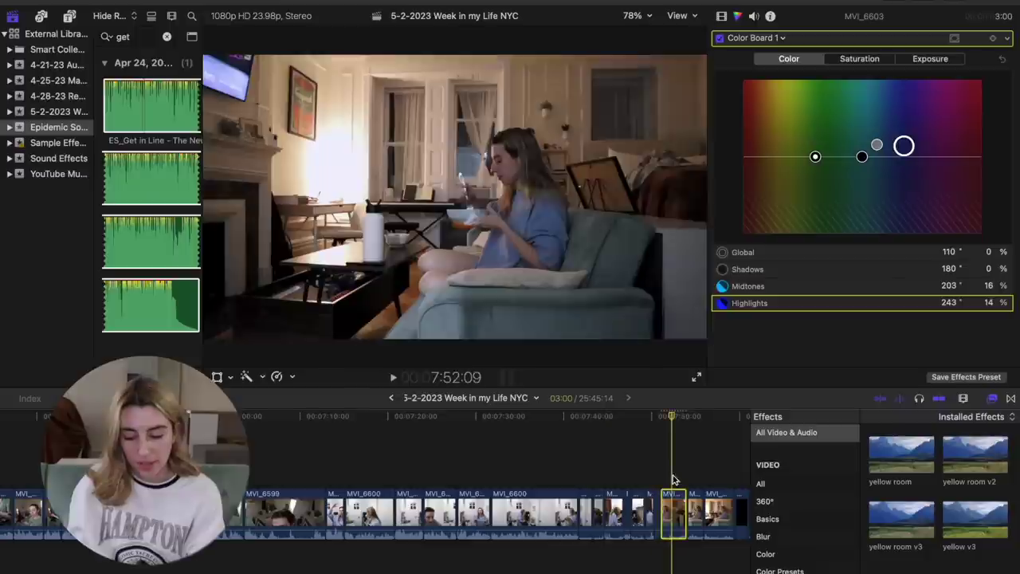
# Step: Check the color of the remaining evening clips after MVI_6603 and play back from about 7:59
pyautogui.click(664, 473)
pyautogui.hscroll(5, 665, 474)
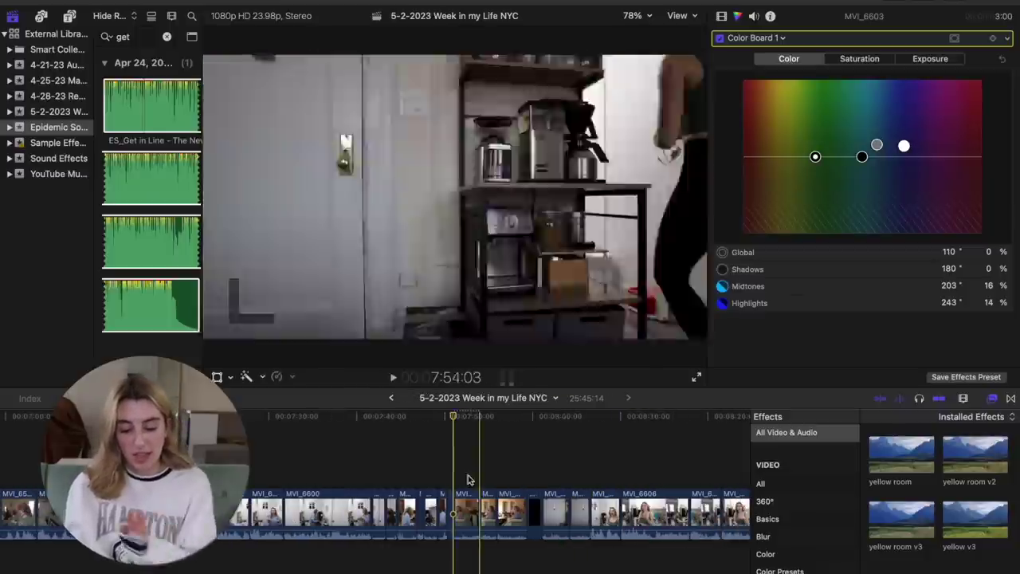
pyautogui.press('c')
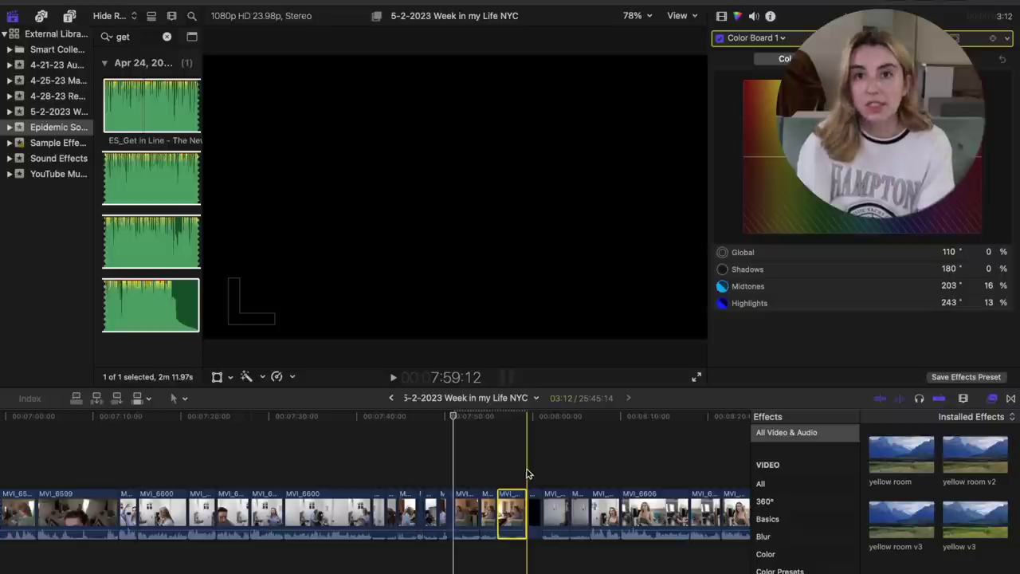
pyautogui.click(526, 474)
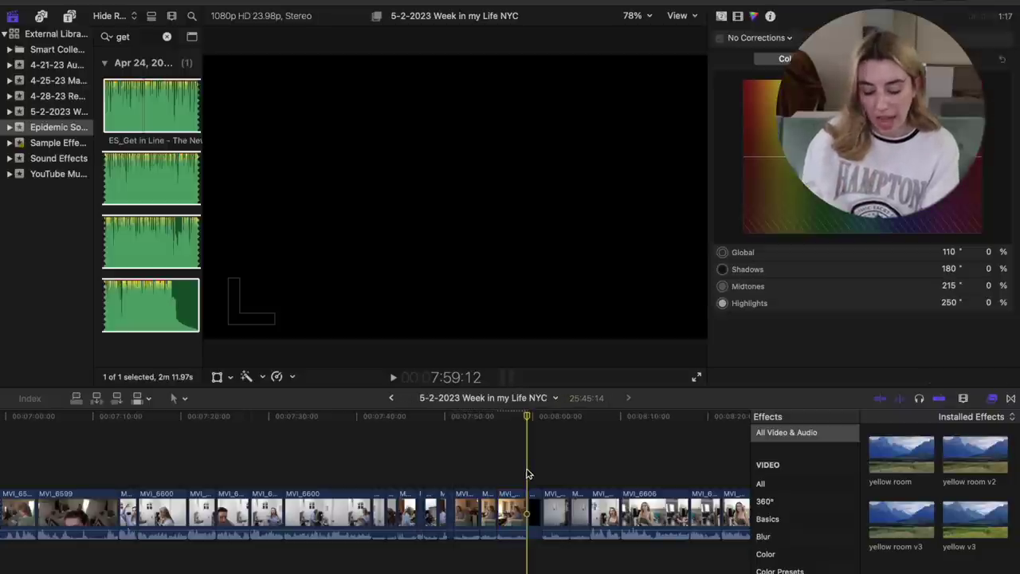
pyautogui.press('space')
pyautogui.press('space')
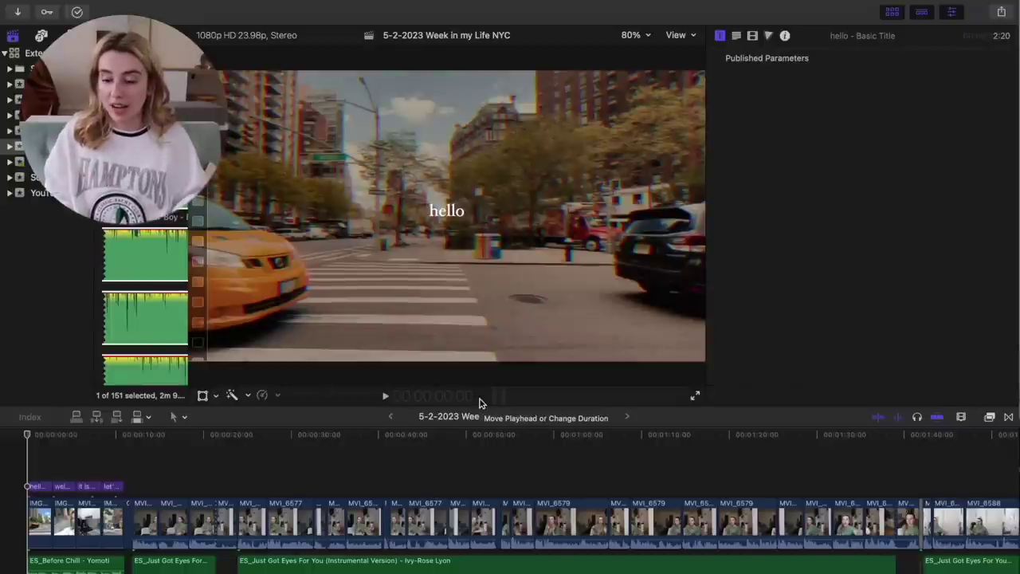
# Step: Set up a default file export of the 5-2-2023 Week in my Life NYC project with the H.264 video codec
pyautogui.click(1002, 13)
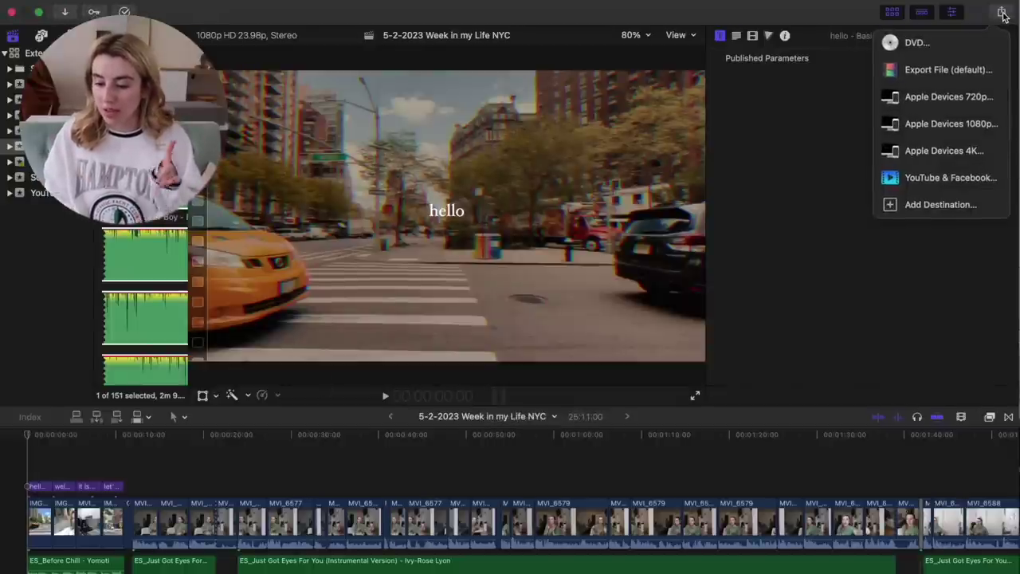
pyautogui.click(943, 70)
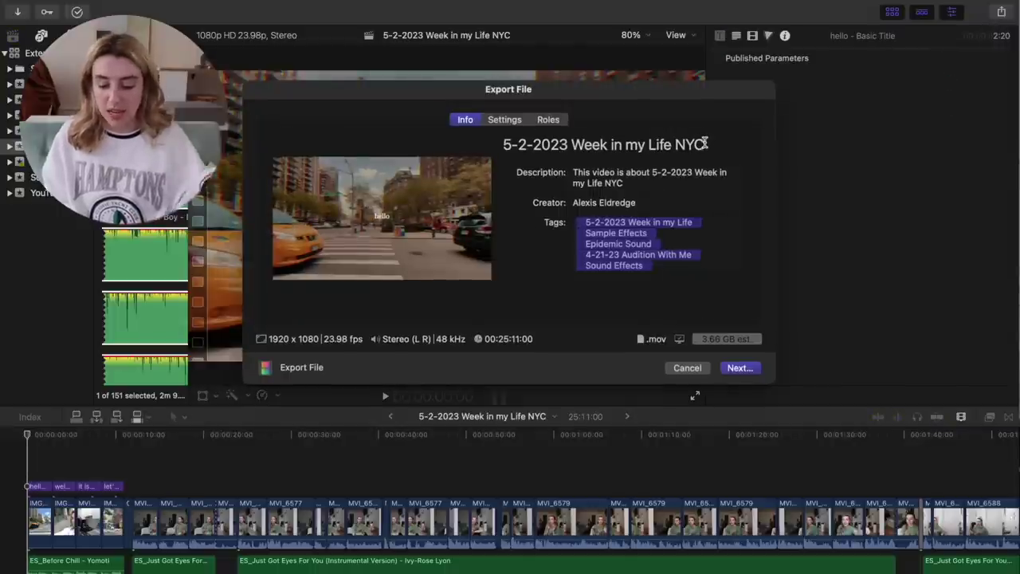
pyautogui.click(504, 120)
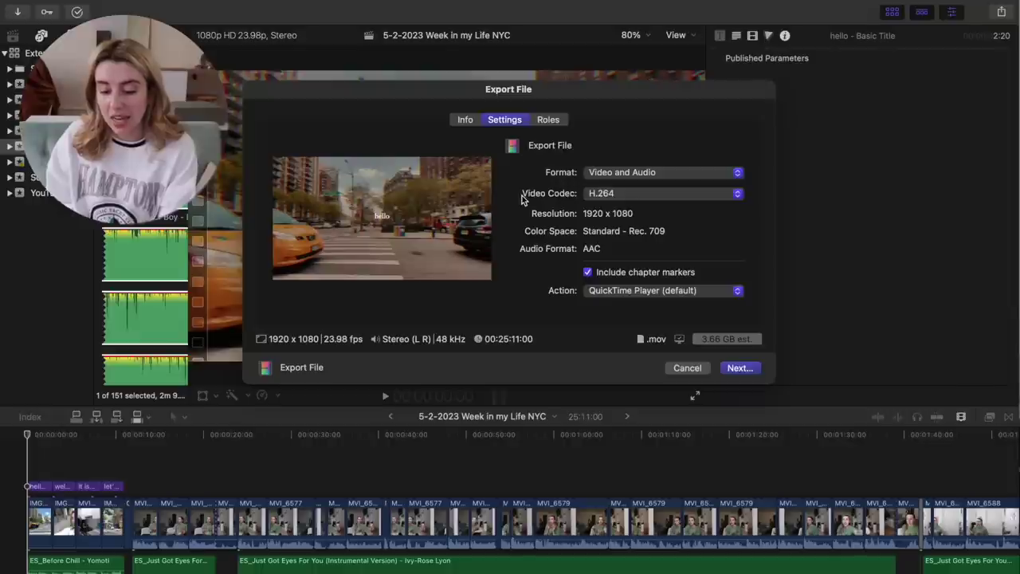
pyautogui.click(637, 193)
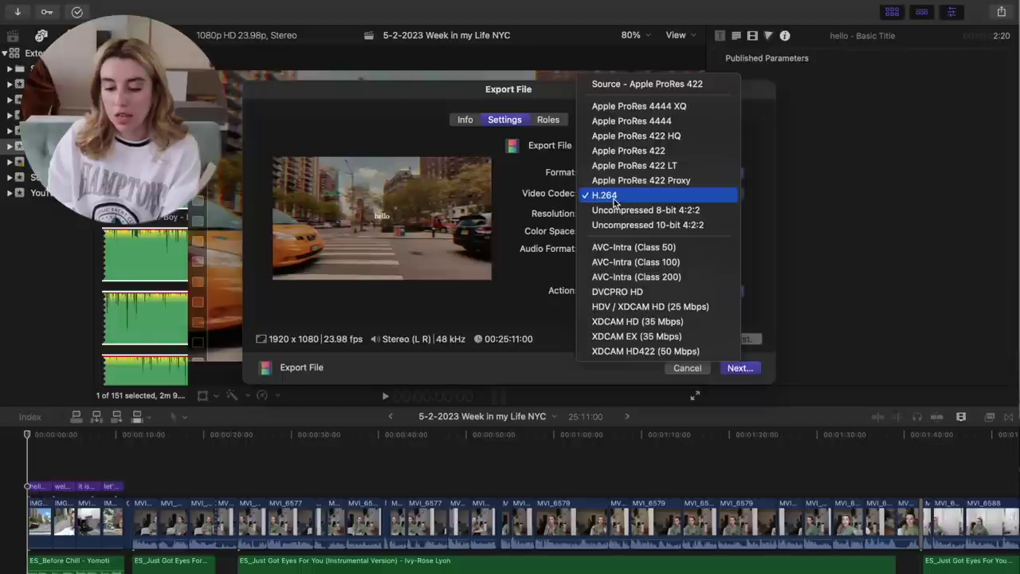
pyautogui.click(614, 199)
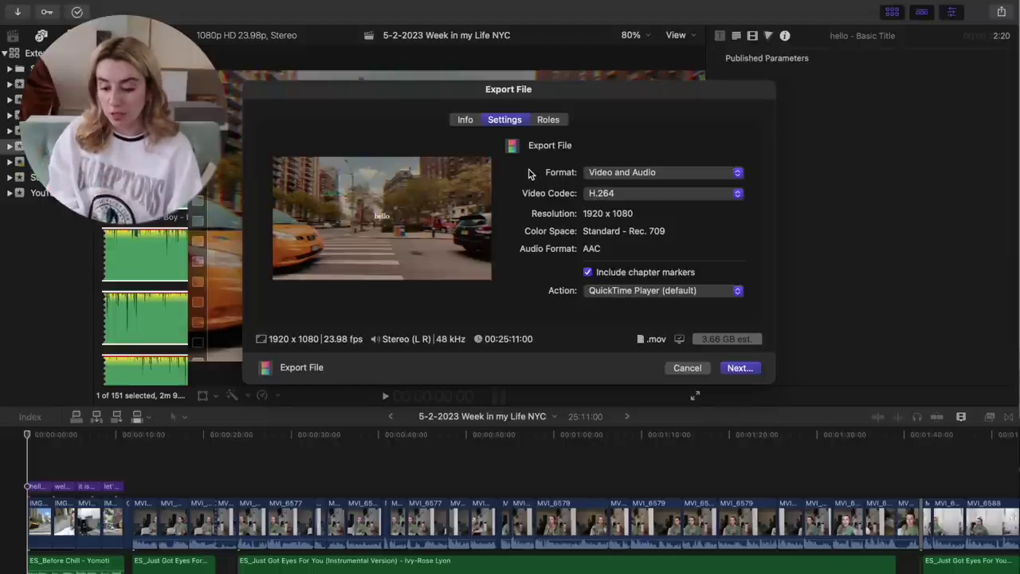
# Step: Accept the export settings and choose the Full Videos folder as the save location
pyautogui.click(740, 368)
pyautogui.scroll(-2, 531, 232)
pyautogui.click(495, 346)
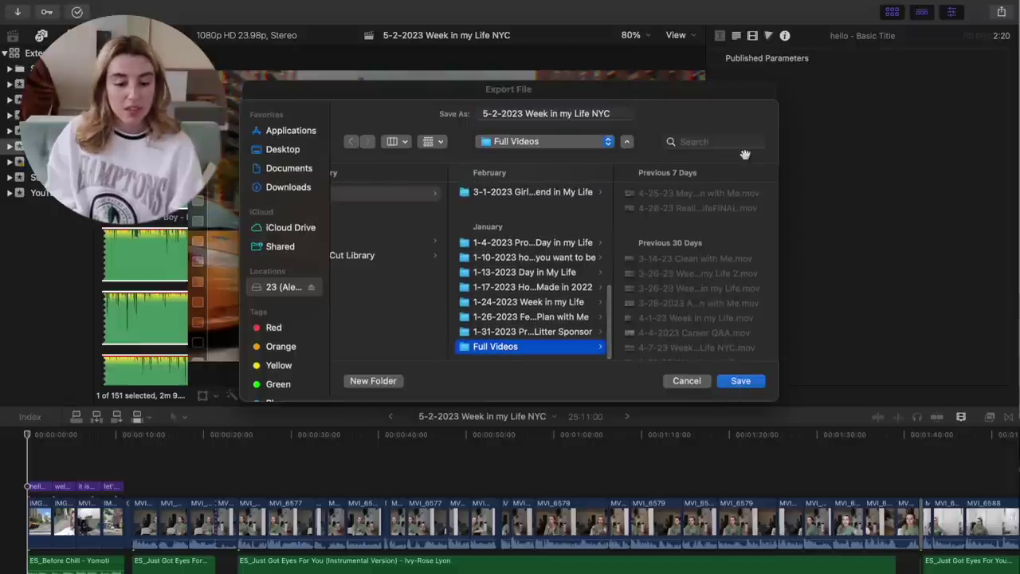